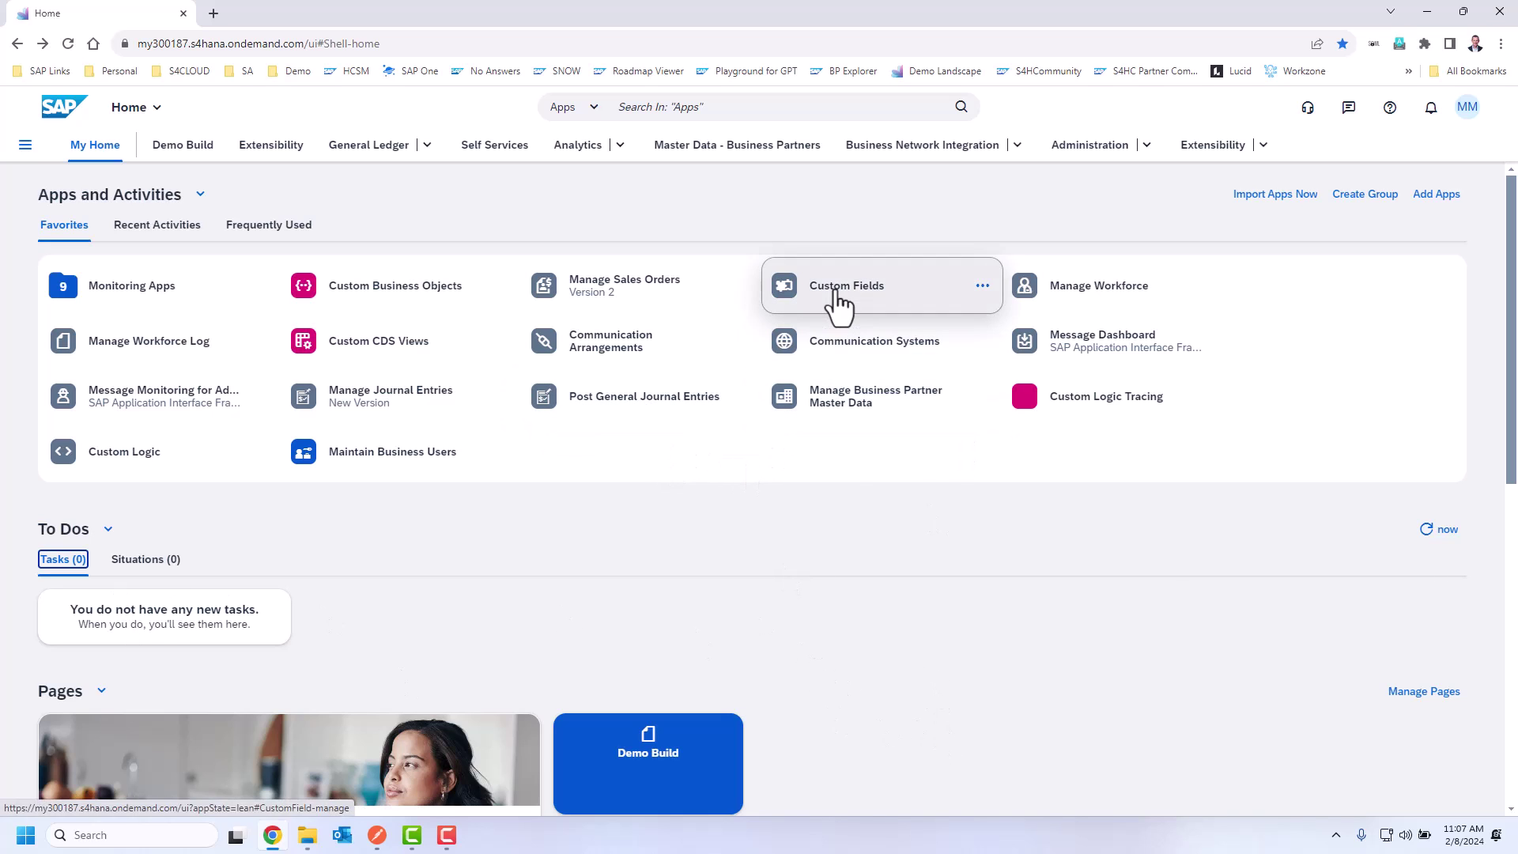
# In Custom Fields, start a new field and set its business context to SD_SALESDOC using a 'Sales Document' search.
pyautogui.click(830, 305)
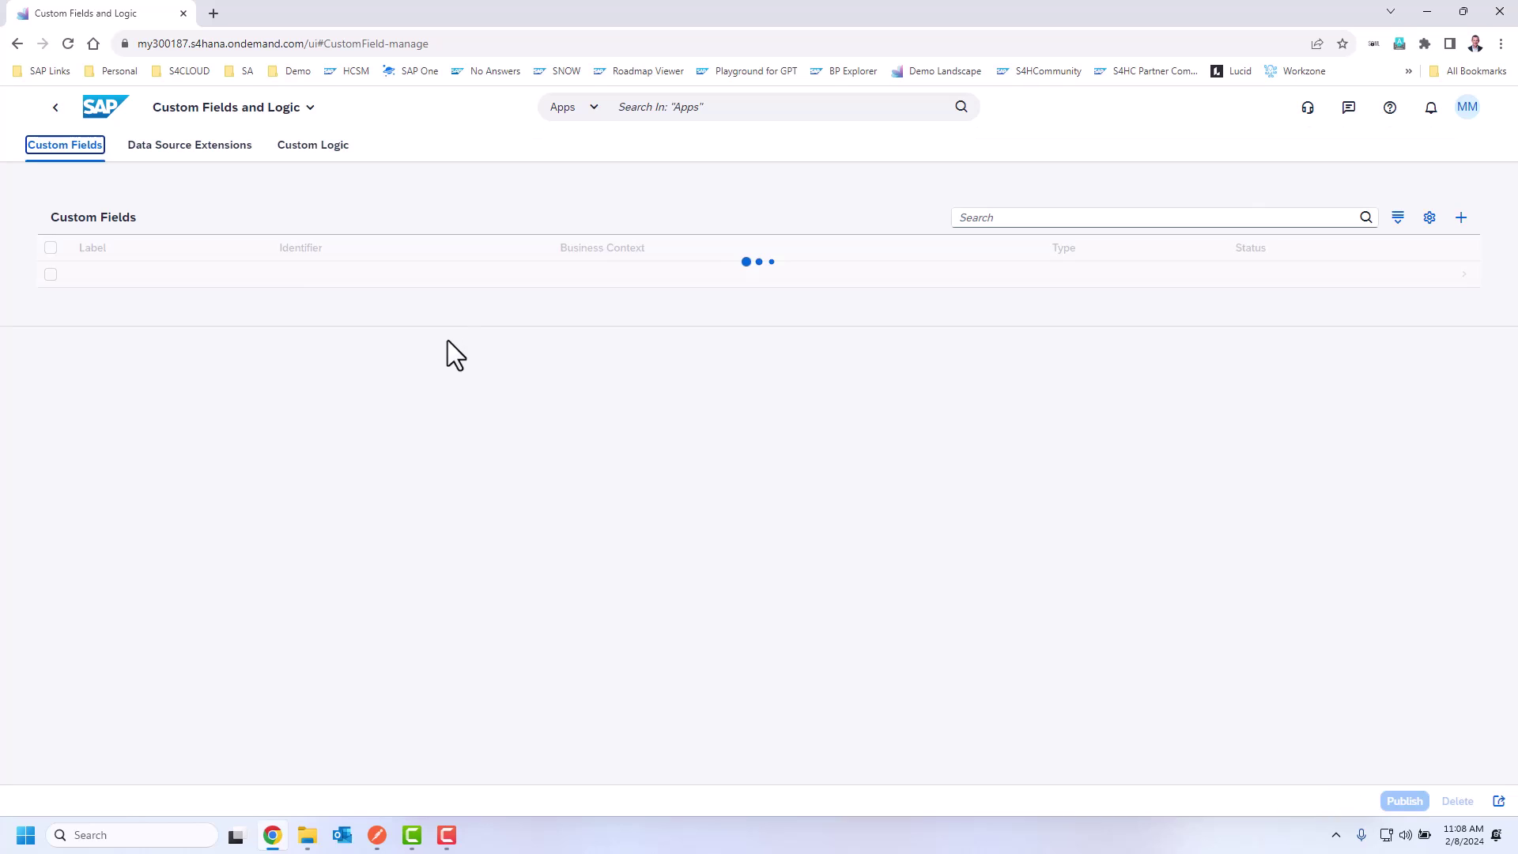
pyautogui.click(1447, 218)
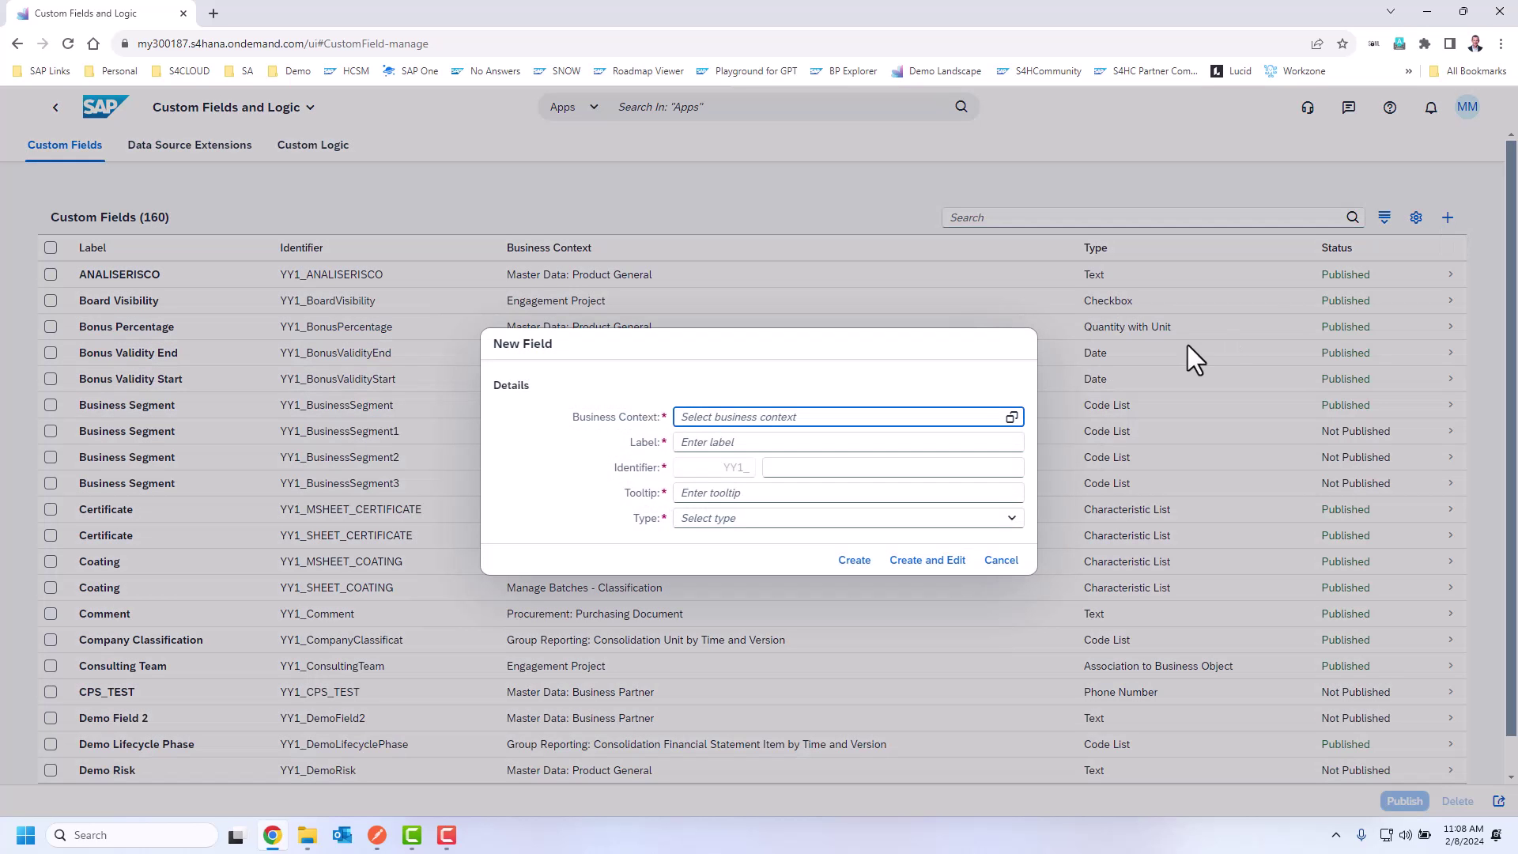
pyautogui.click(1011, 417)
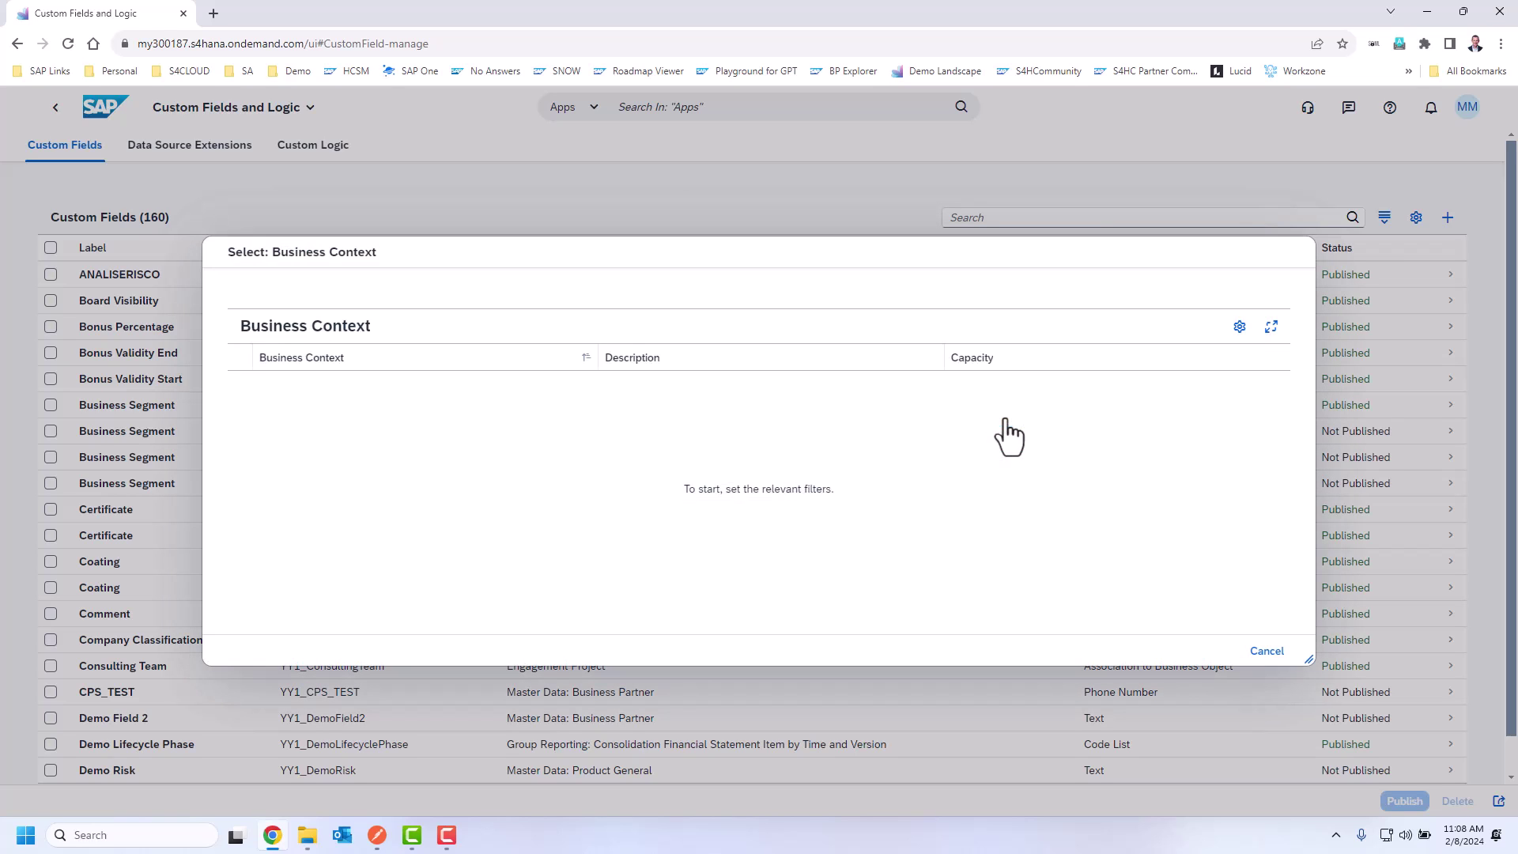
pyautogui.write('Sa')
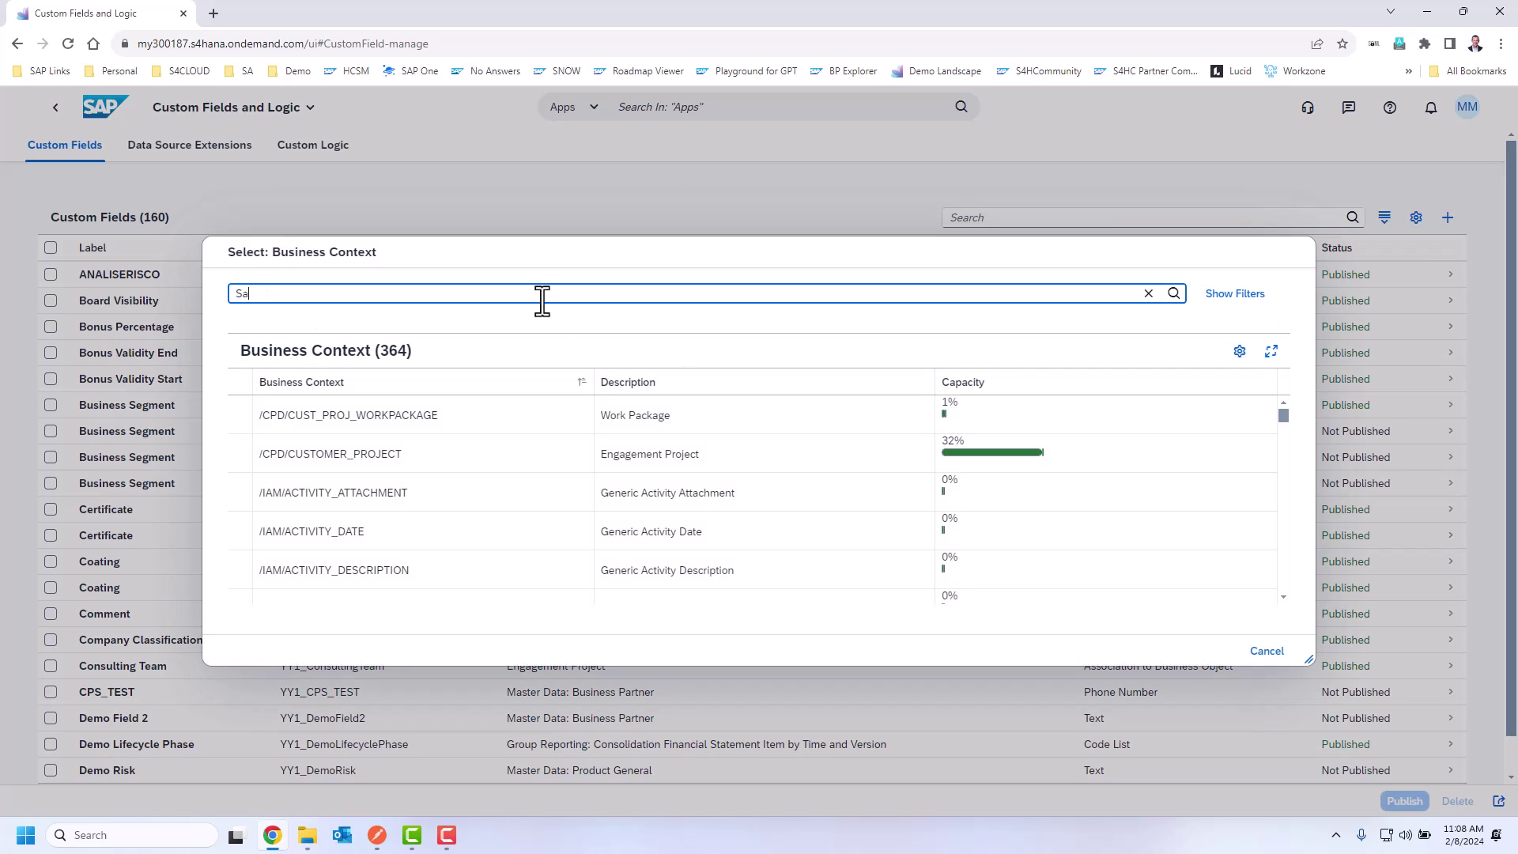
pyautogui.write('les Document')
pyautogui.press('Return')
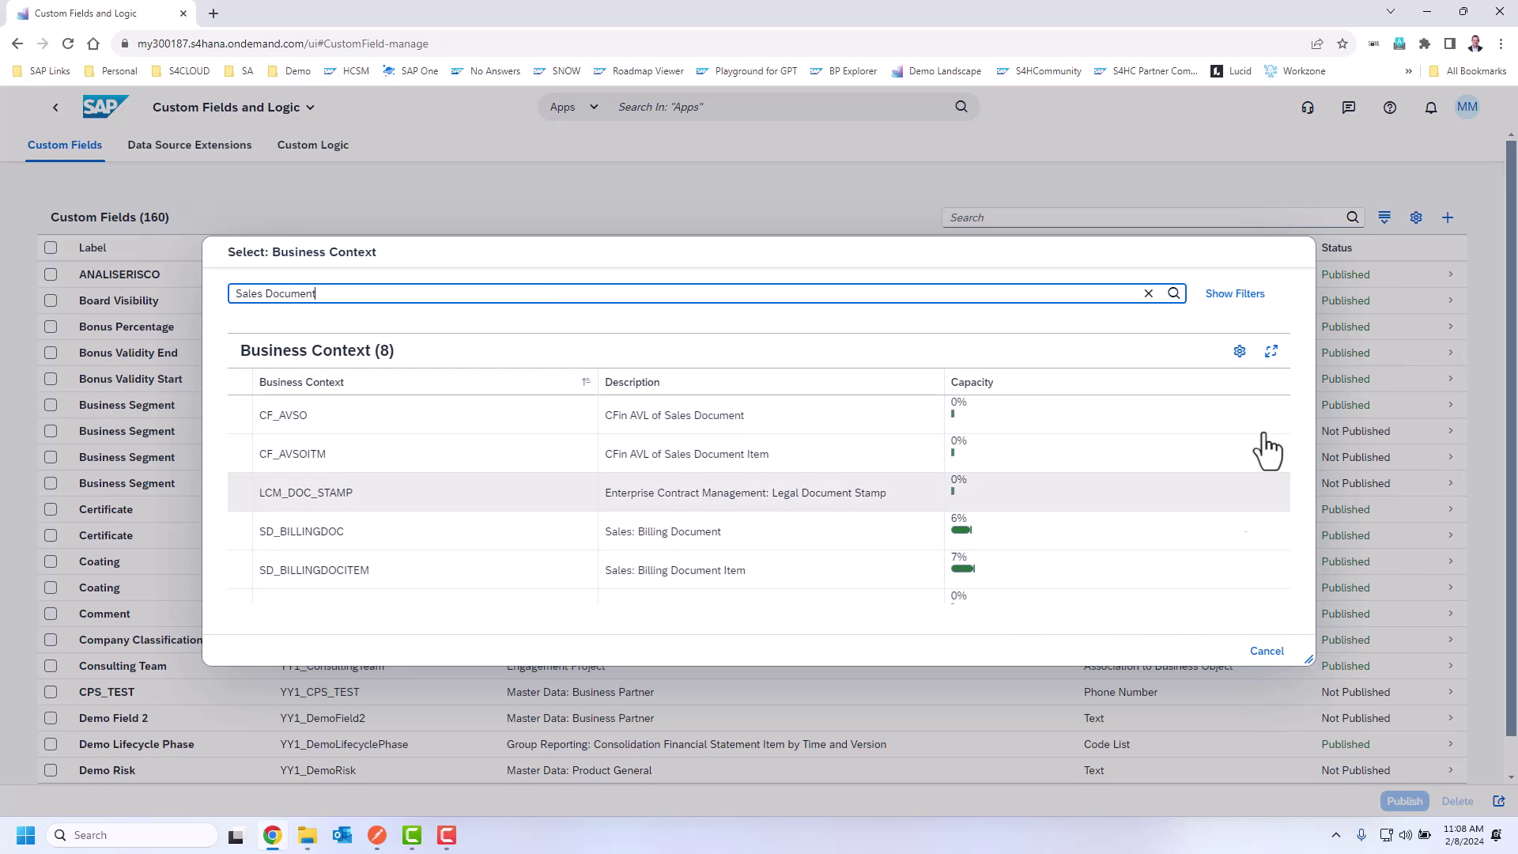
pyautogui.click(1270, 351)
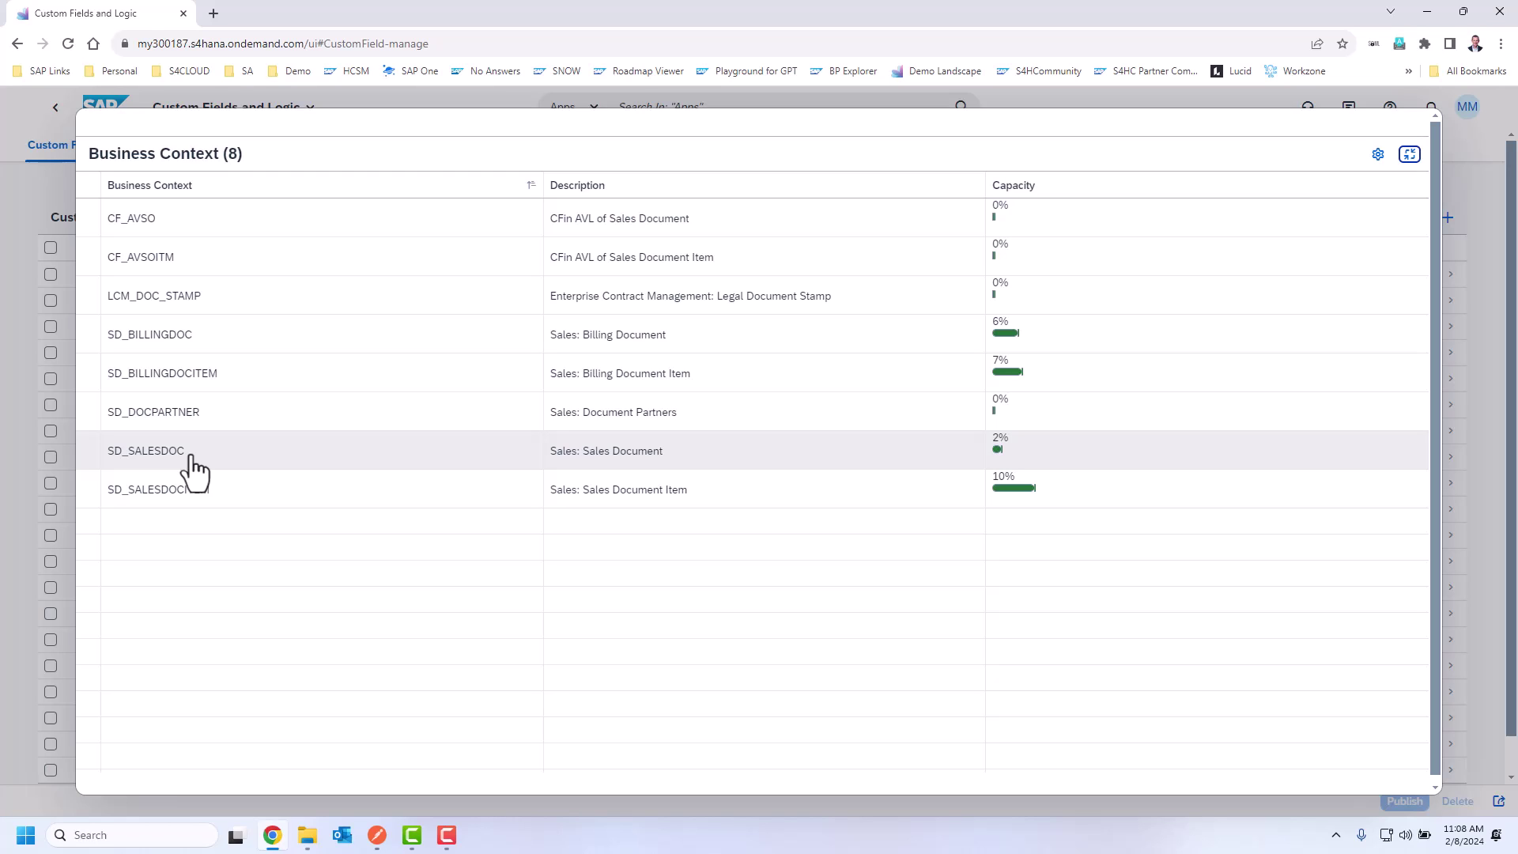
pyautogui.click(190, 457)
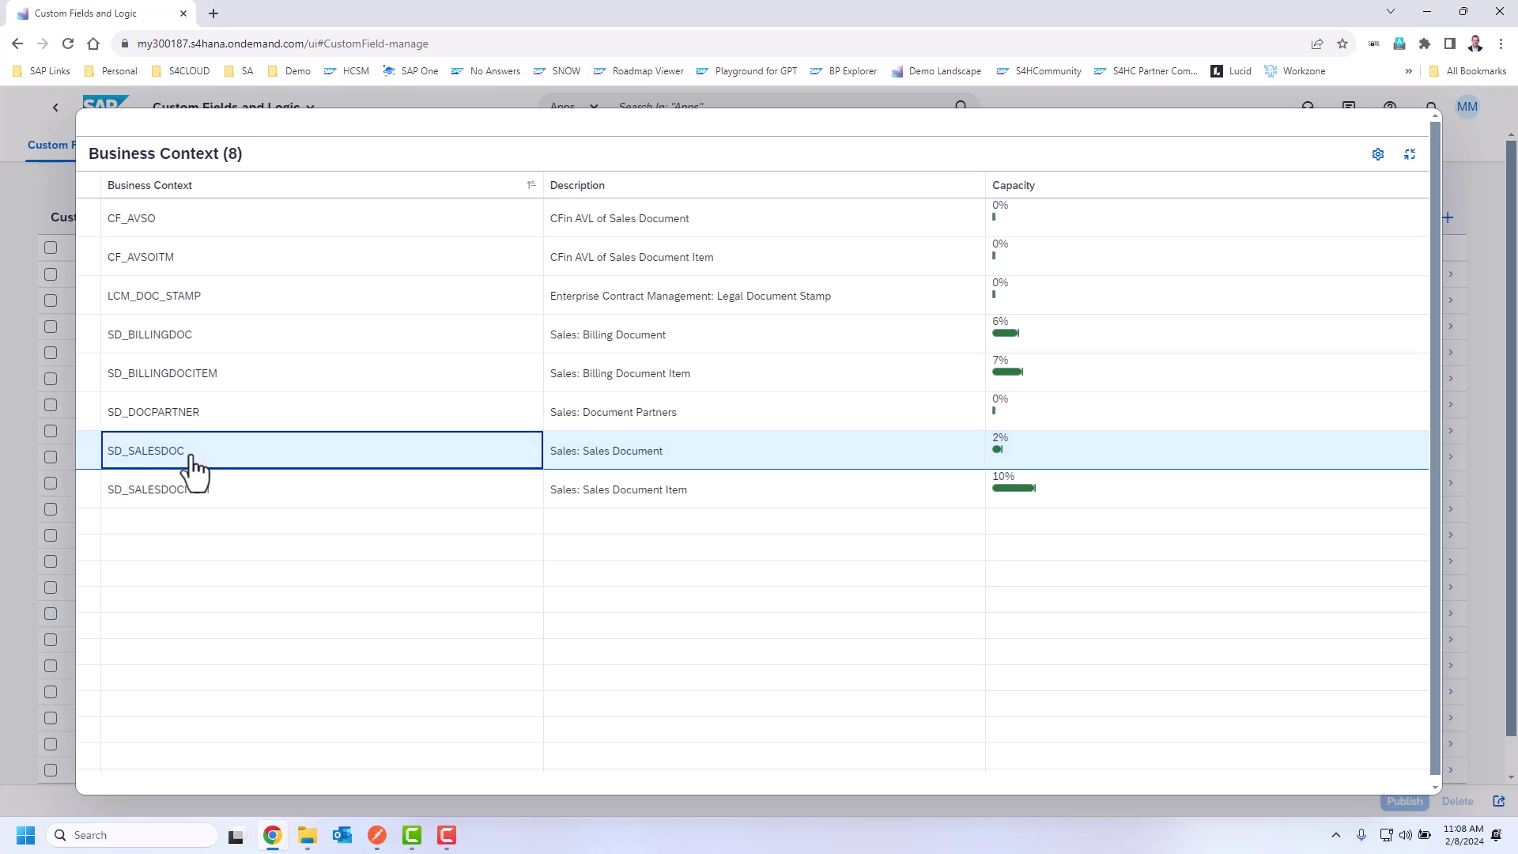
pyautogui.click(703, 465)
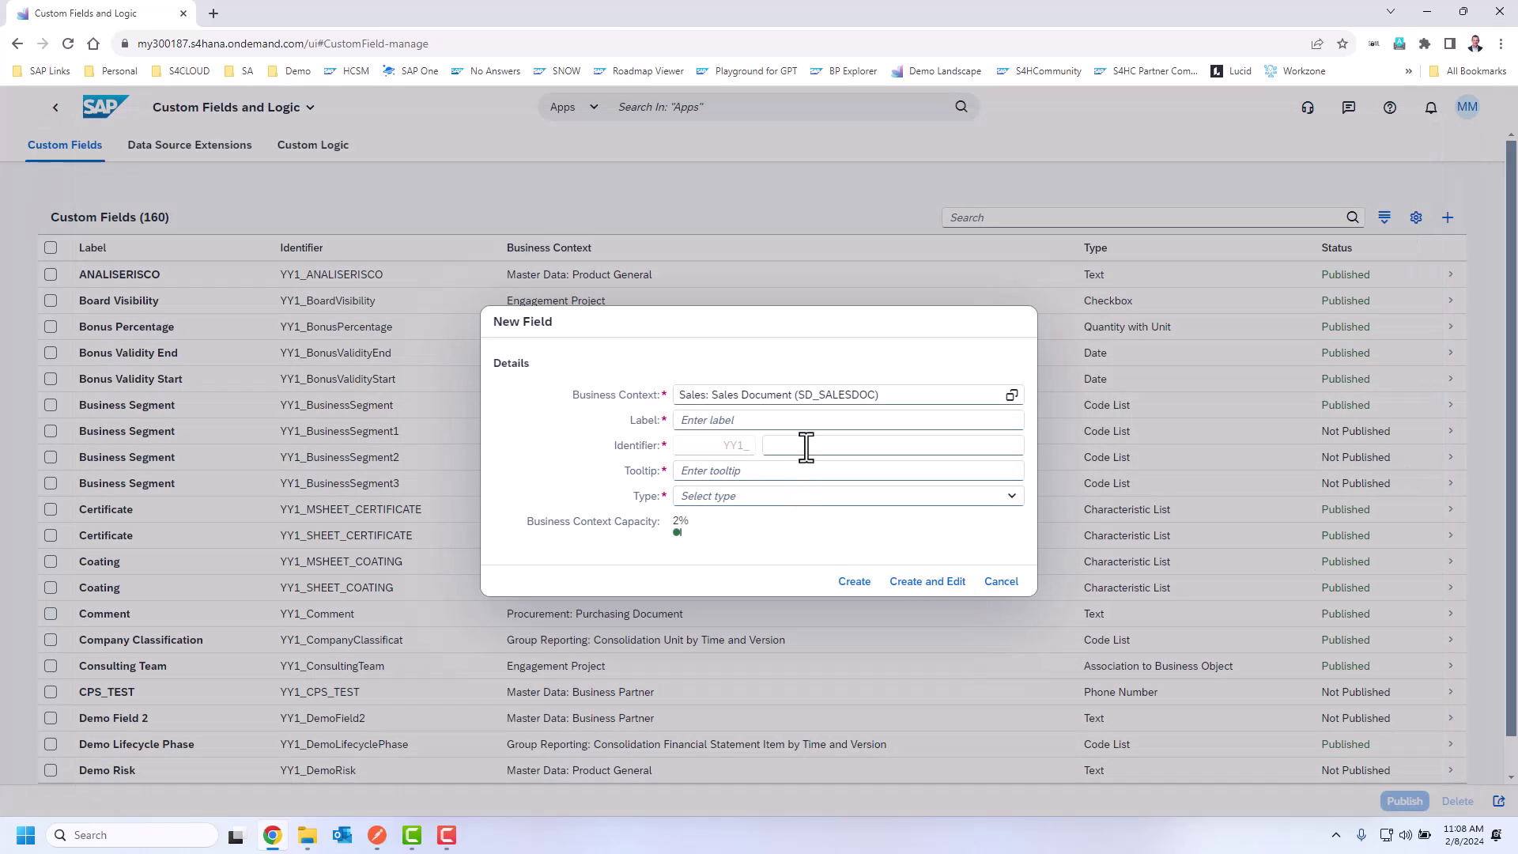
# Create a Text field labelled 'Originating Campaign' with length 20 and open its details.
pyautogui.click(821, 420)
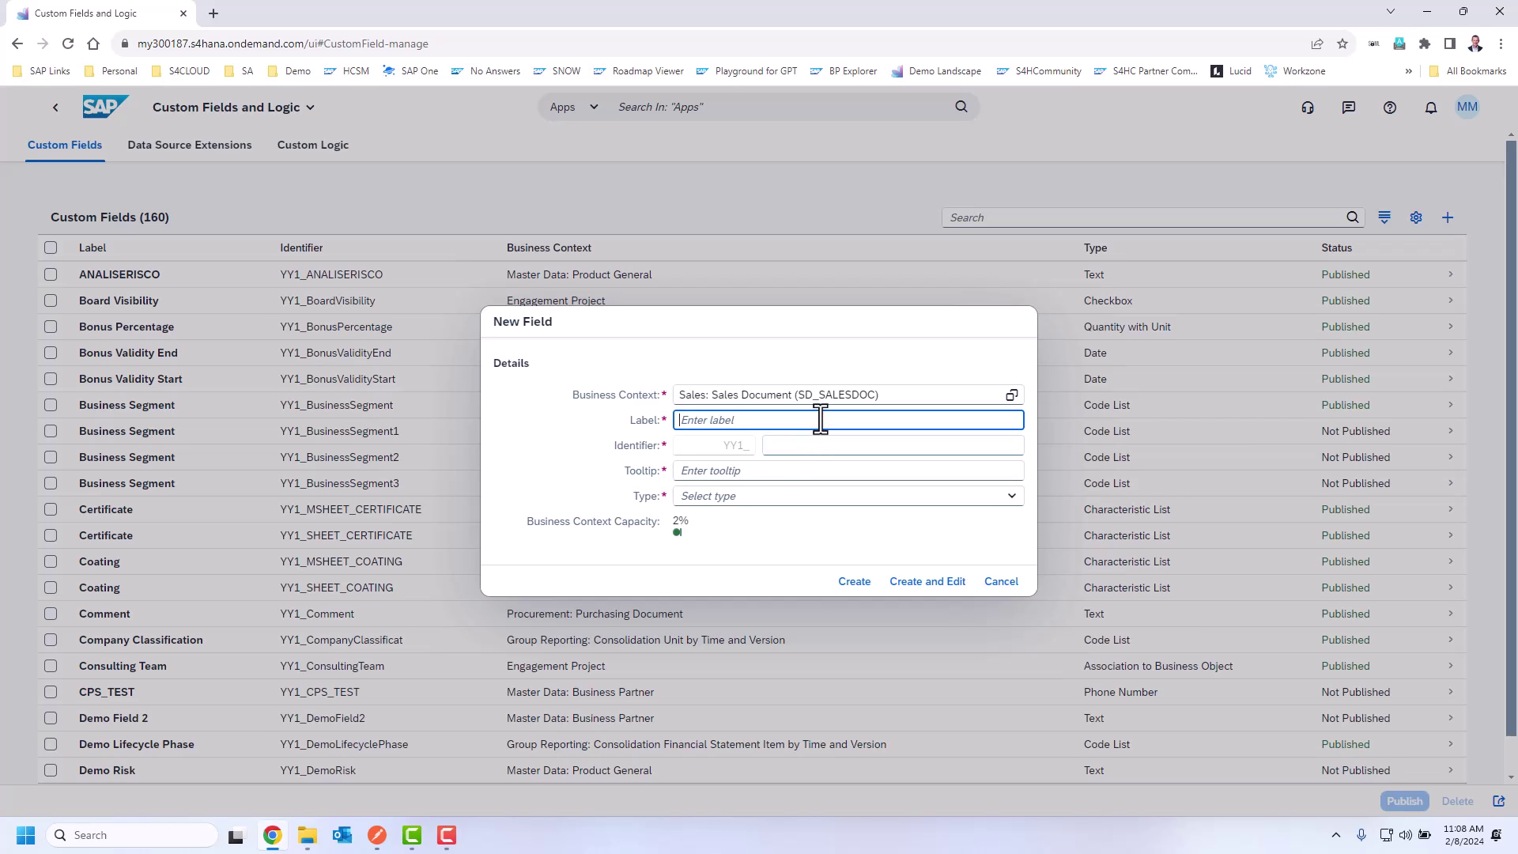
pyautogui.write('Originating Campag')
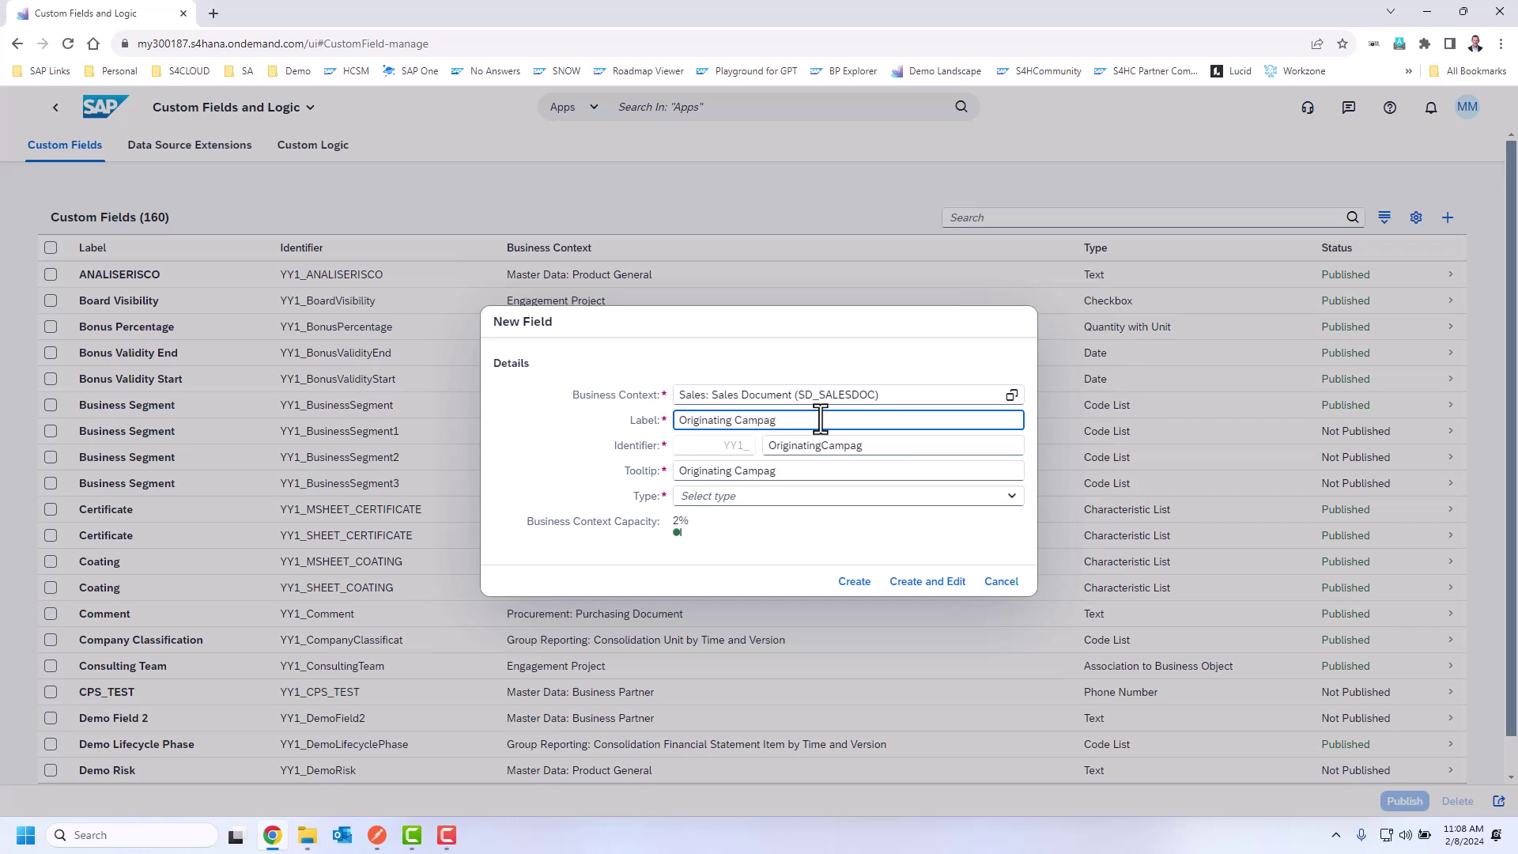
pyautogui.write('iign')
pyautogui.click(1011, 495)
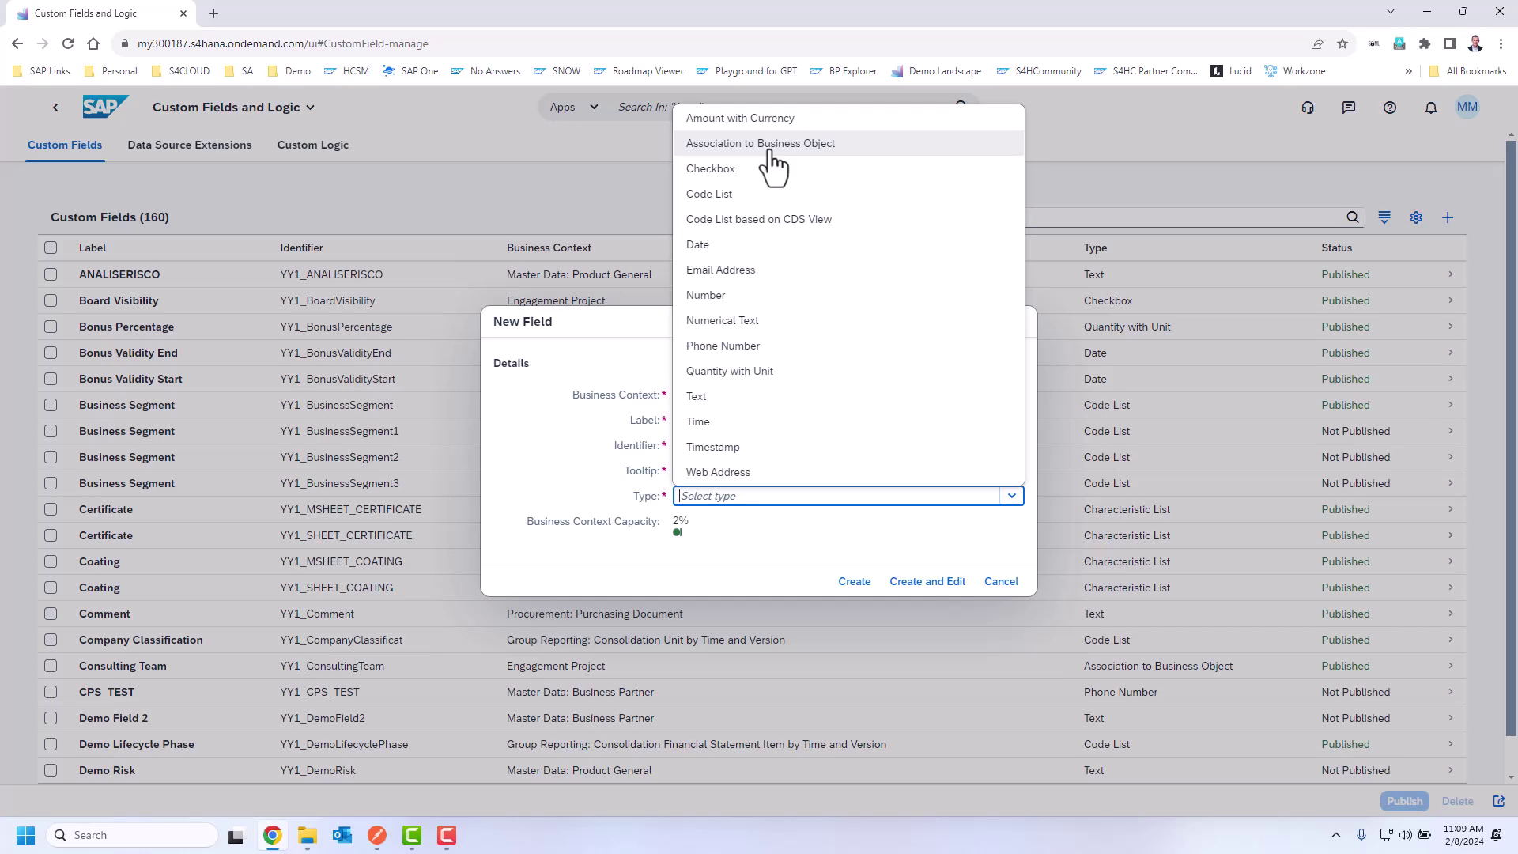
pyautogui.click(721, 398)
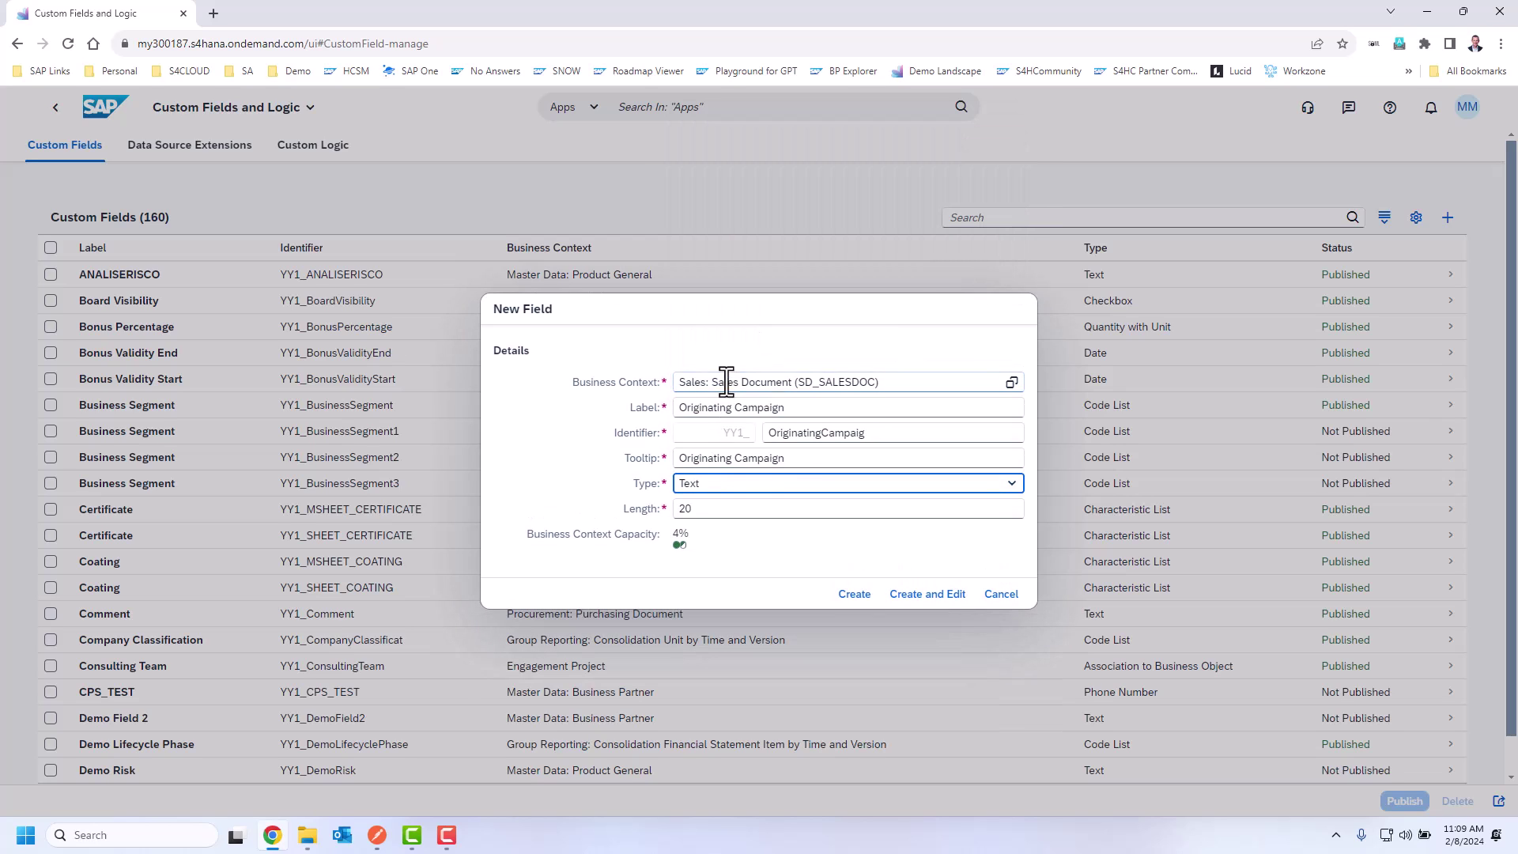
pyautogui.moveTo(773, 509); pyautogui.dragTo(677, 514)
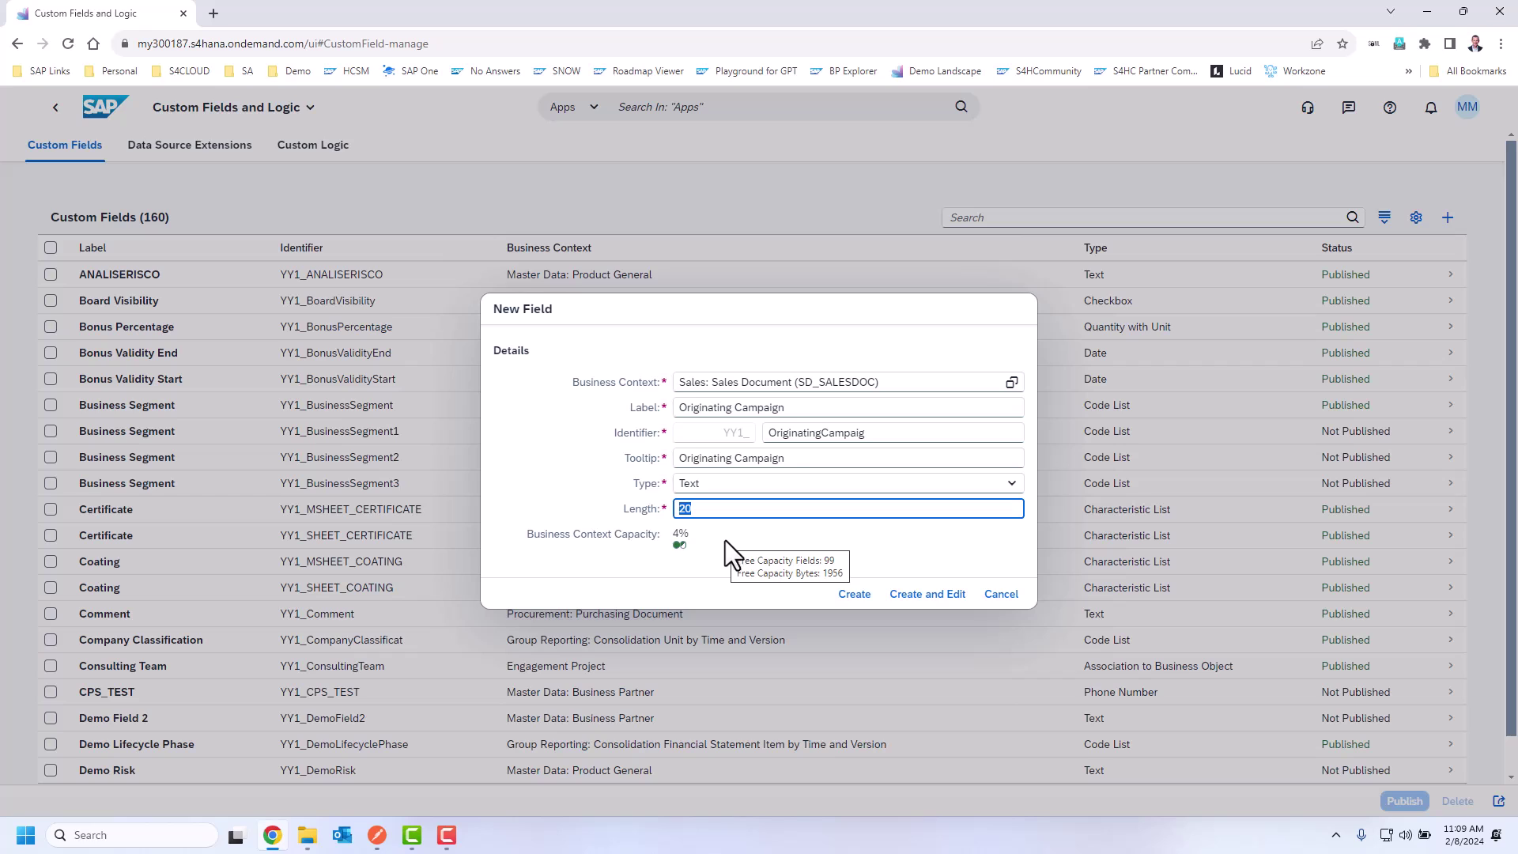
pyautogui.click(925, 595)
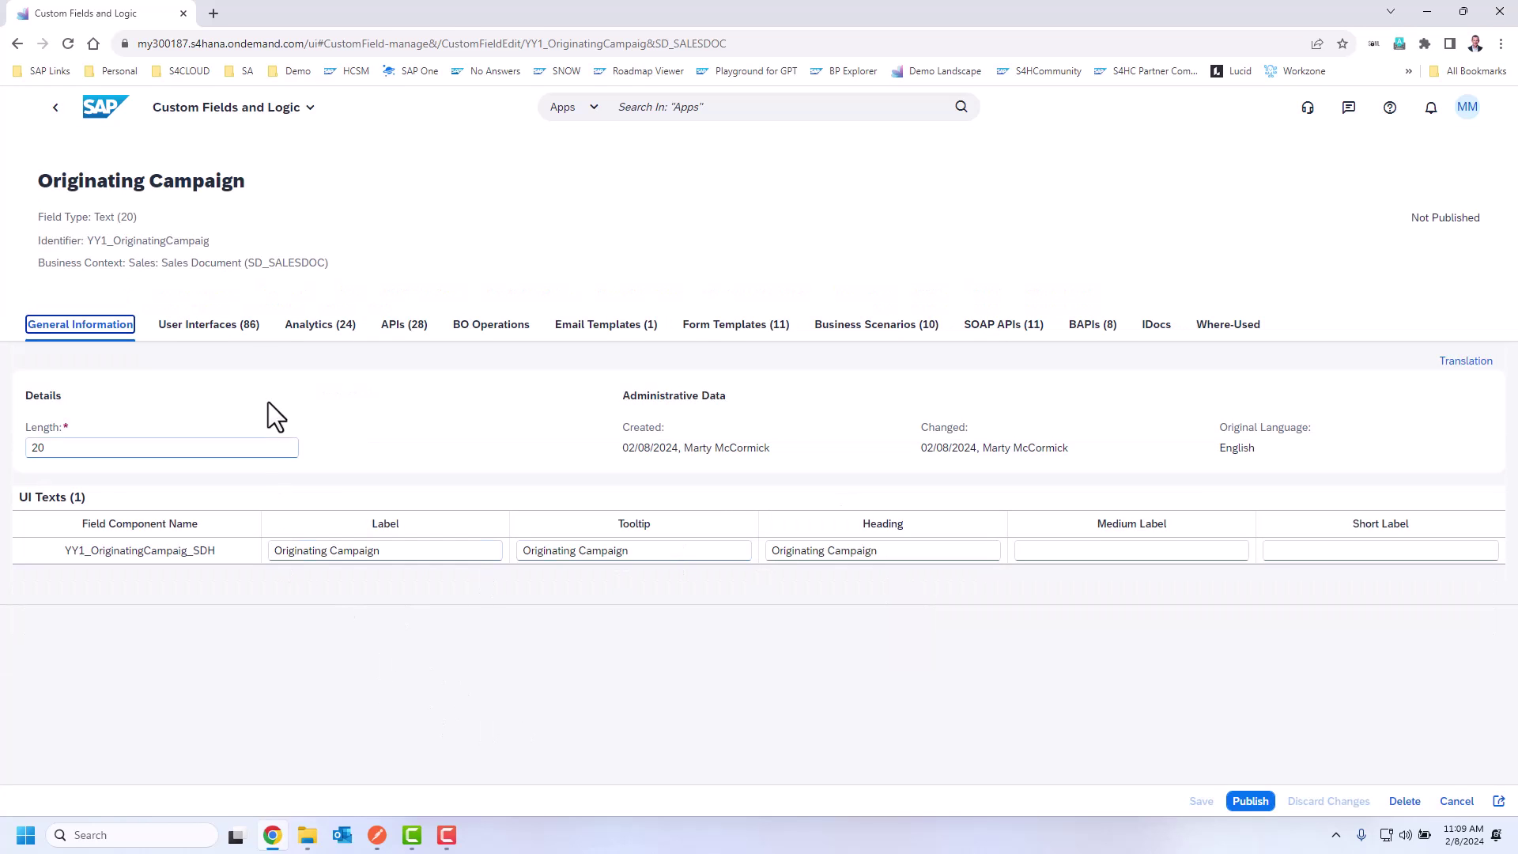
# Enable the field for Manage Sales Orders - Version 2 (C_SALESORDERMANAGE), re-enabling it after an accidental disable.
pyautogui.click(239, 326)
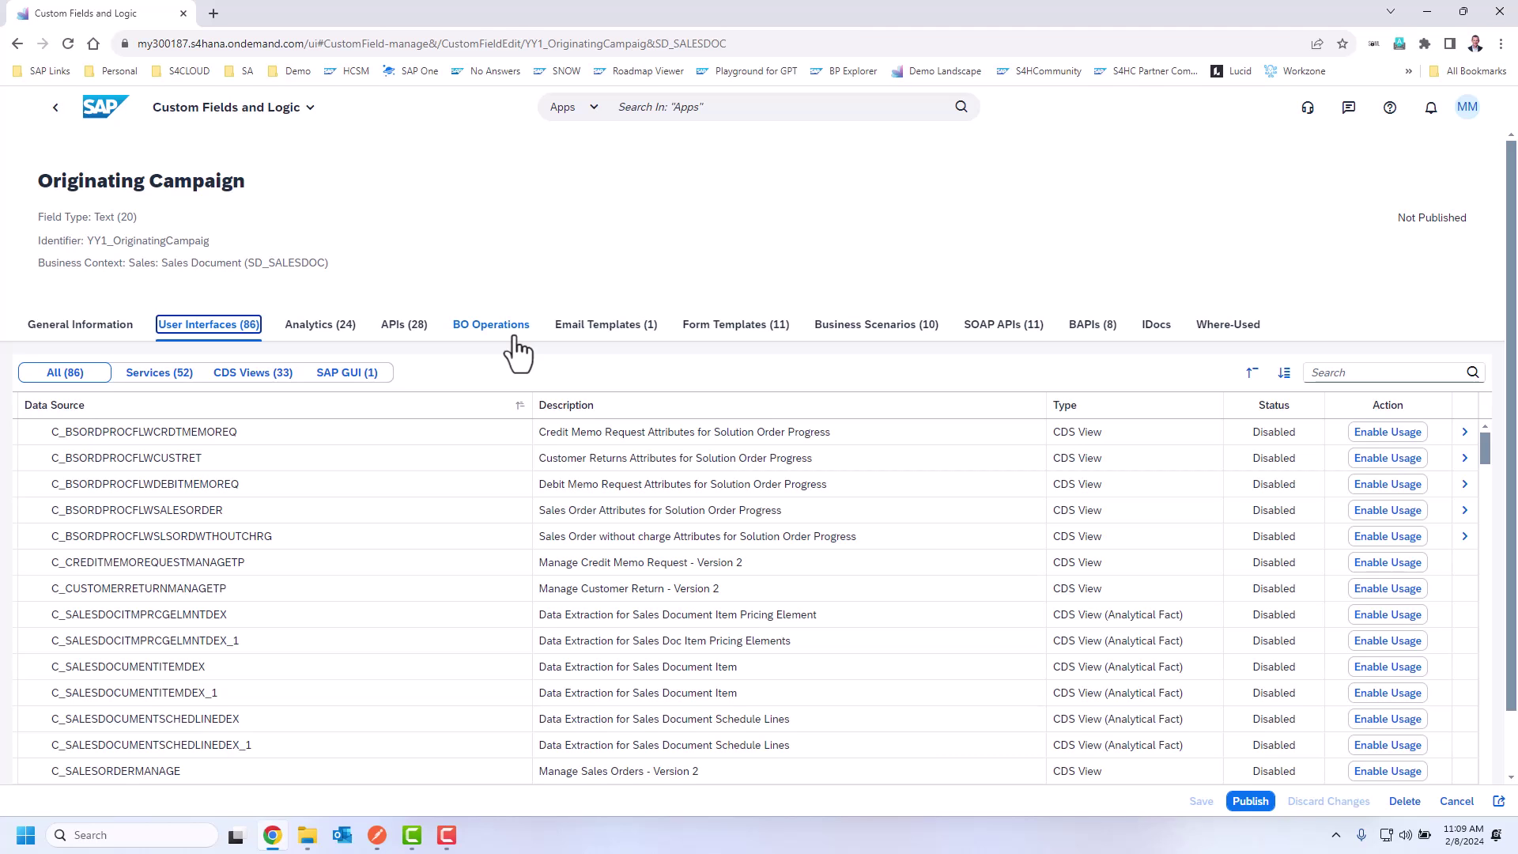
pyautogui.scroll(-4, 651, 518)
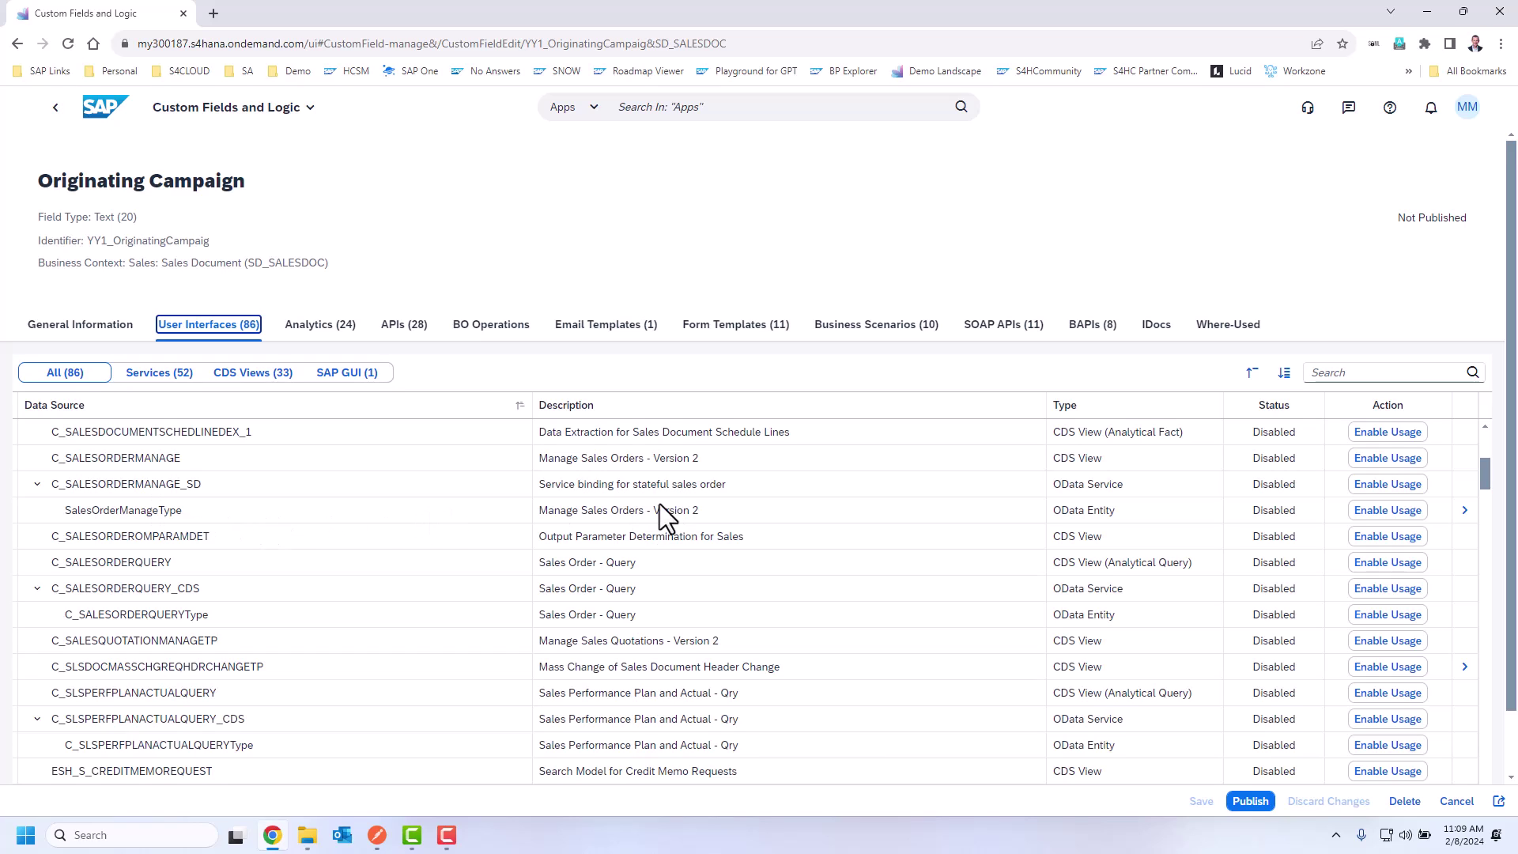
pyautogui.click(1371, 511)
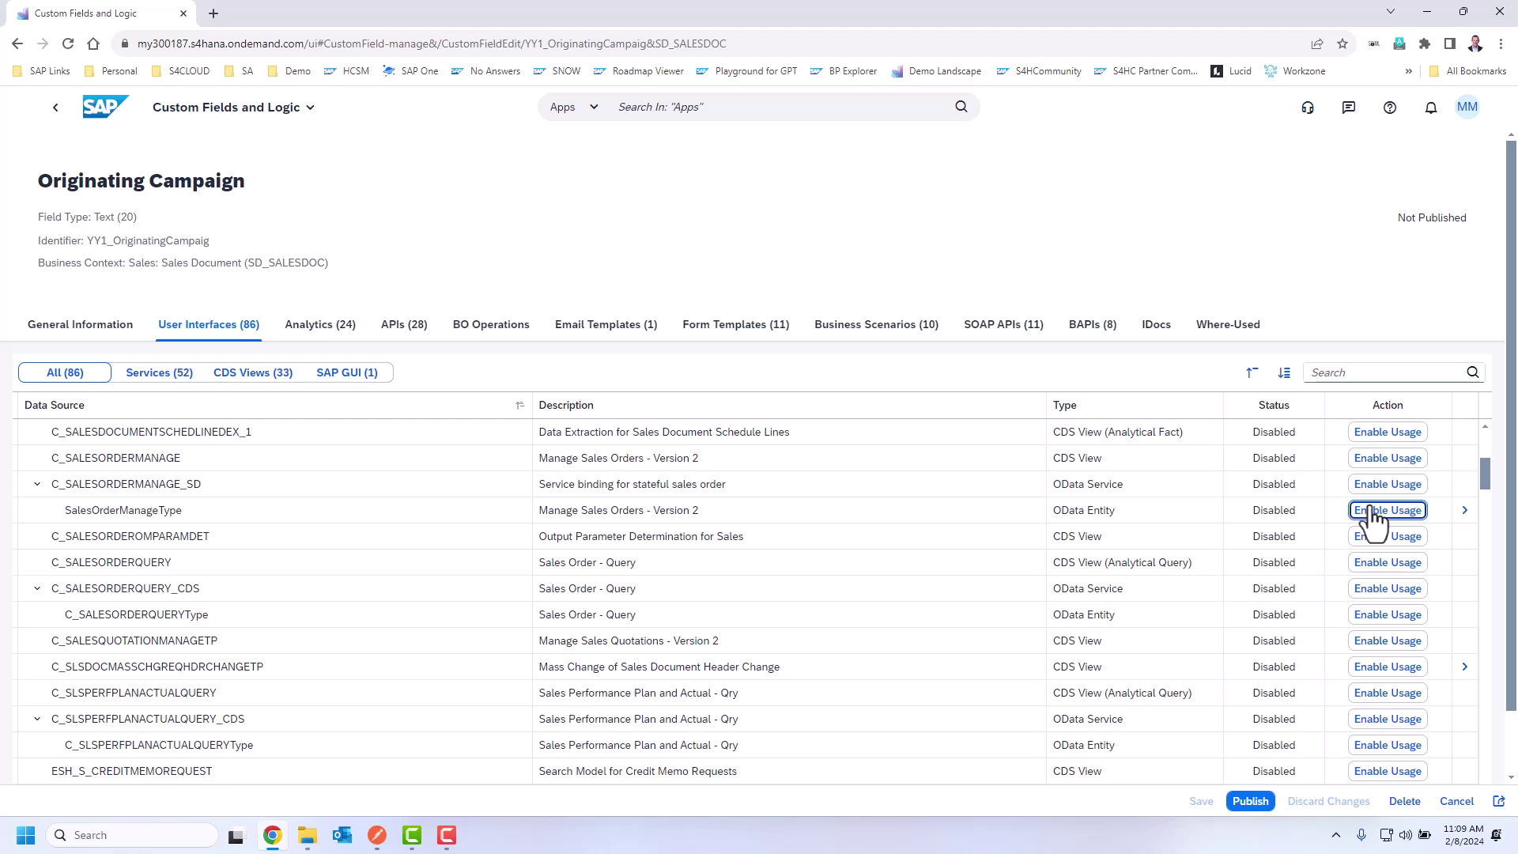
pyautogui.click(1385, 465)
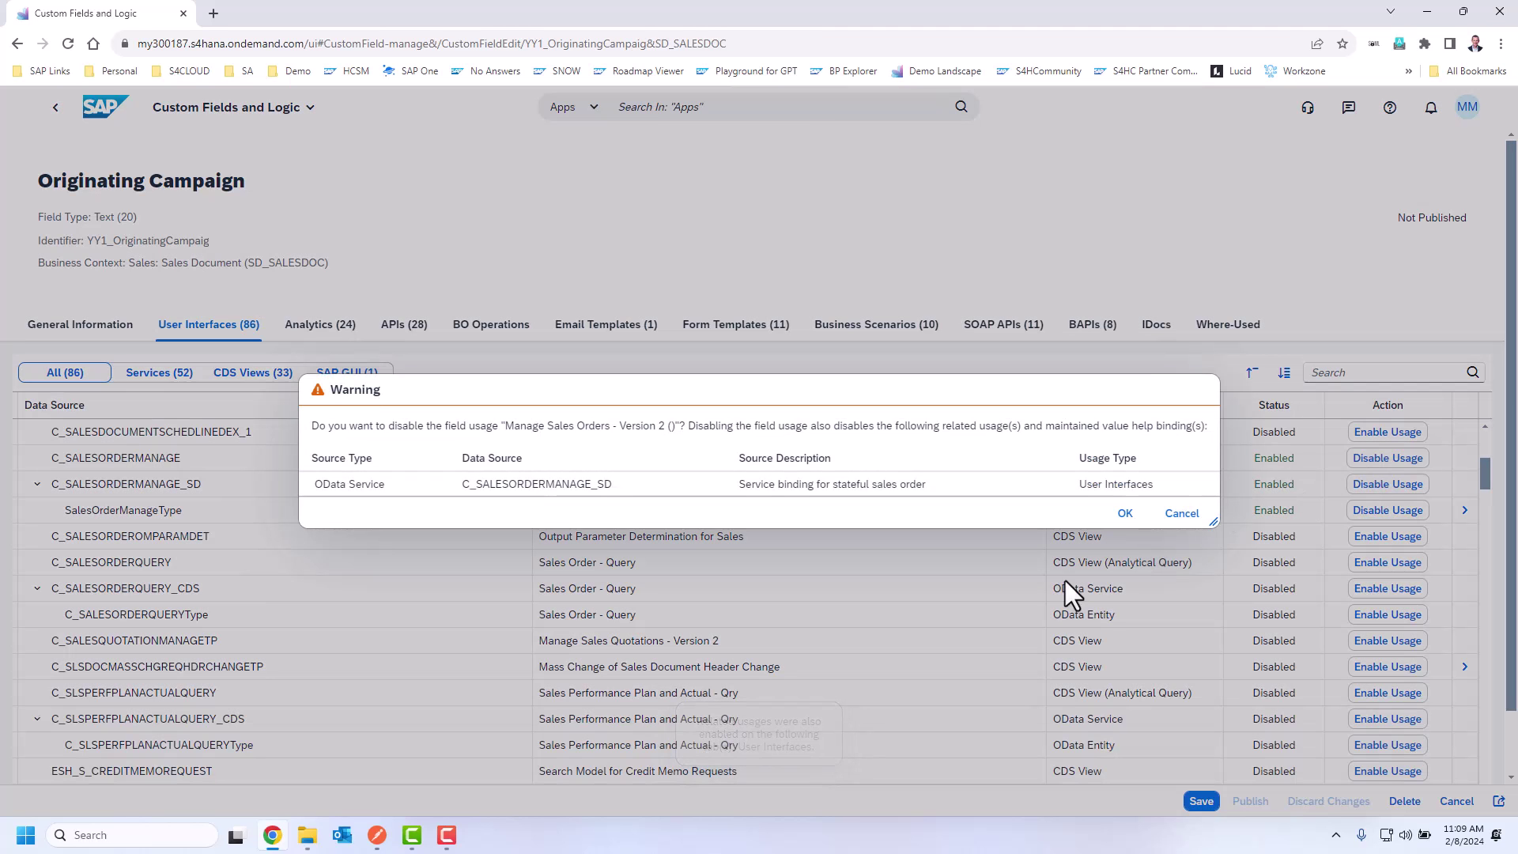
pyautogui.click(1125, 514)
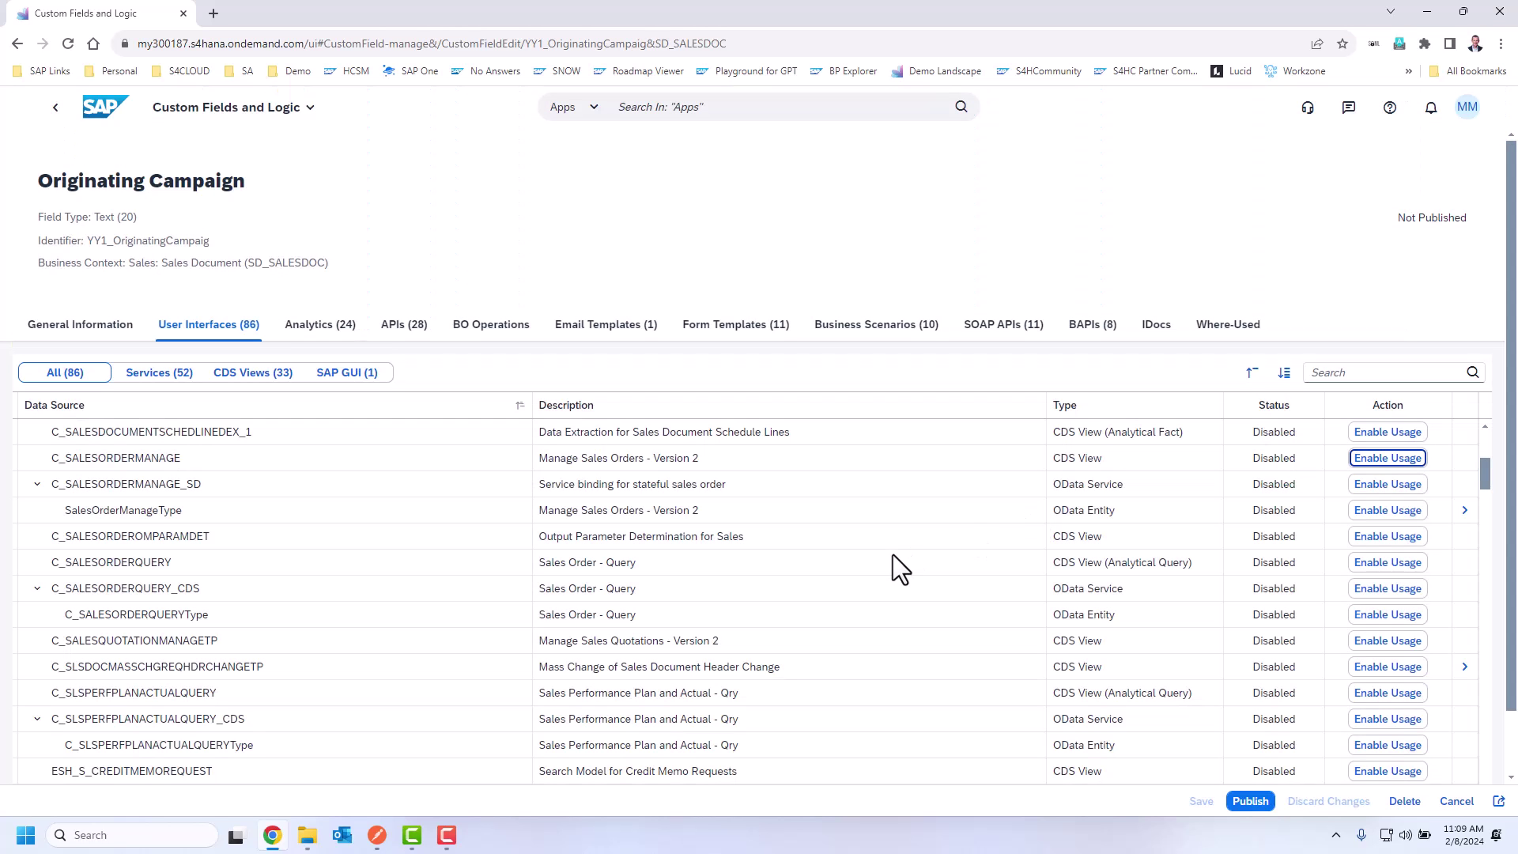
pyautogui.scroll(-2, 893, 553)
pyautogui.scroll(2, 893, 553)
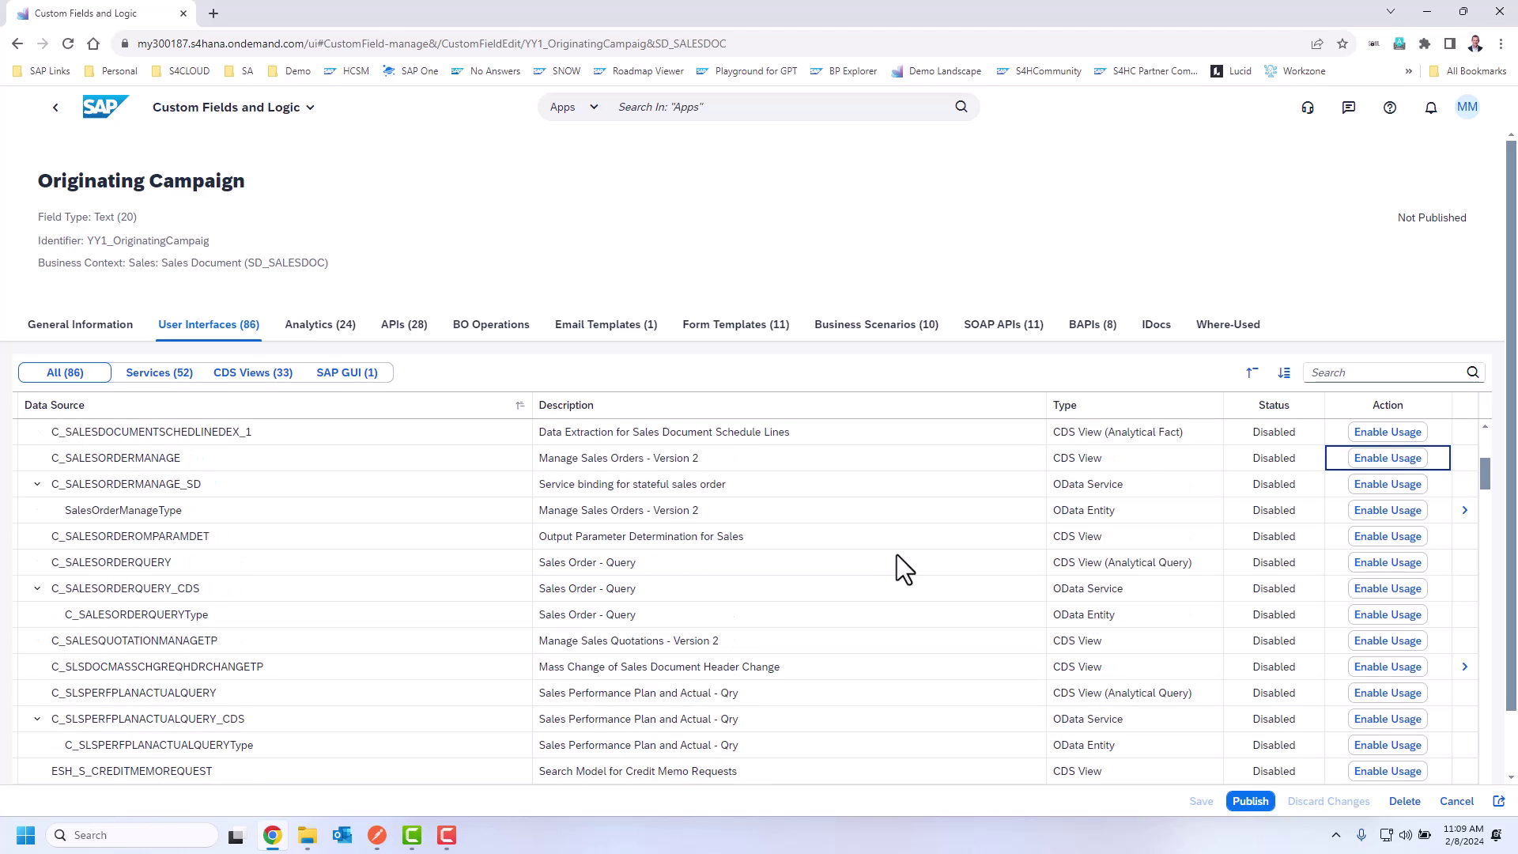
pyautogui.click(1405, 463)
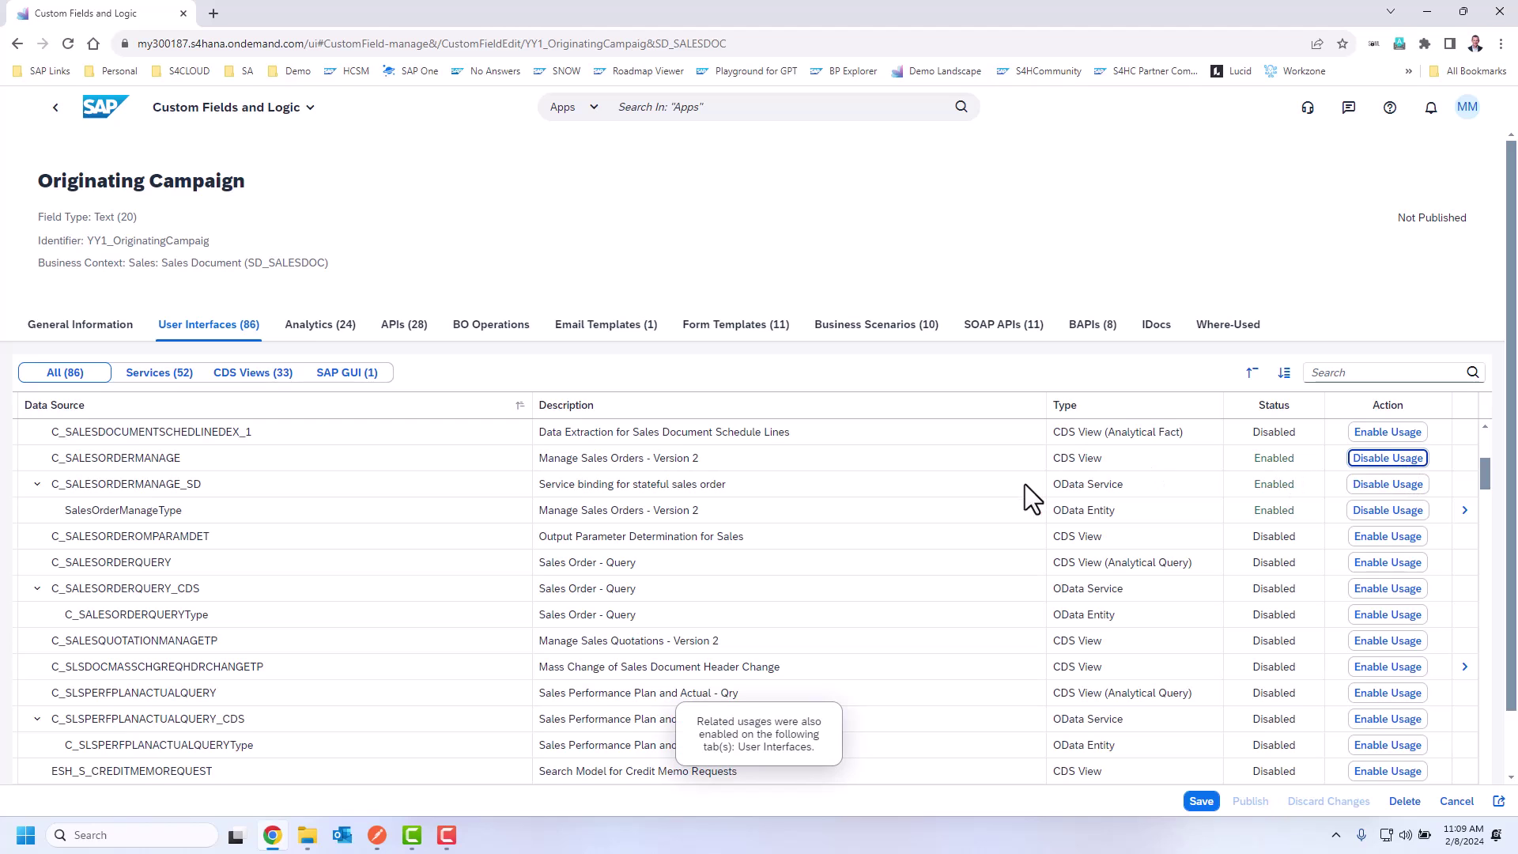
# Enable the field for the Manage Sales Orders worklist (SD_F1873_SO_WL_SRV).
pyautogui.scroll(-10, 965, 544)
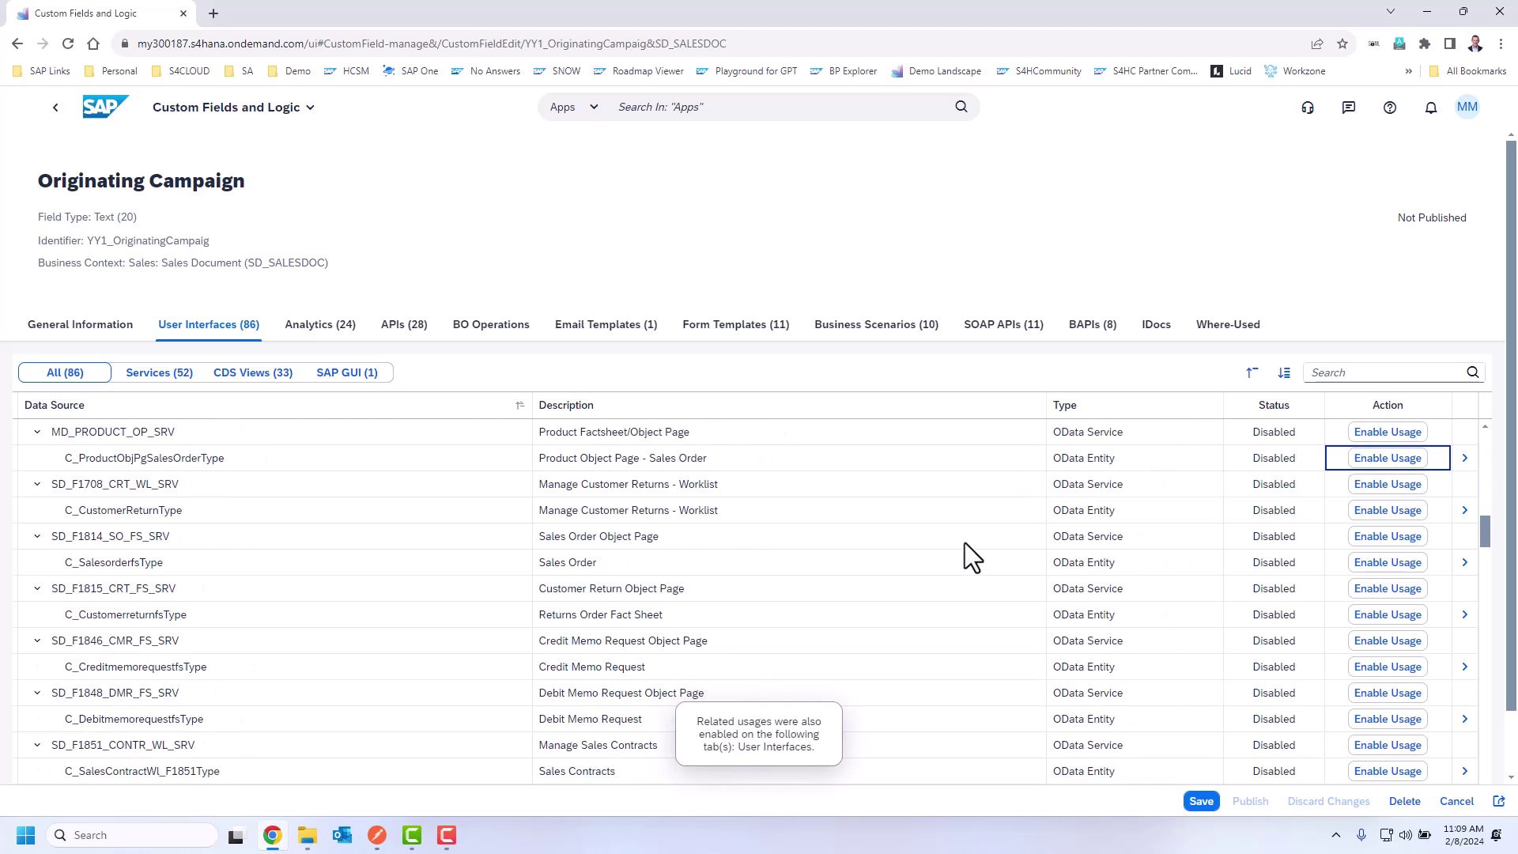
pyautogui.scroll(-3, 965, 540)
pyautogui.scroll(-2, 965, 540)
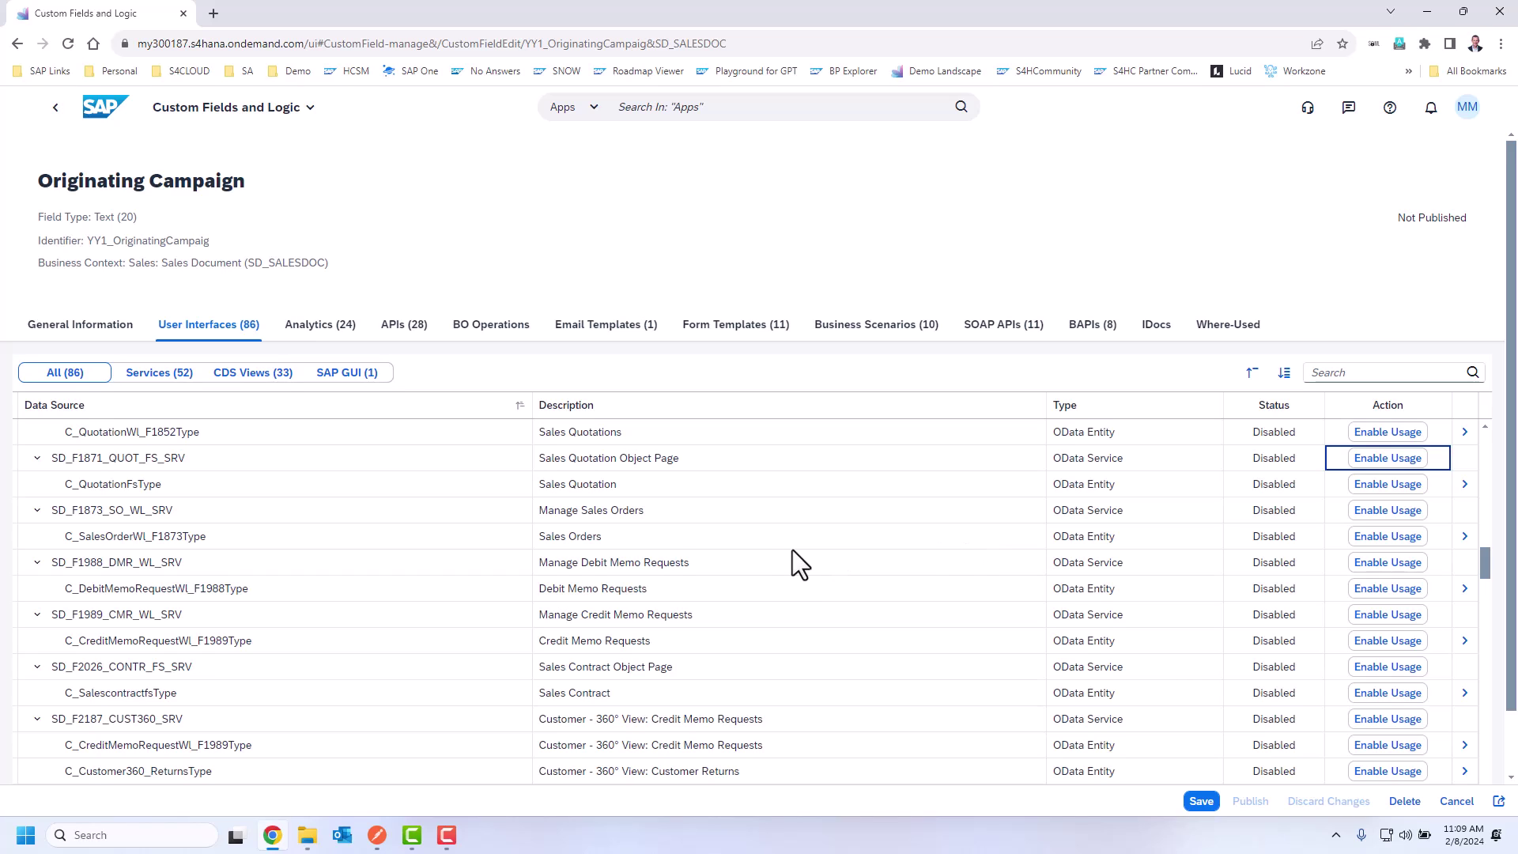
pyautogui.click(1359, 537)
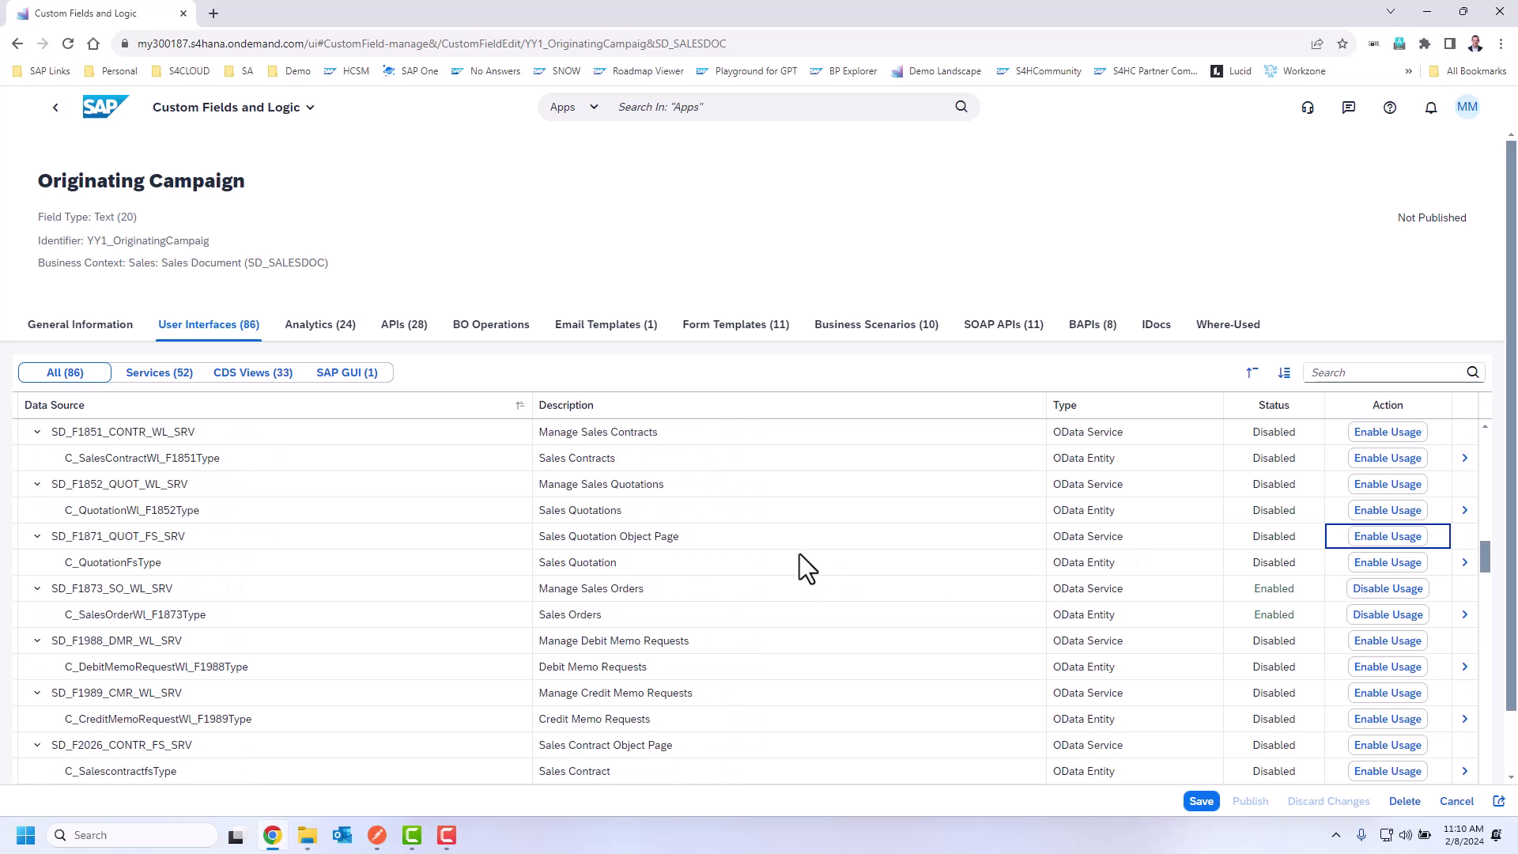
pyautogui.scroll(5, 799, 553)
pyautogui.scroll(-5, 799, 553)
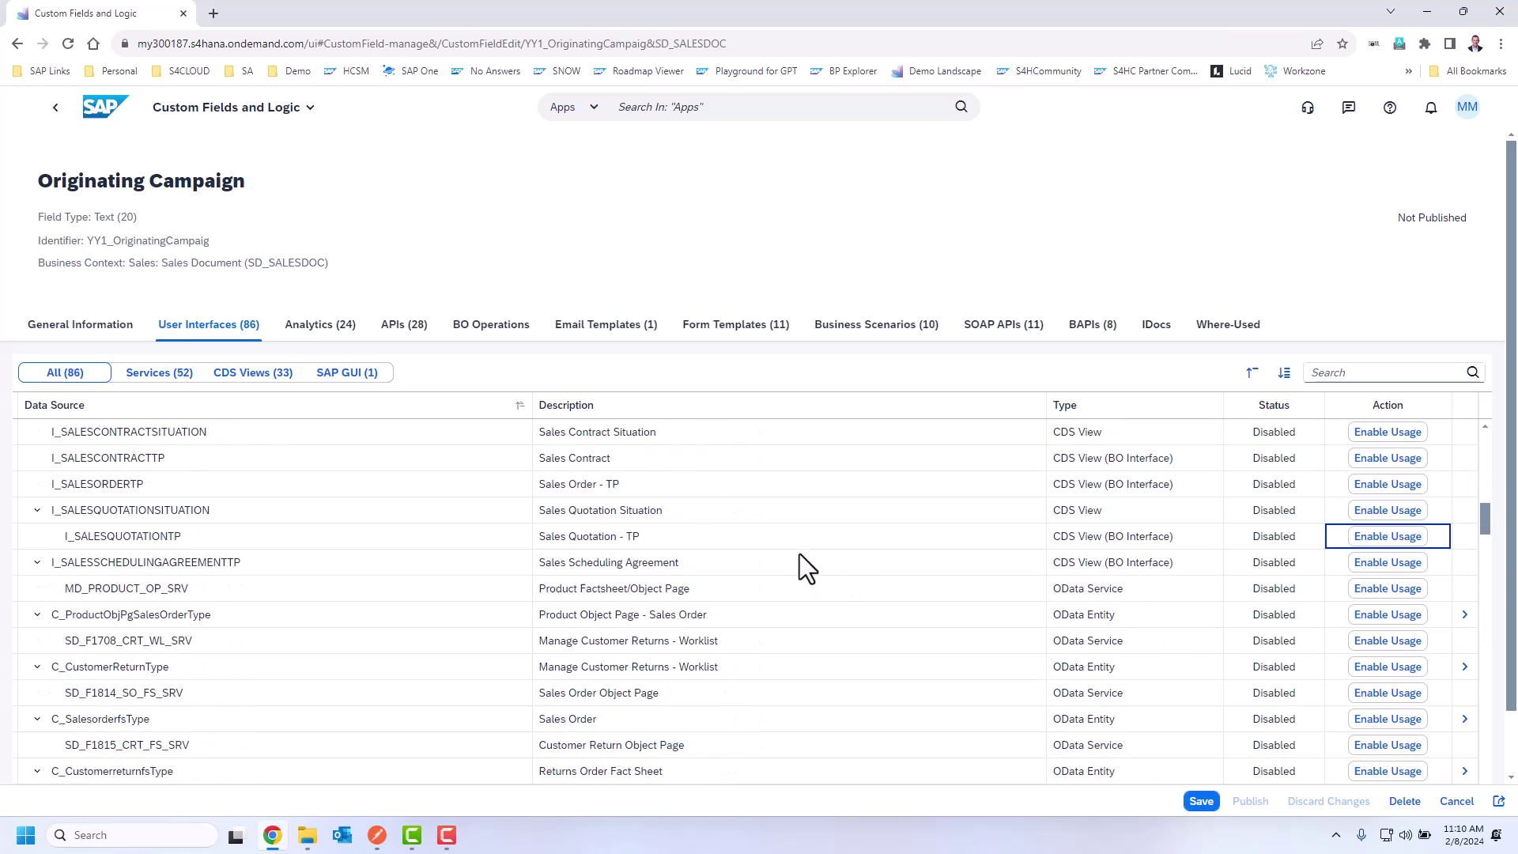
pyautogui.scroll(4, 799, 553)
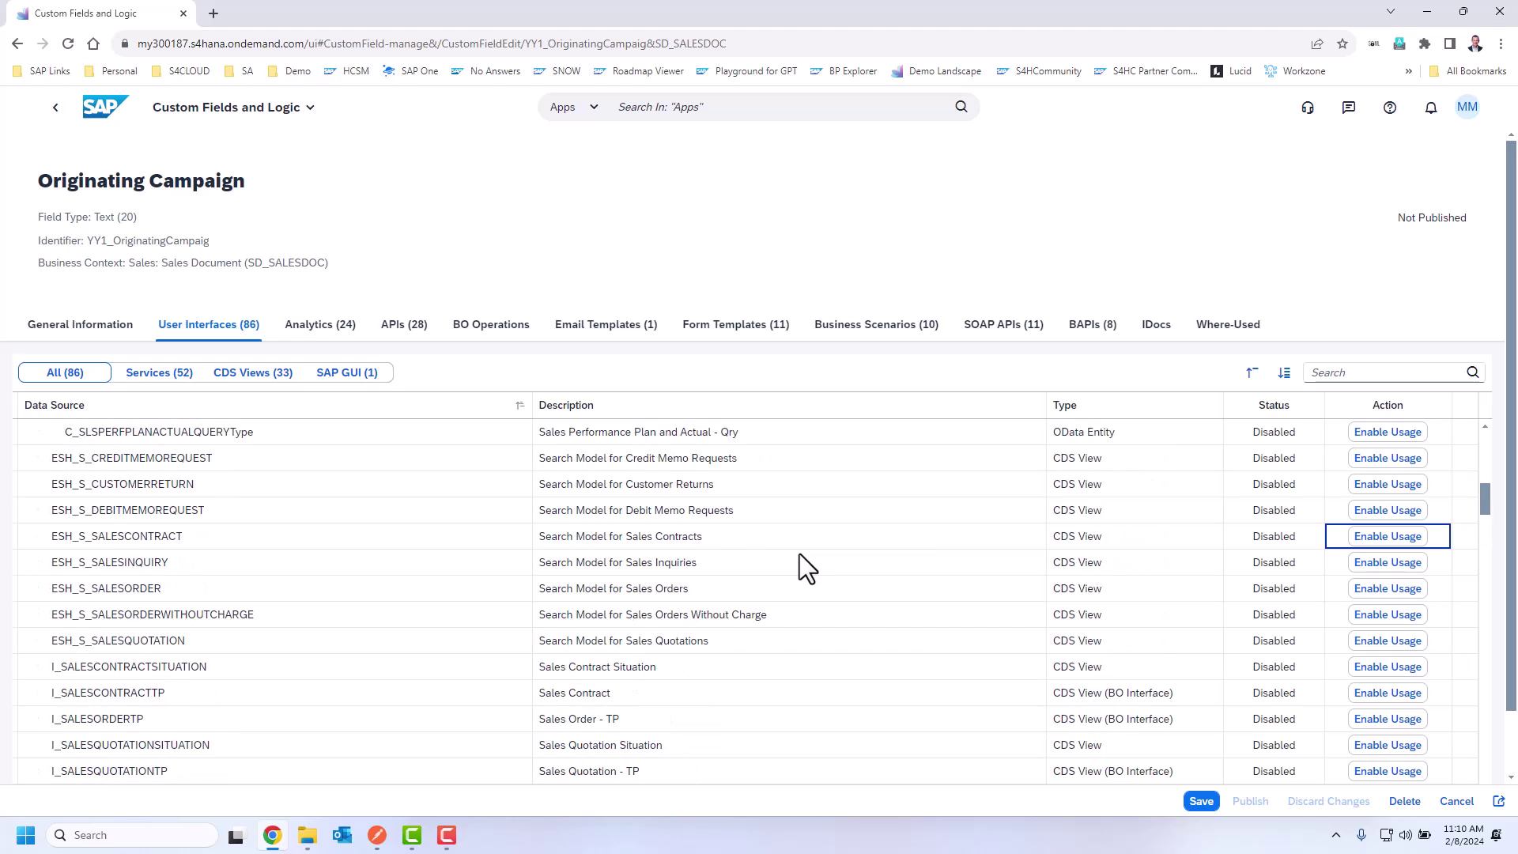
pyautogui.scroll(5, 799, 554)
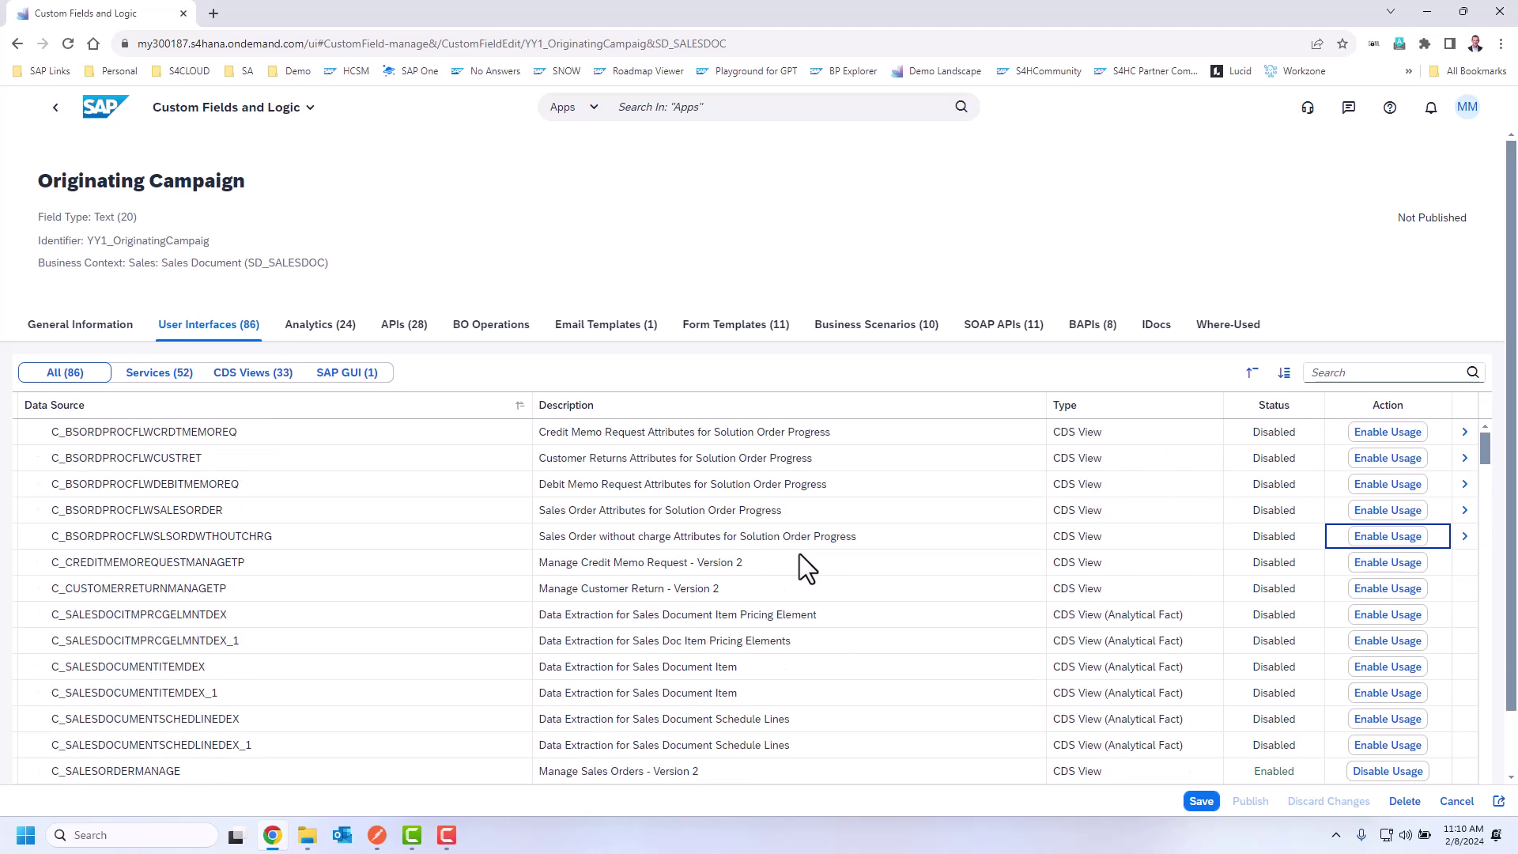
# Enable the field in the A_SalesOrderType OData API, found by searching 'SalesOrder'.
pyautogui.click(388, 330)
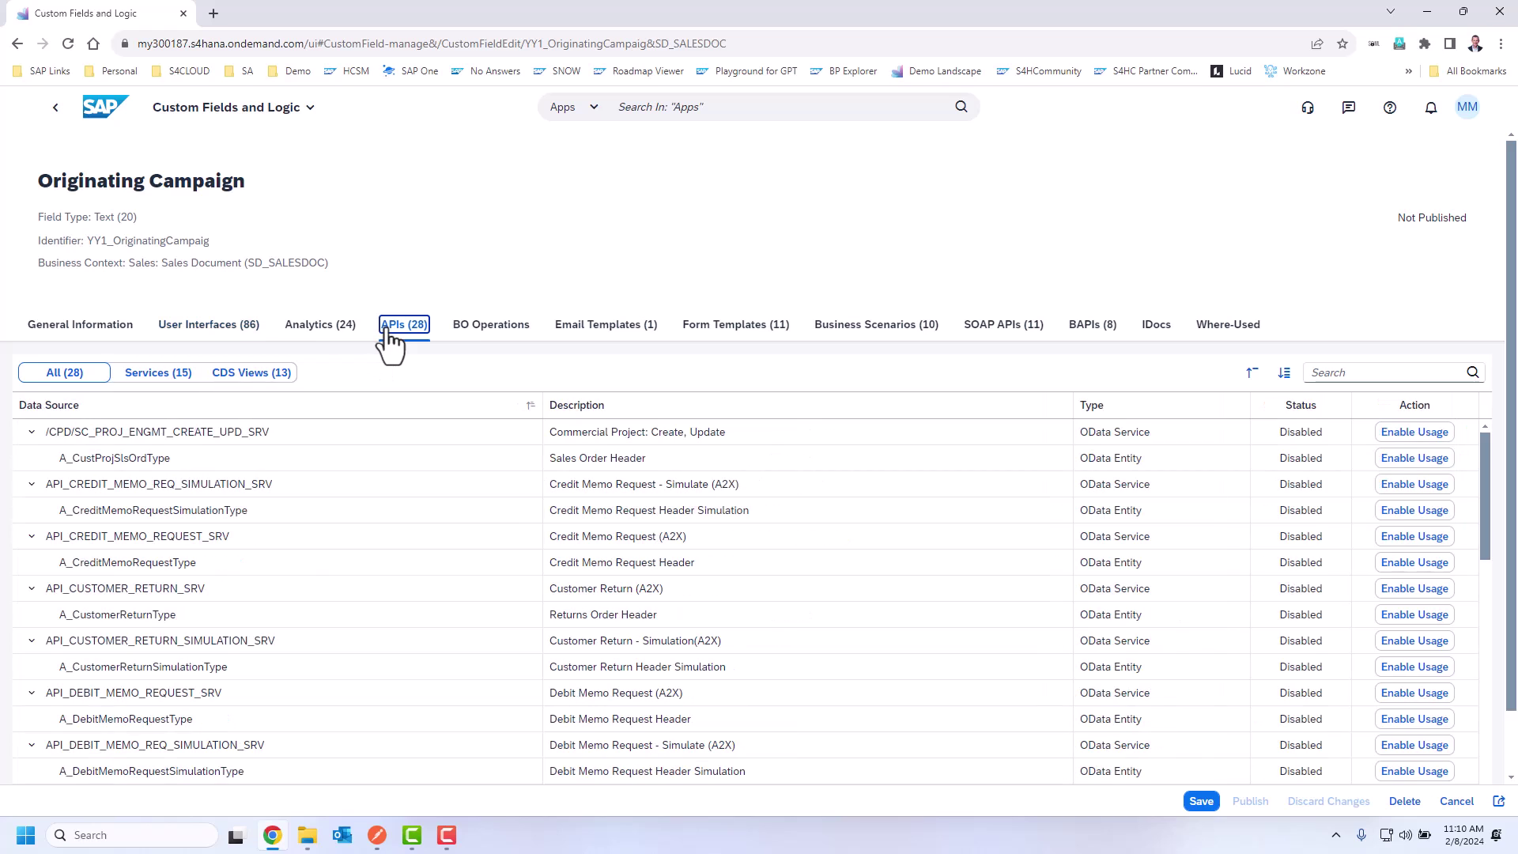
pyautogui.click(1316, 373)
pyautogui.write('Sa')
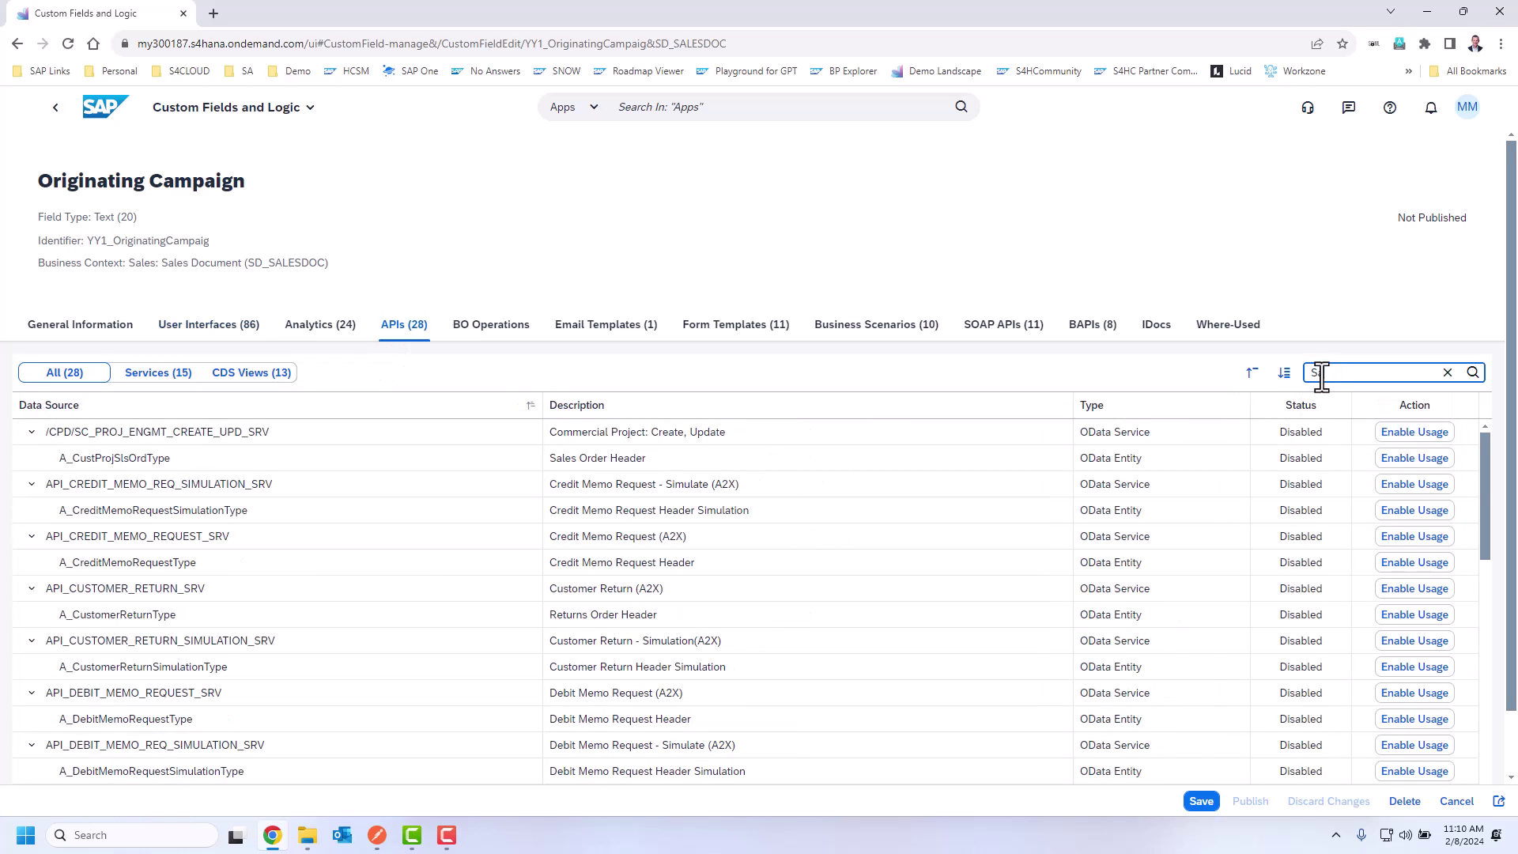
pyautogui.write('lesOrder')
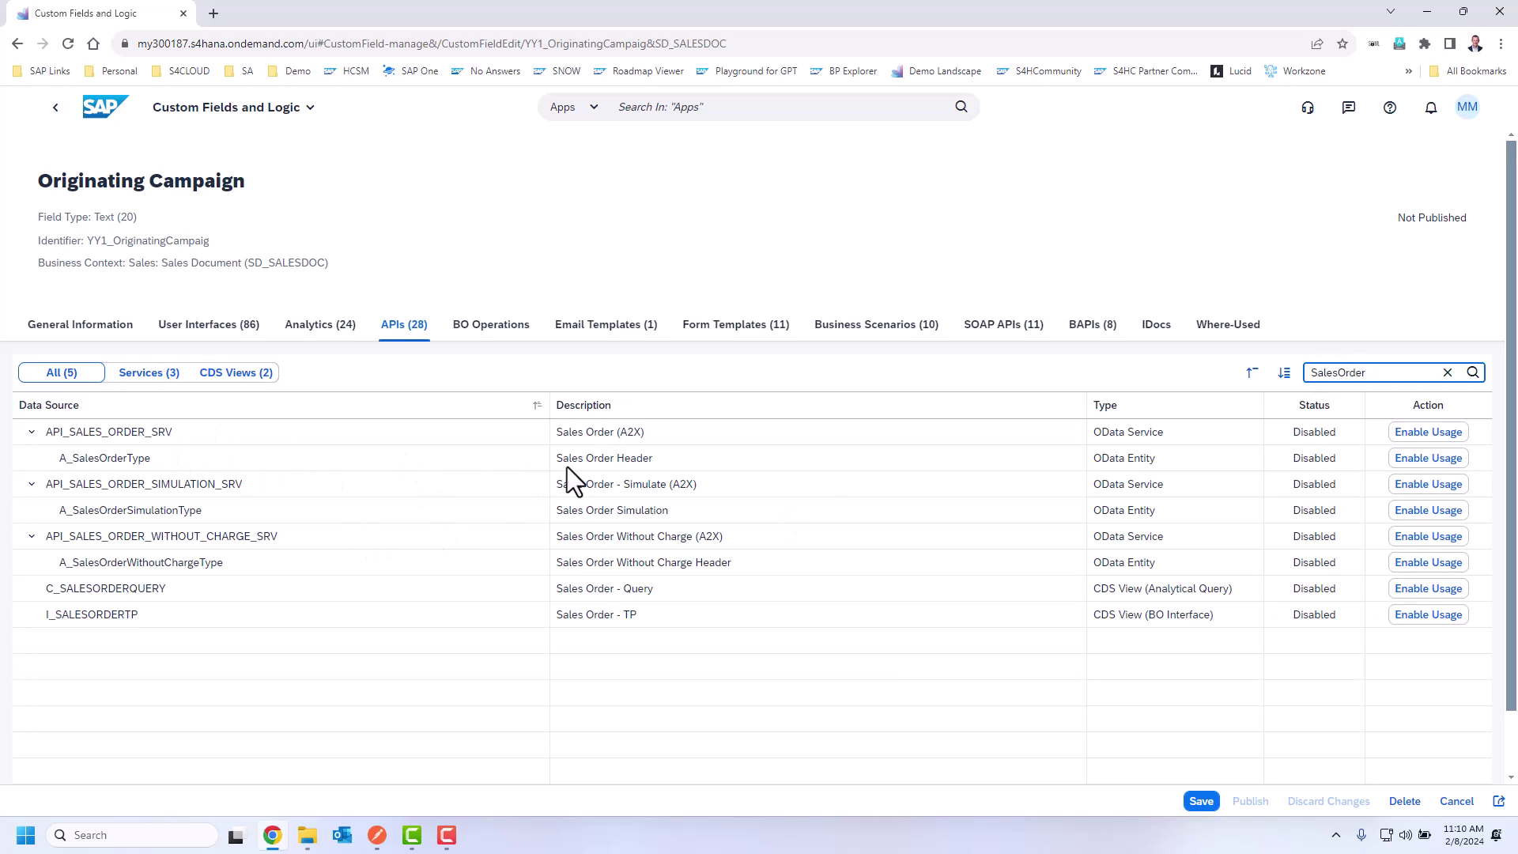
pyautogui.click(1426, 462)
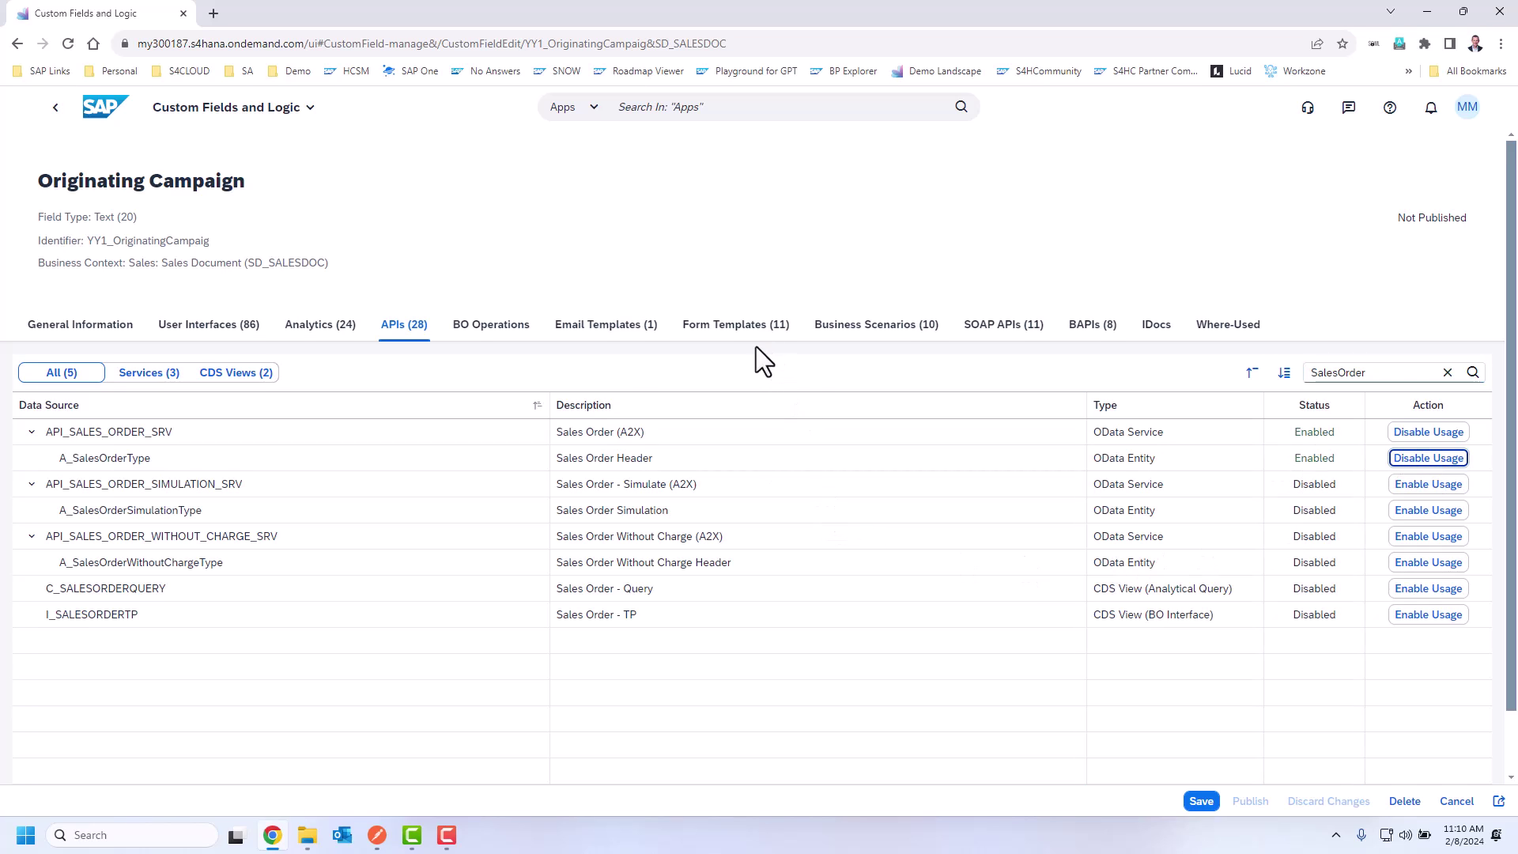
# Enable the field for the SalesOrderBulkRequest_In SOAP service.
pyautogui.click(1015, 352)
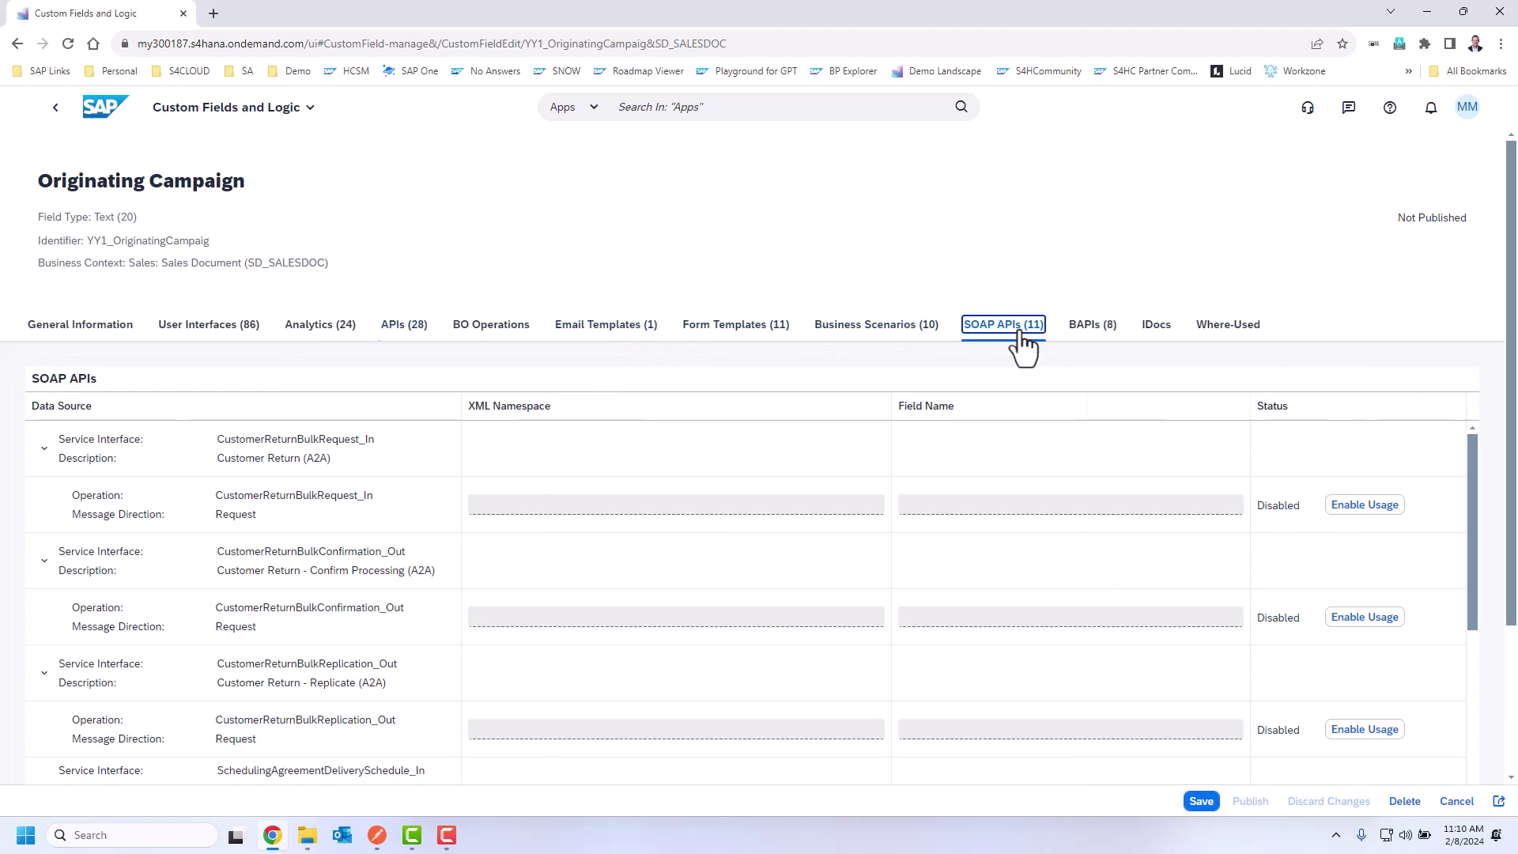
pyautogui.scroll(-10, 326, 529)
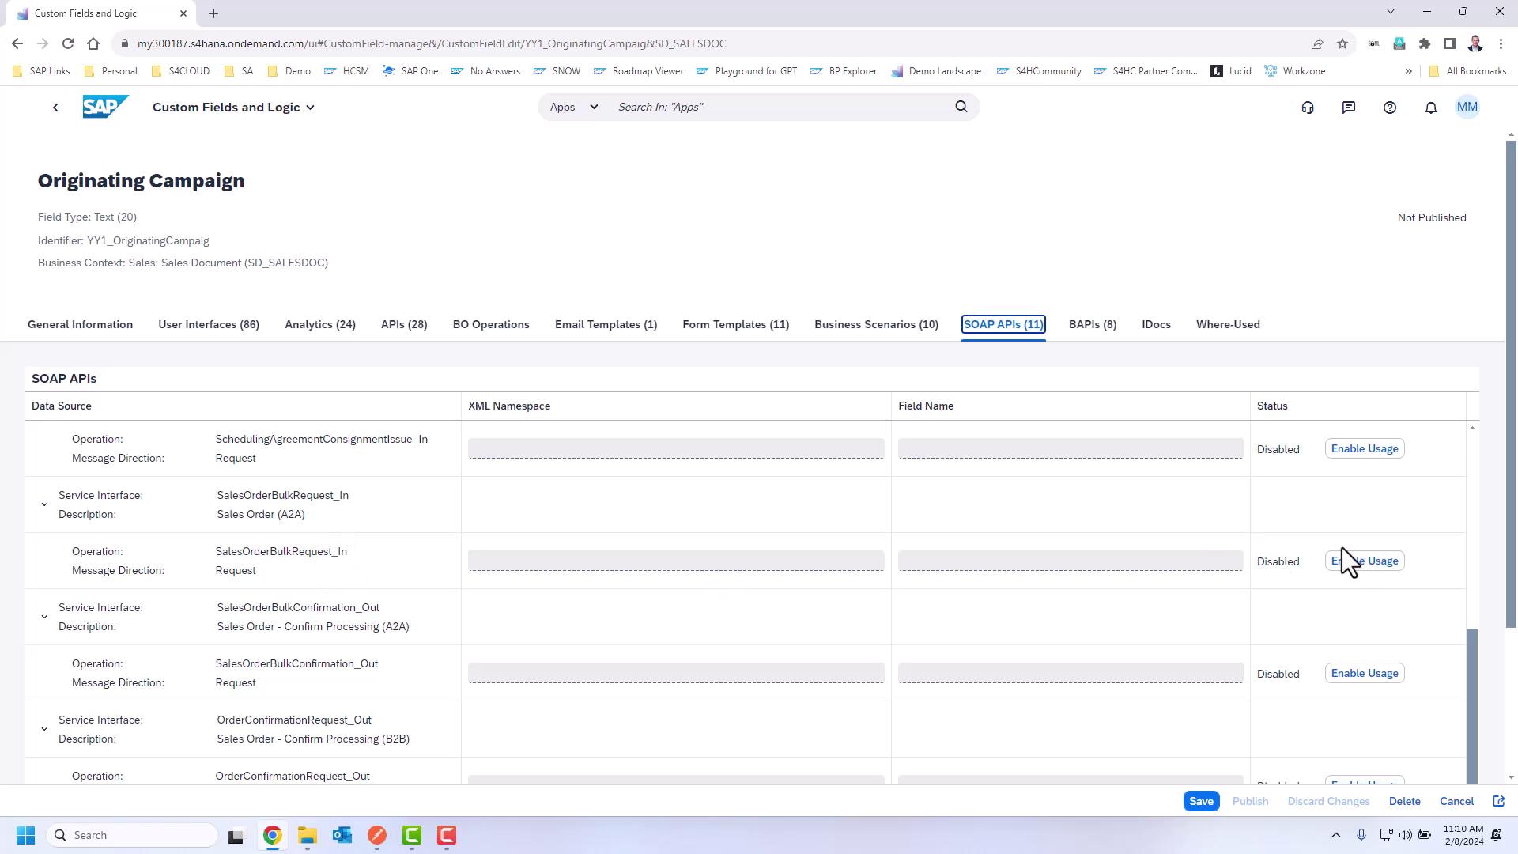
pyautogui.click(1356, 563)
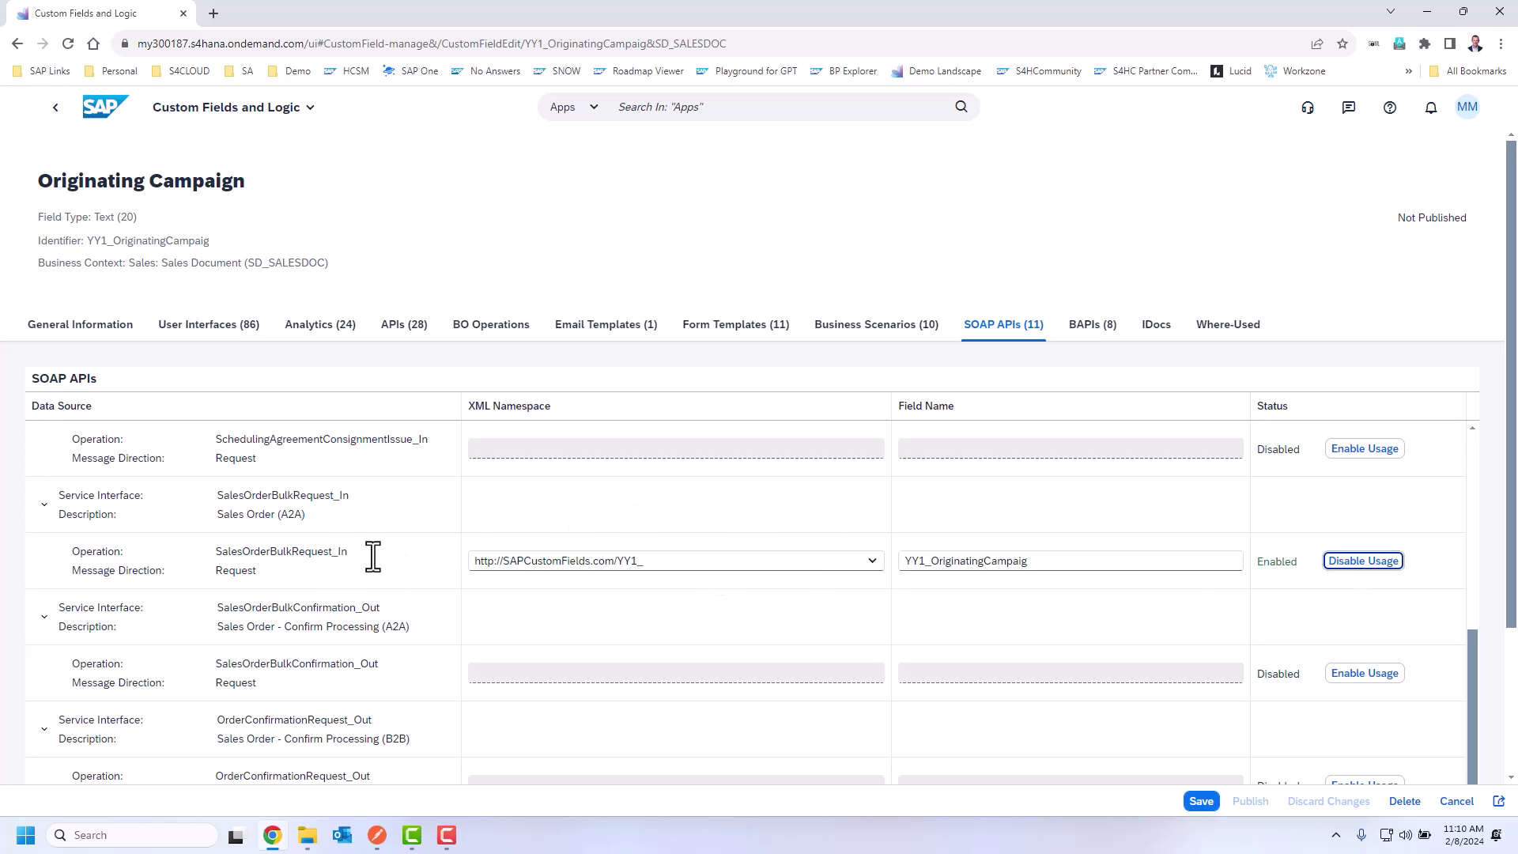
pyautogui.click(884, 331)
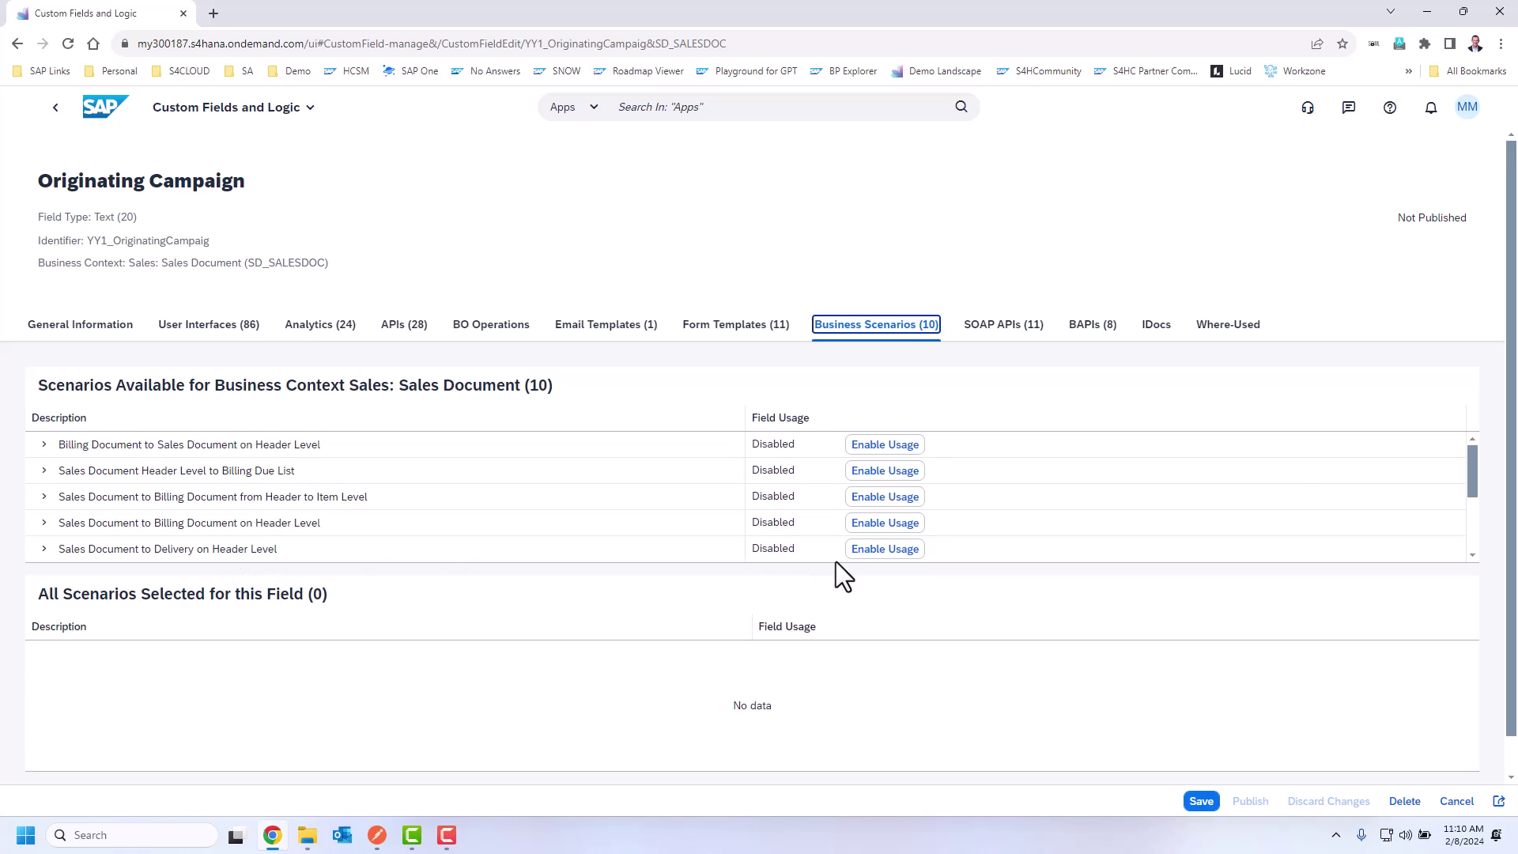
# Enable the Sales Document to Delivery and to Billing Document header-level scenarios and save.
pyautogui.click(869, 552)
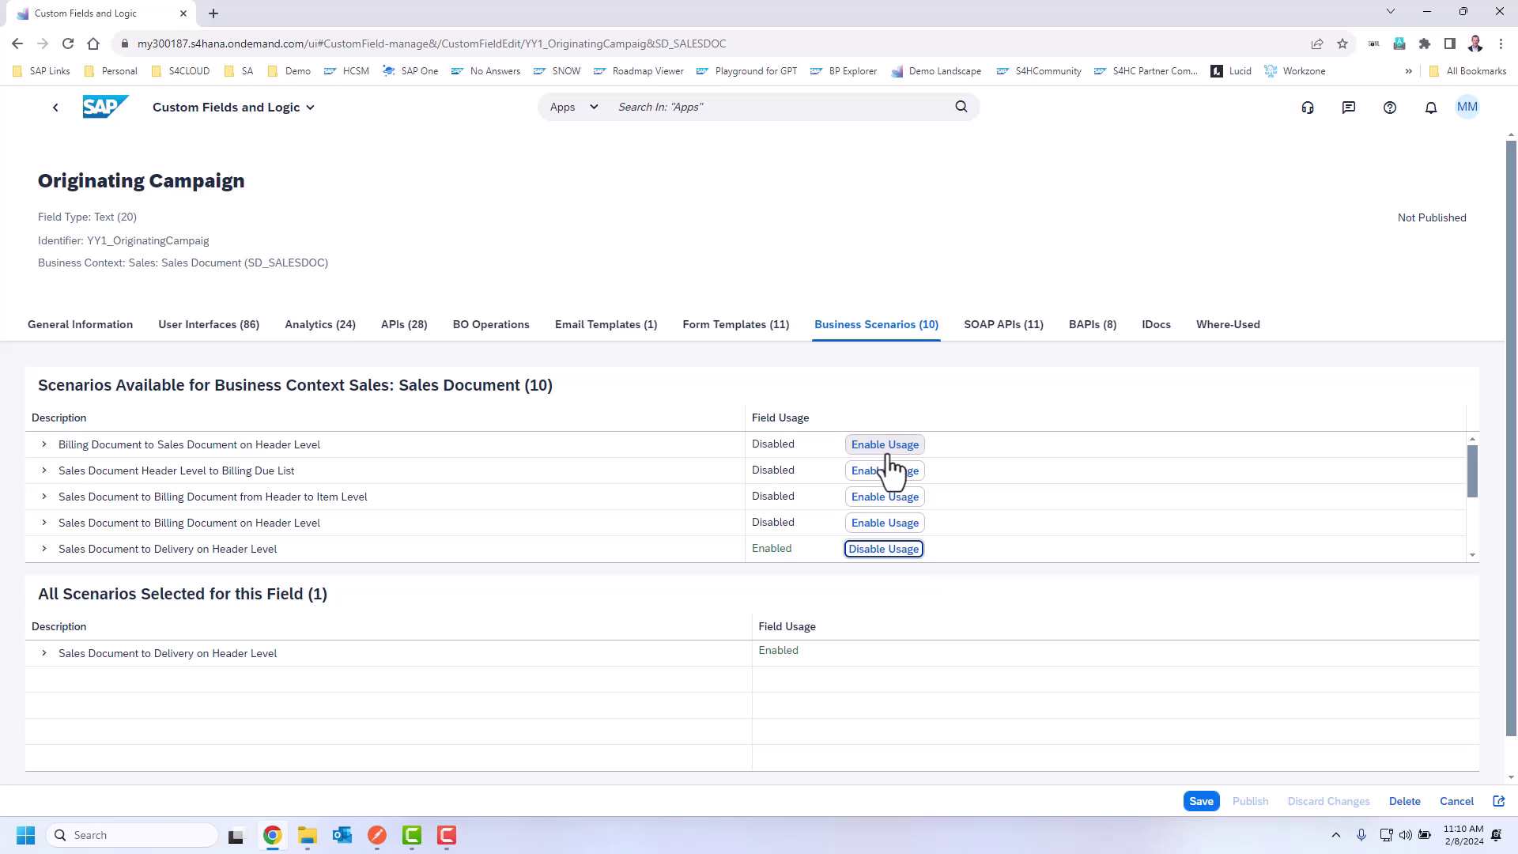
pyautogui.click(884, 528)
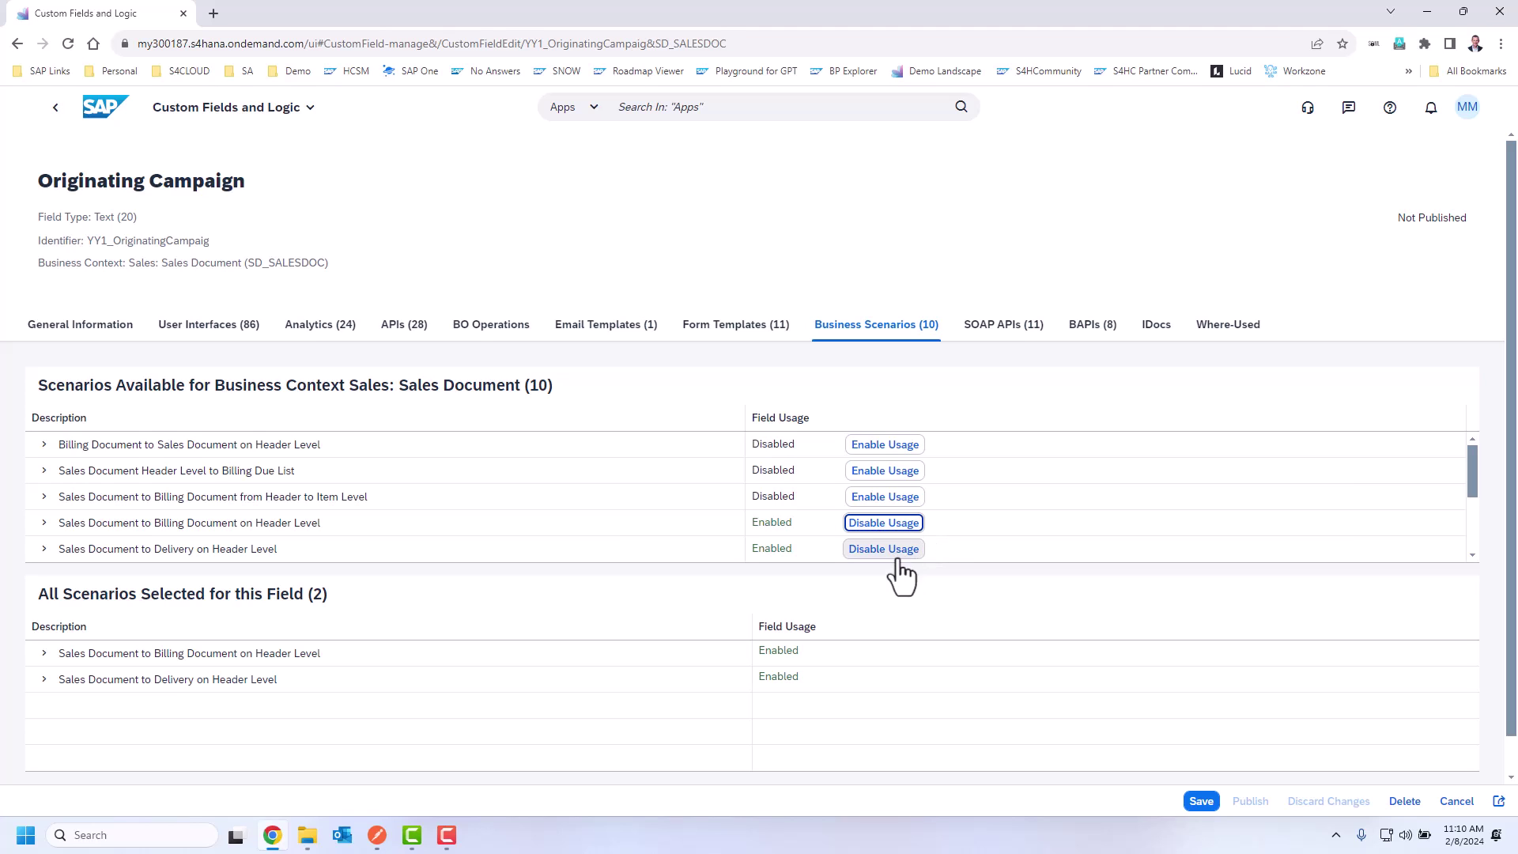
pyautogui.click(1195, 802)
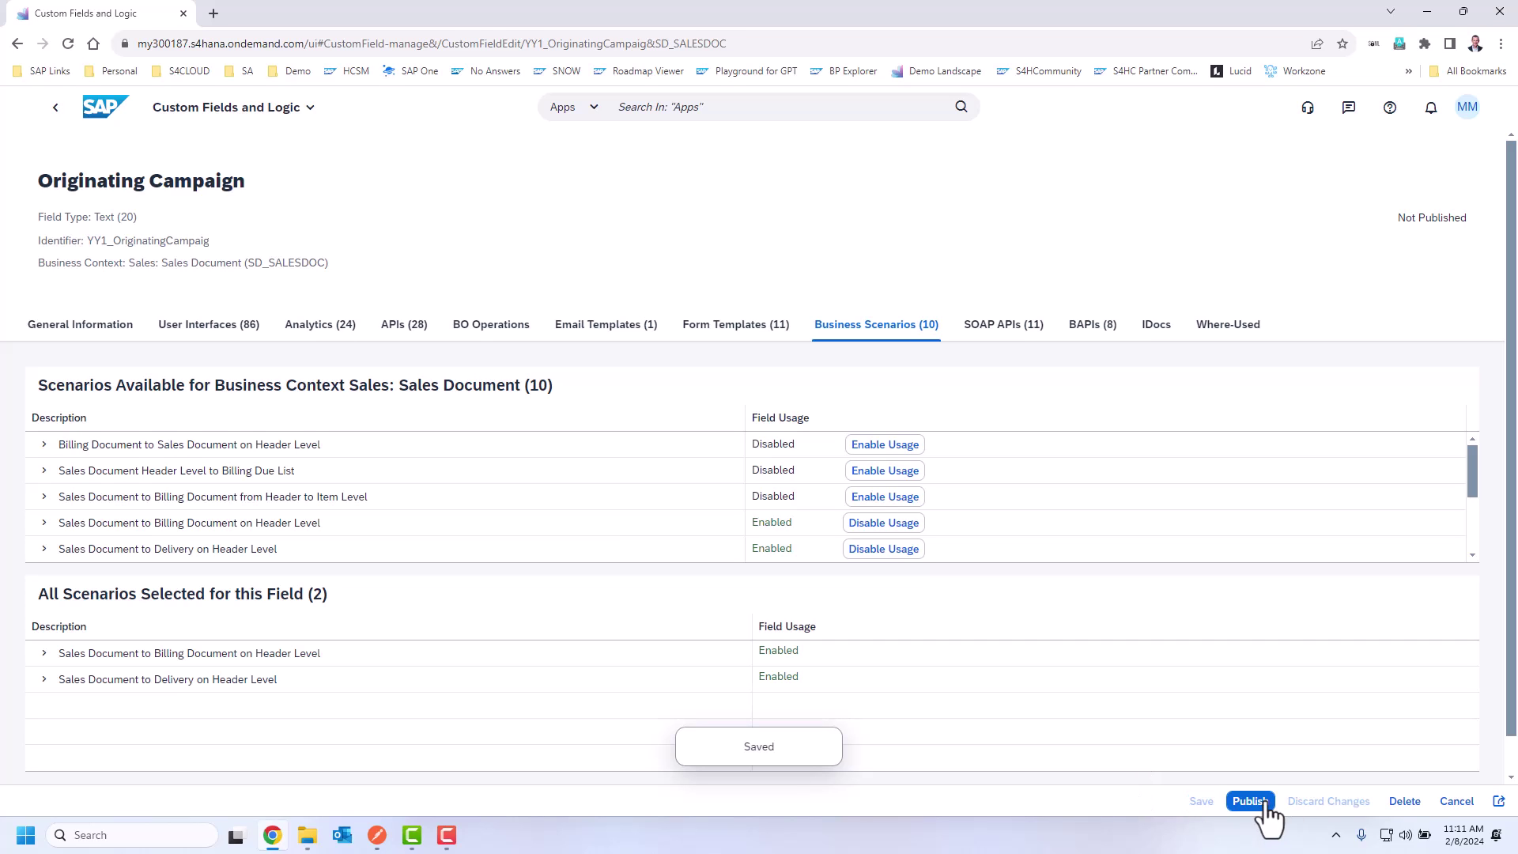
# Publish the Originating Campaign custom field.
pyautogui.click(1265, 802)
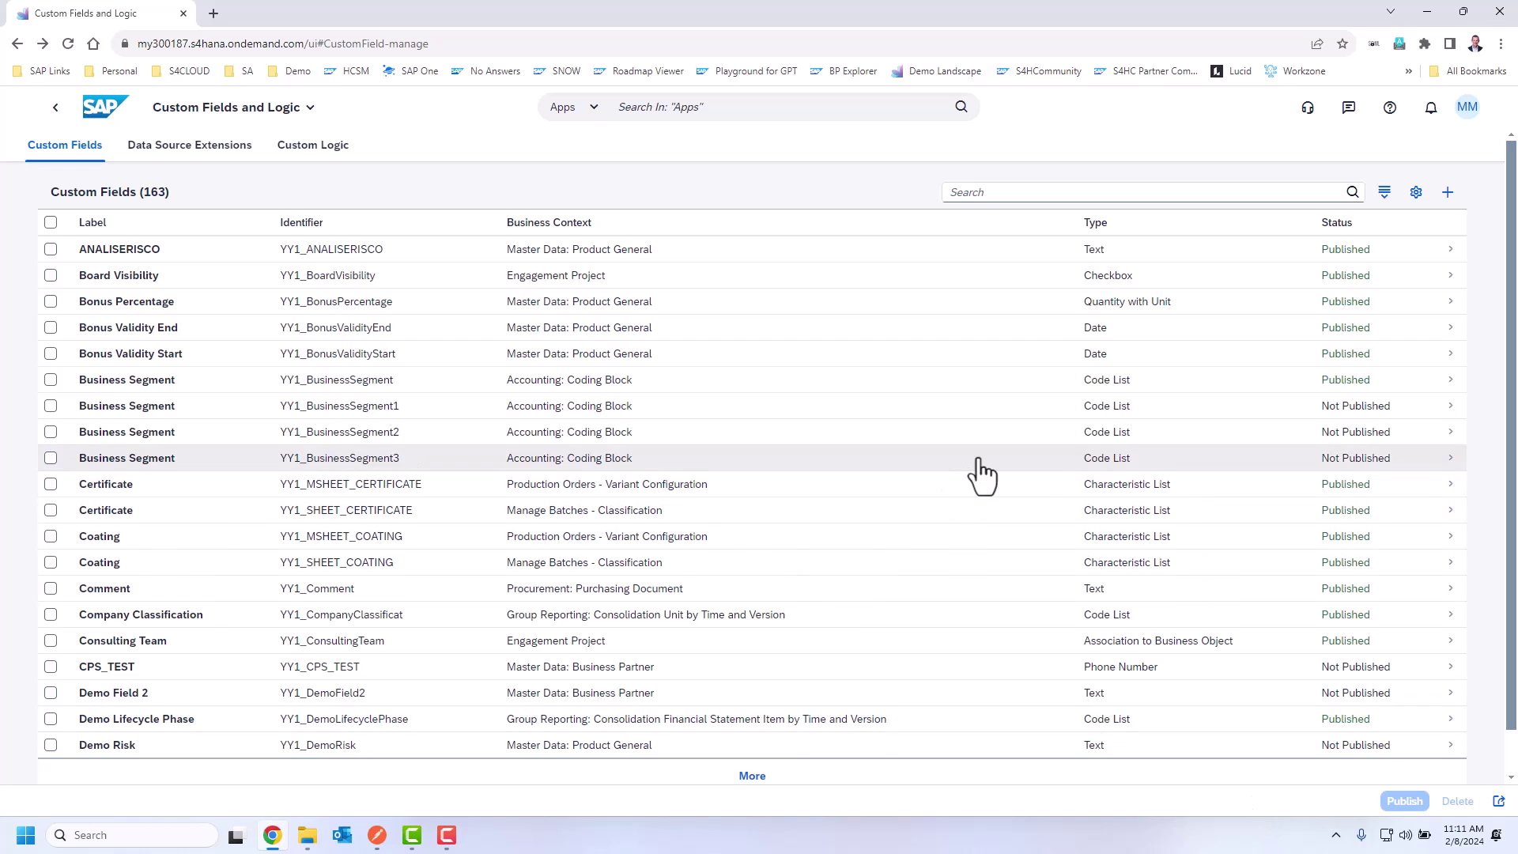
pyautogui.scroll(-1, 1186, 364)
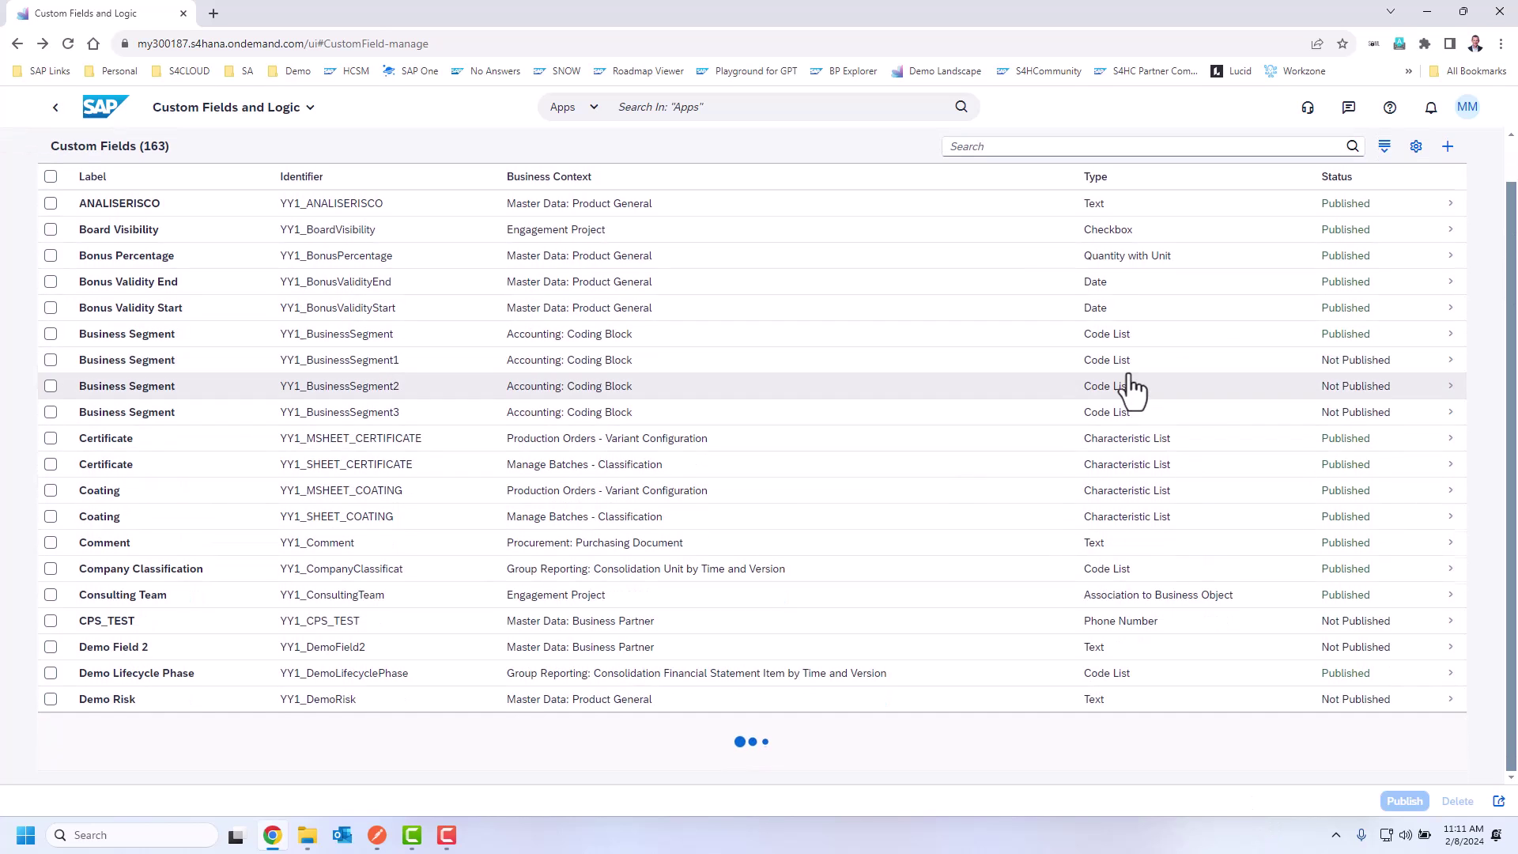
pyautogui.scroll(1, 1034, 475)
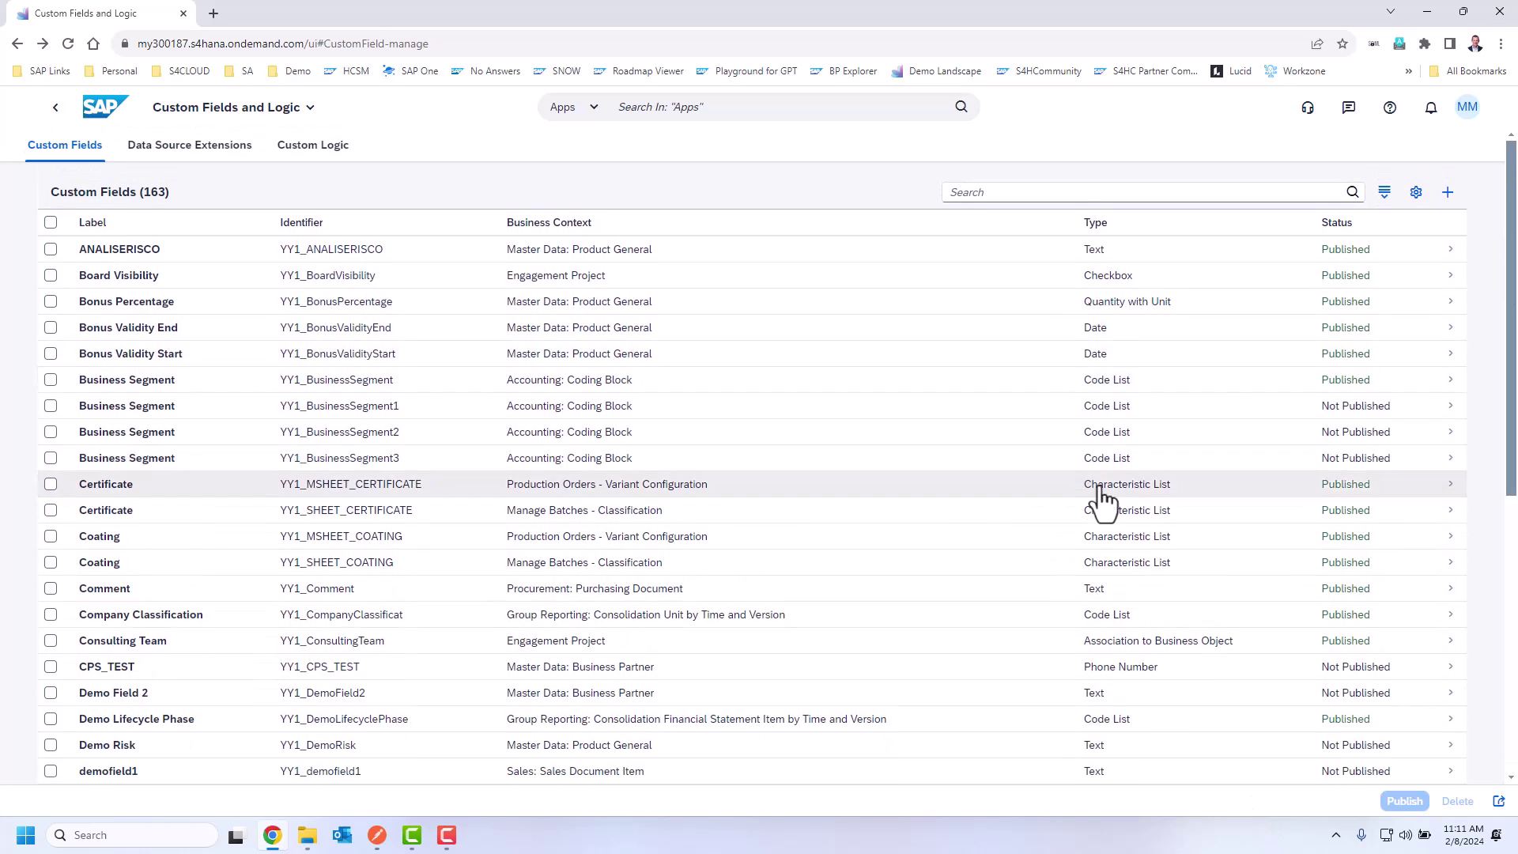
# Filter the Custom Fields list by 'camp' to confirm it is Published, then return to the launchpad home.
pyautogui.press('F10')
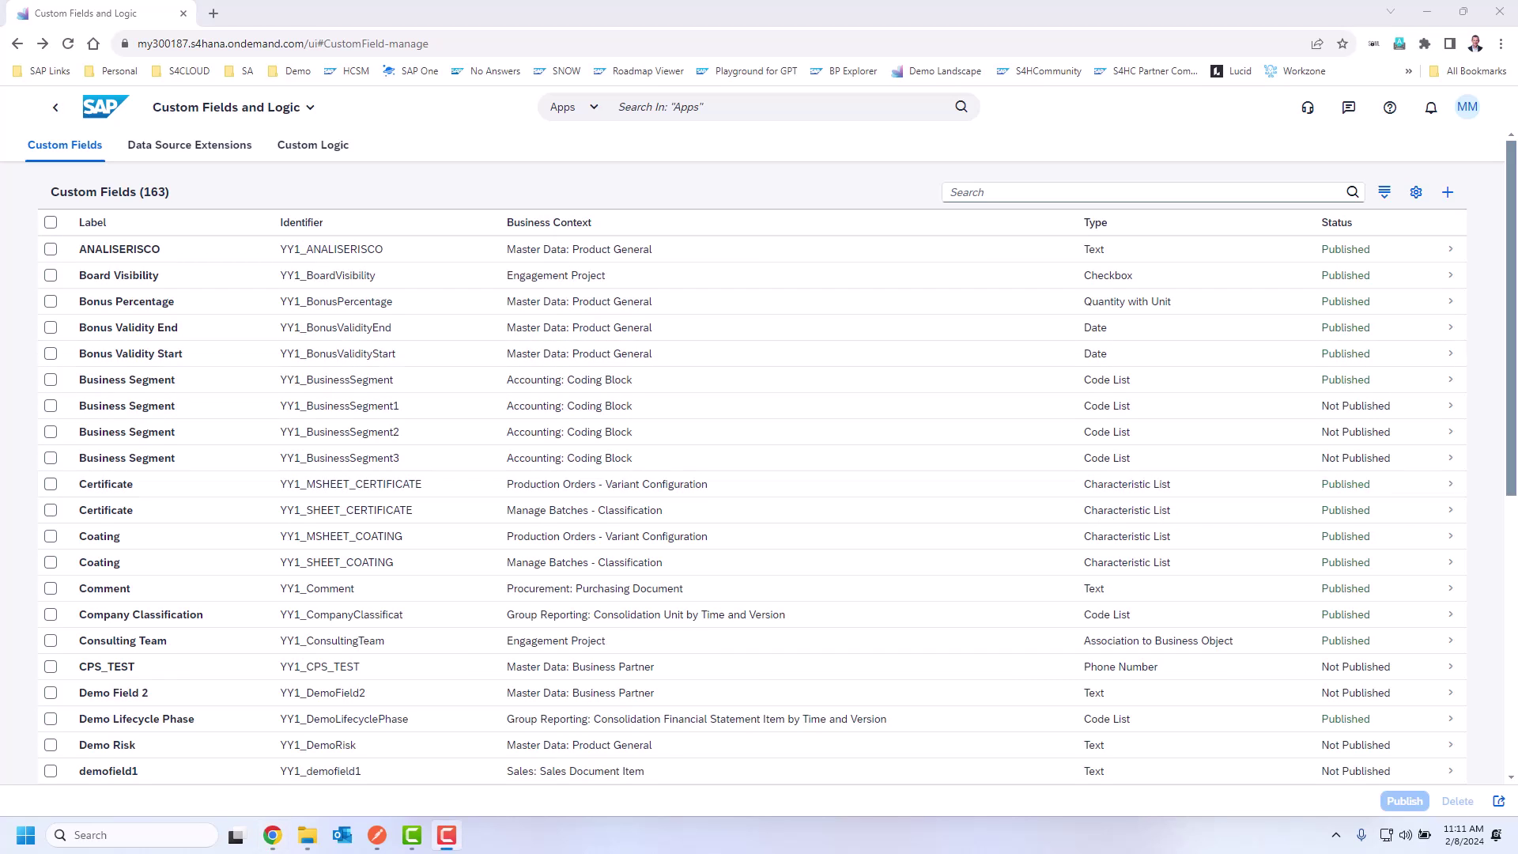
pyautogui.click(1043, 192)
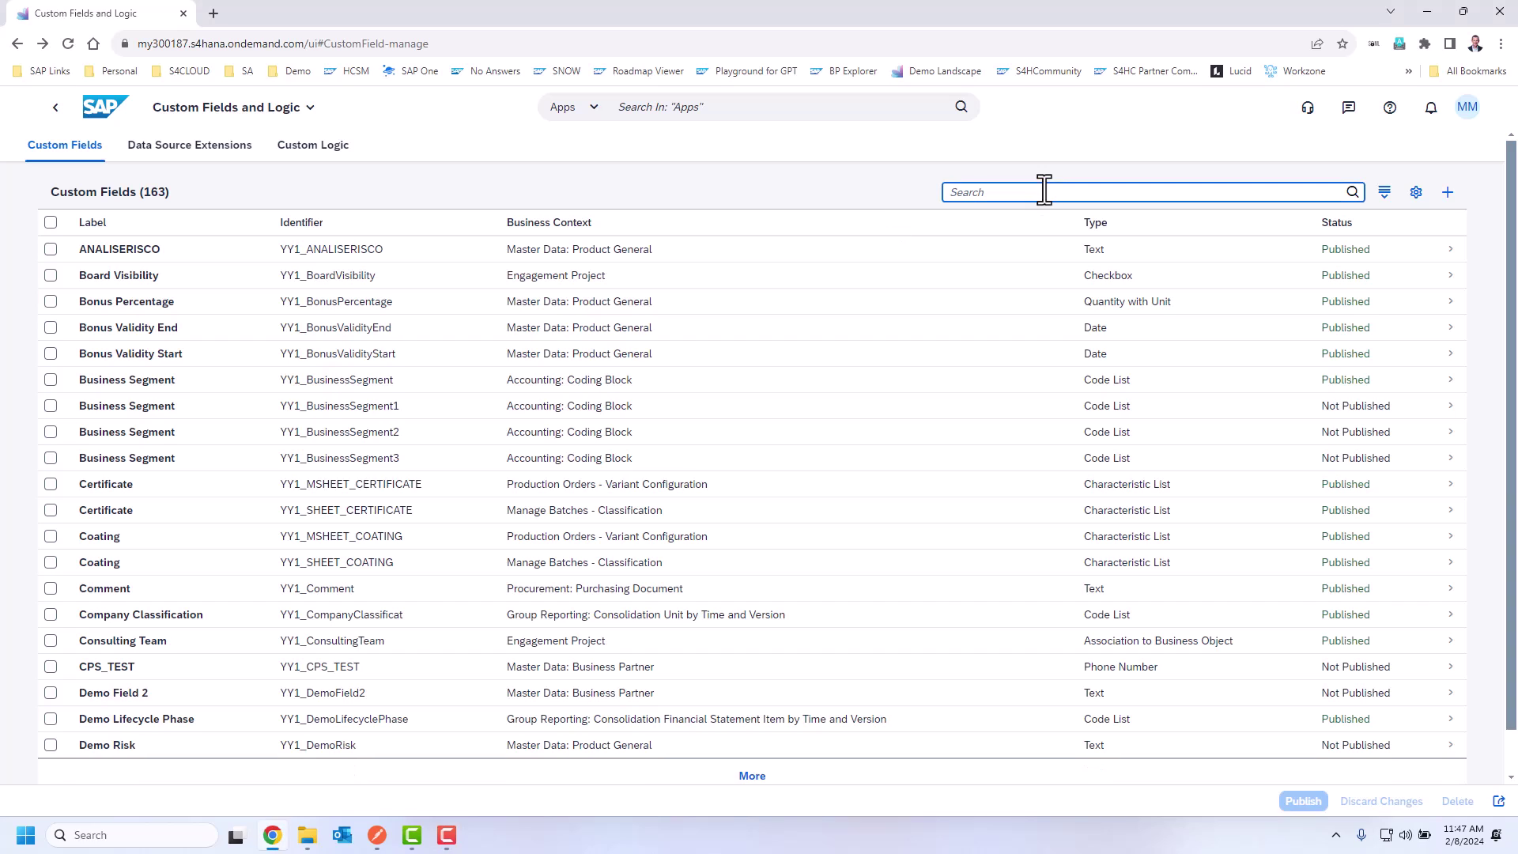
pyautogui.write('camp')
pyautogui.press('Return')
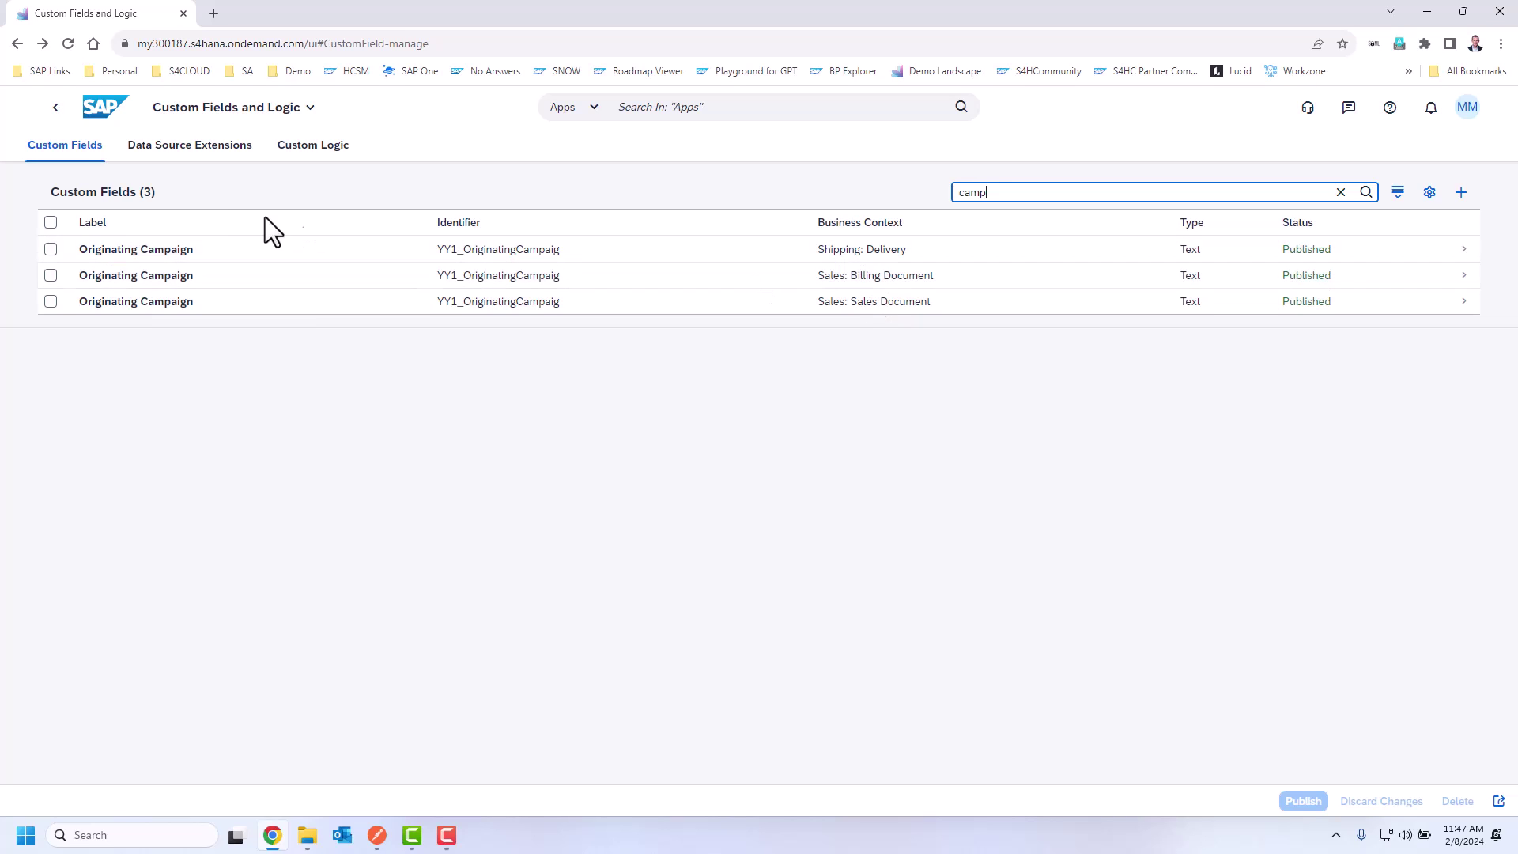
pyautogui.click(103, 119)
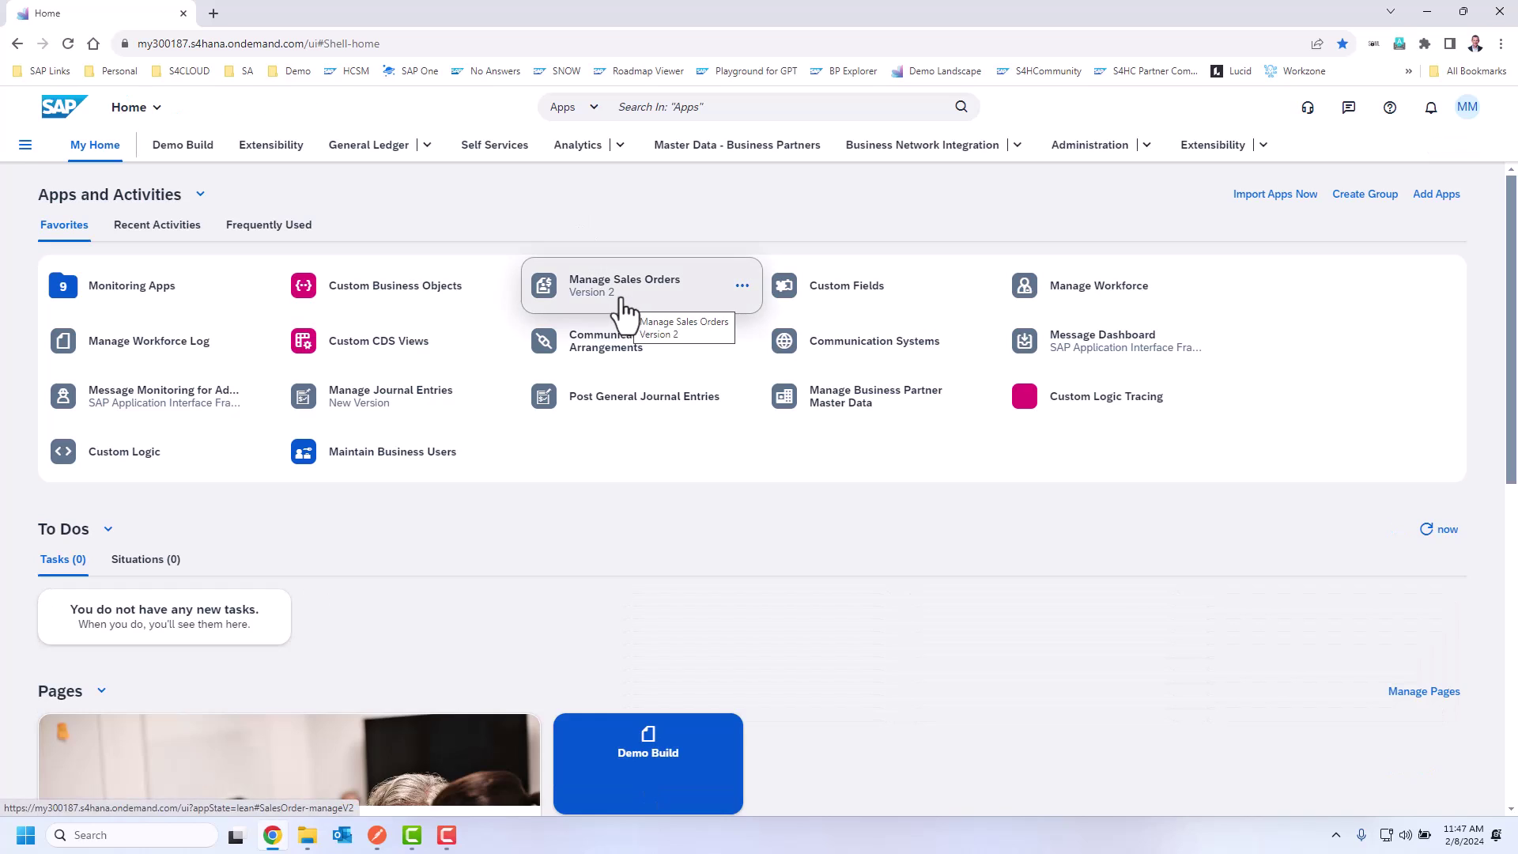
# Open Manage Sales Orders, load the order list, and open sales order 389620.
pyautogui.click(621, 306)
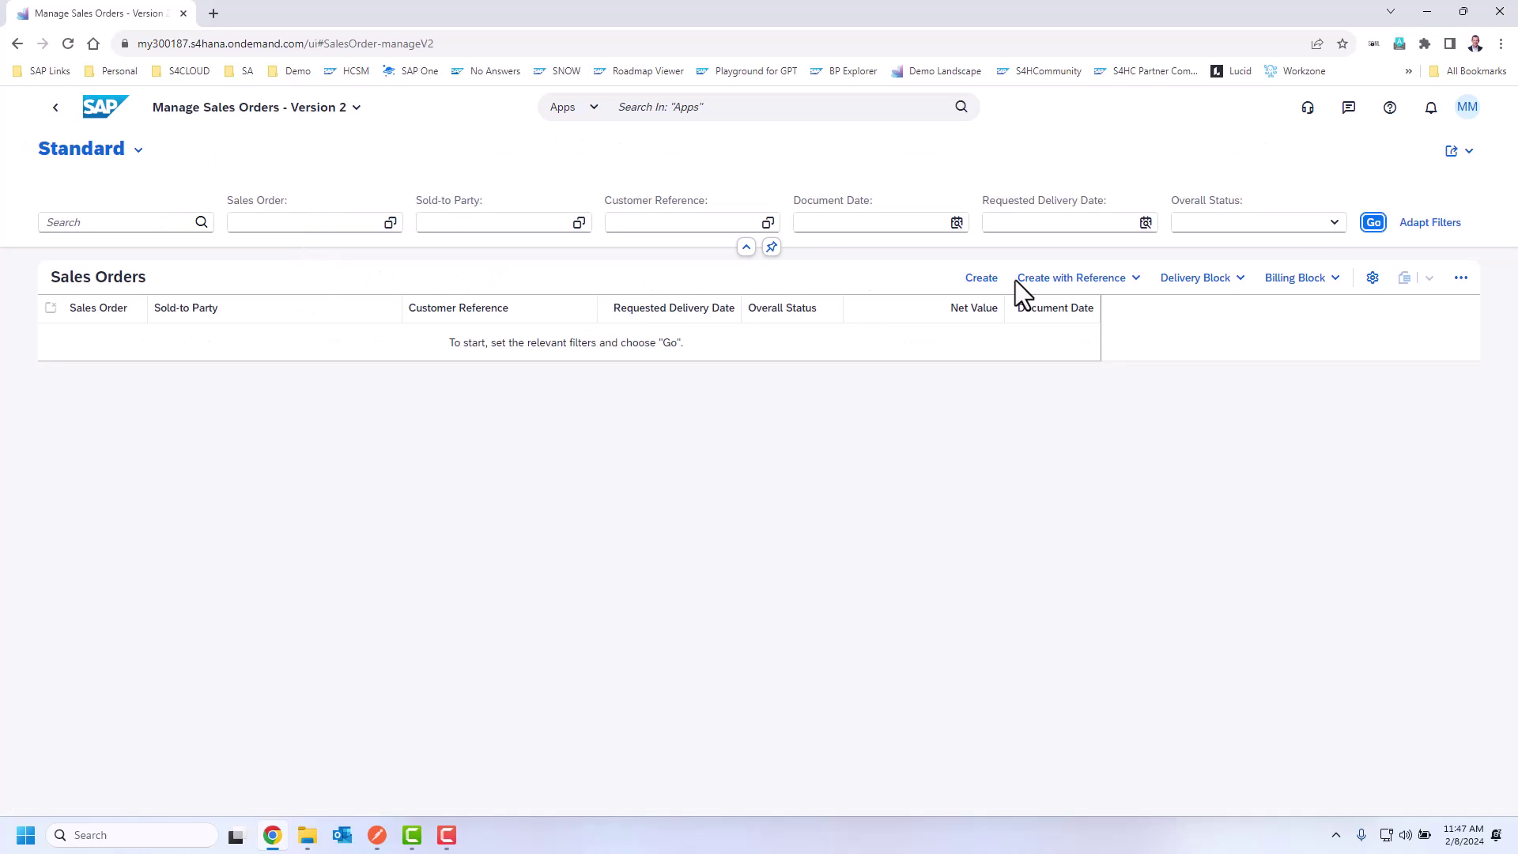
pyautogui.click(1372, 224)
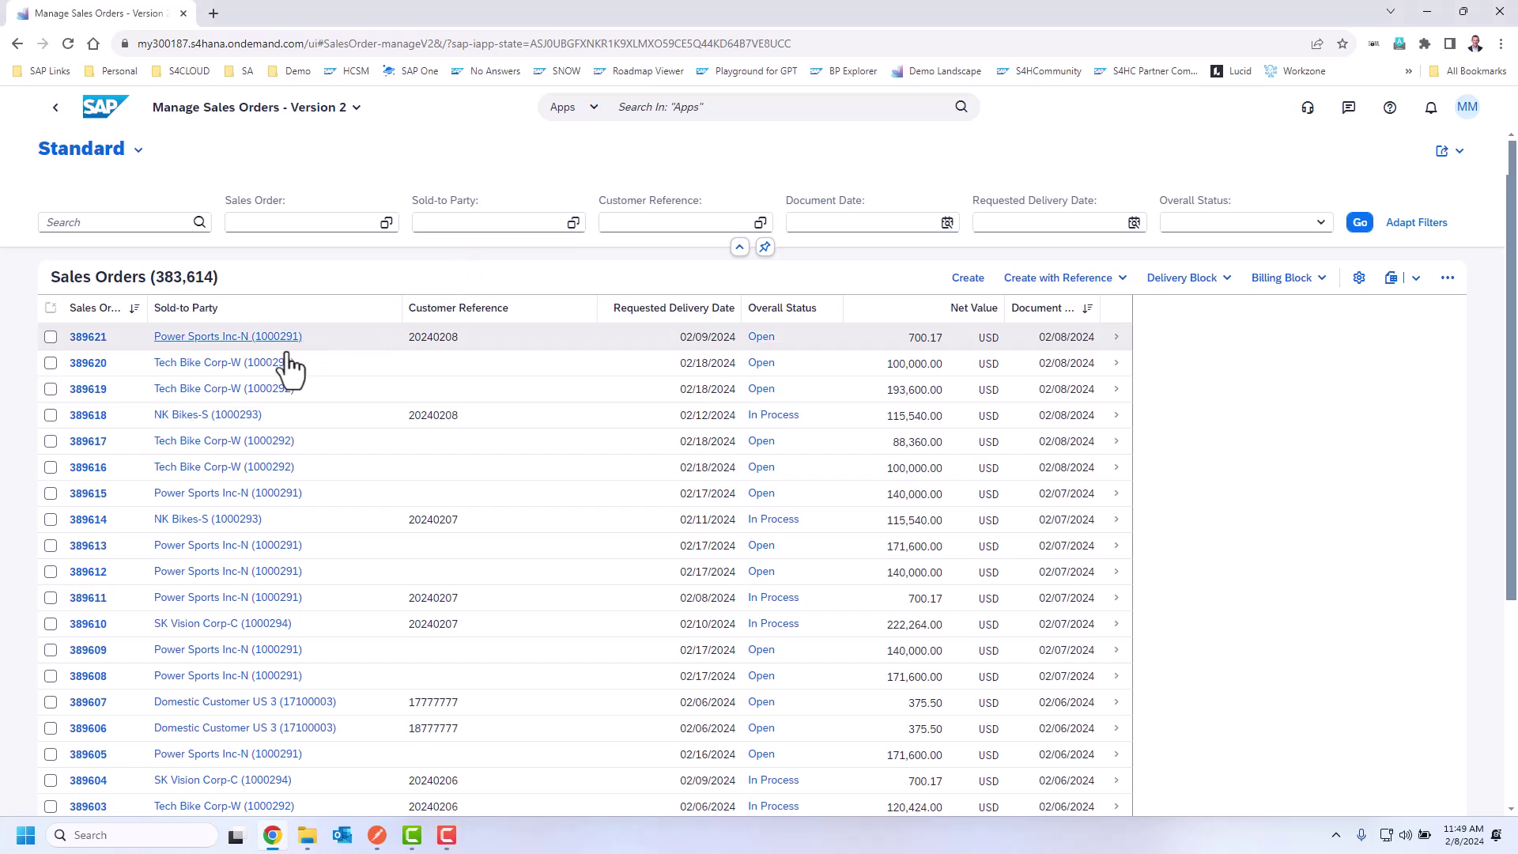
pyautogui.click(136, 366)
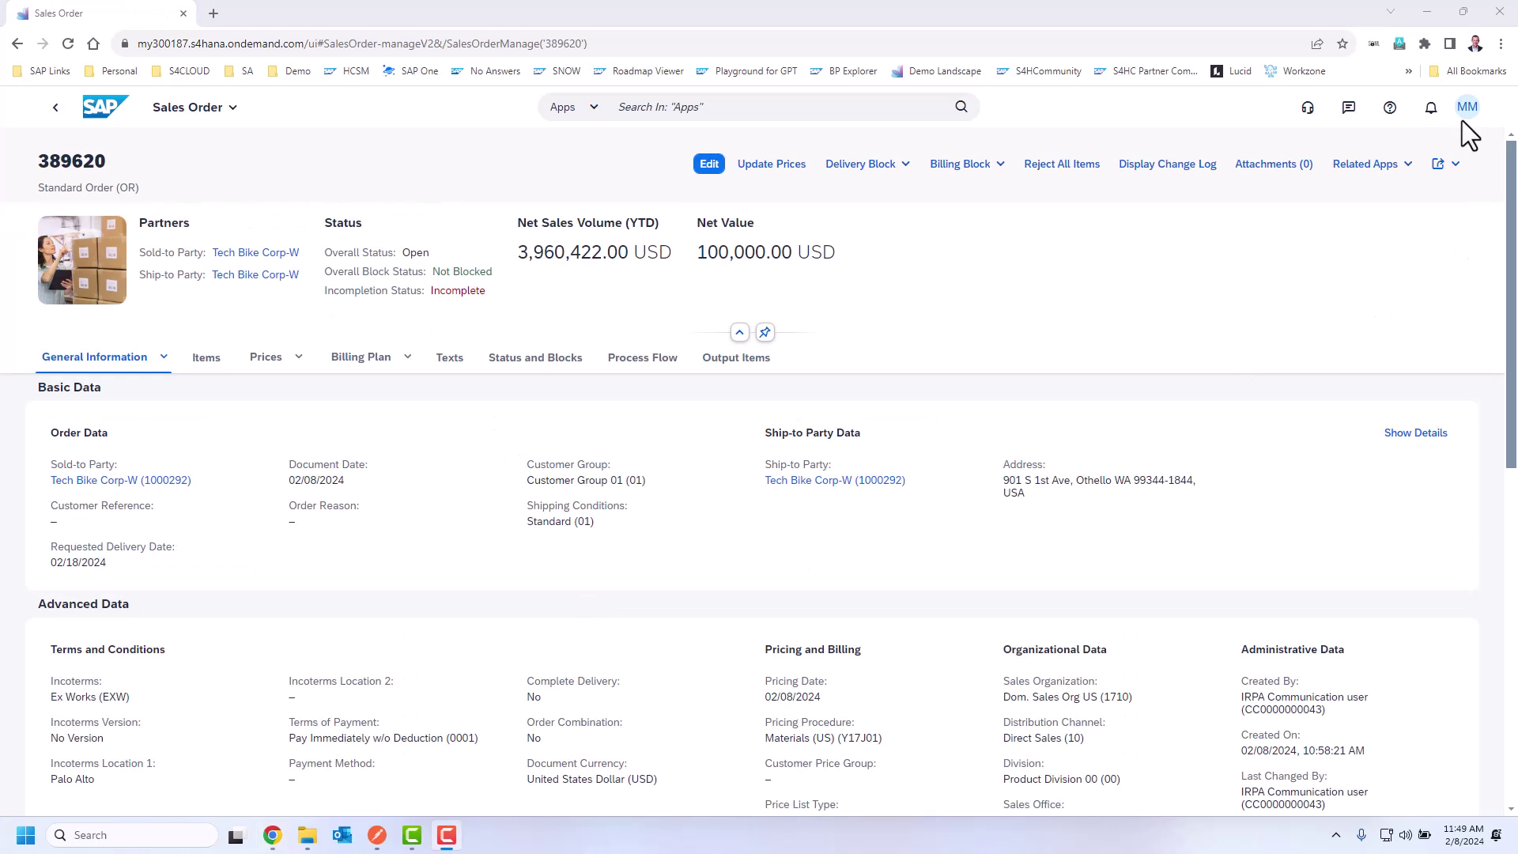
# Switch sales order 389620's page into Adapt UI mode from the user menu.
pyautogui.click(1467, 110)
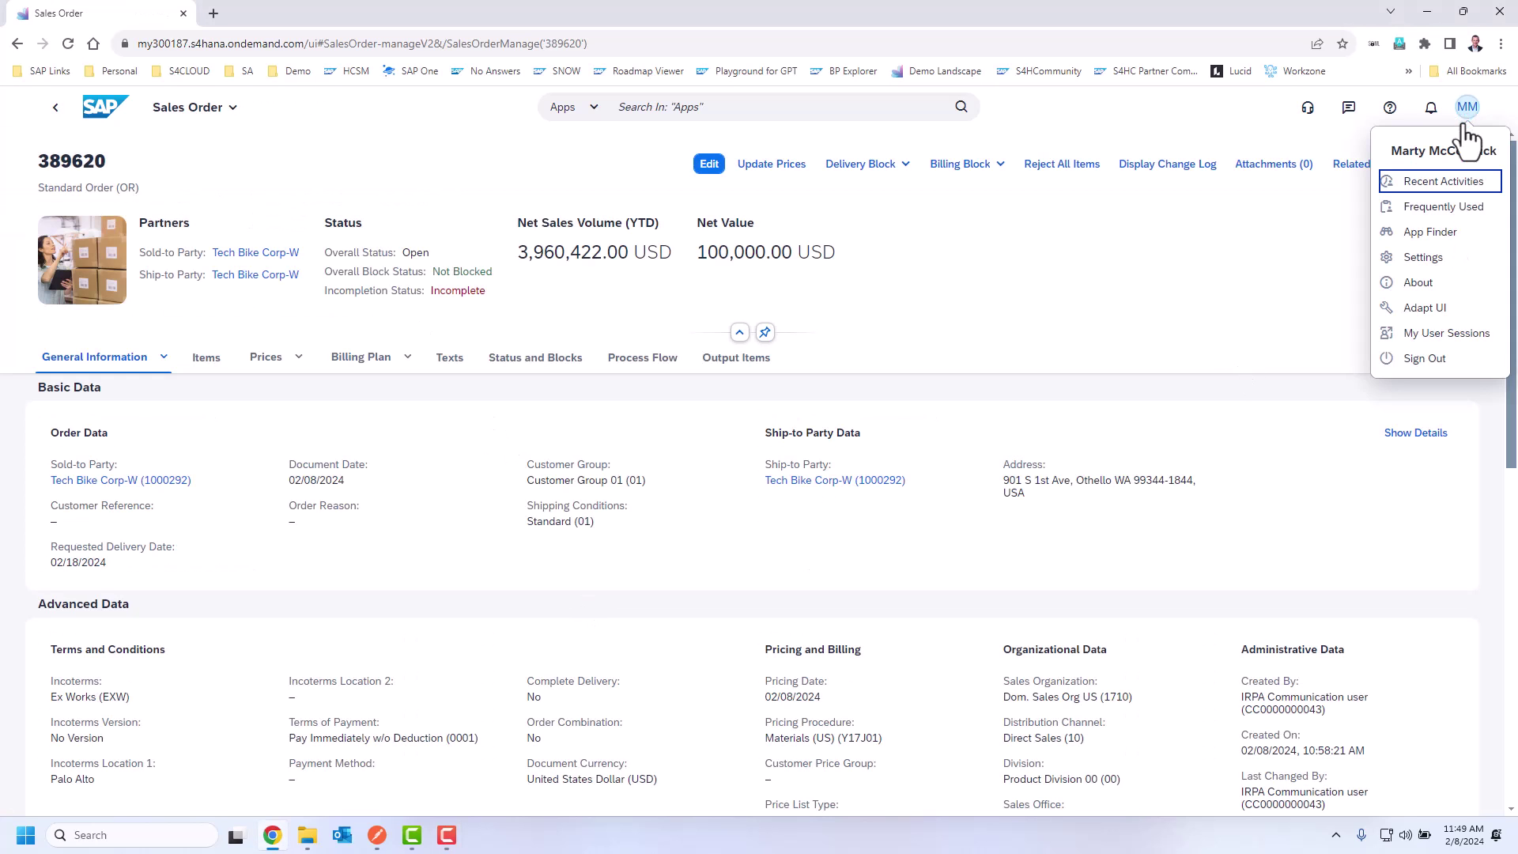
pyautogui.click(1447, 308)
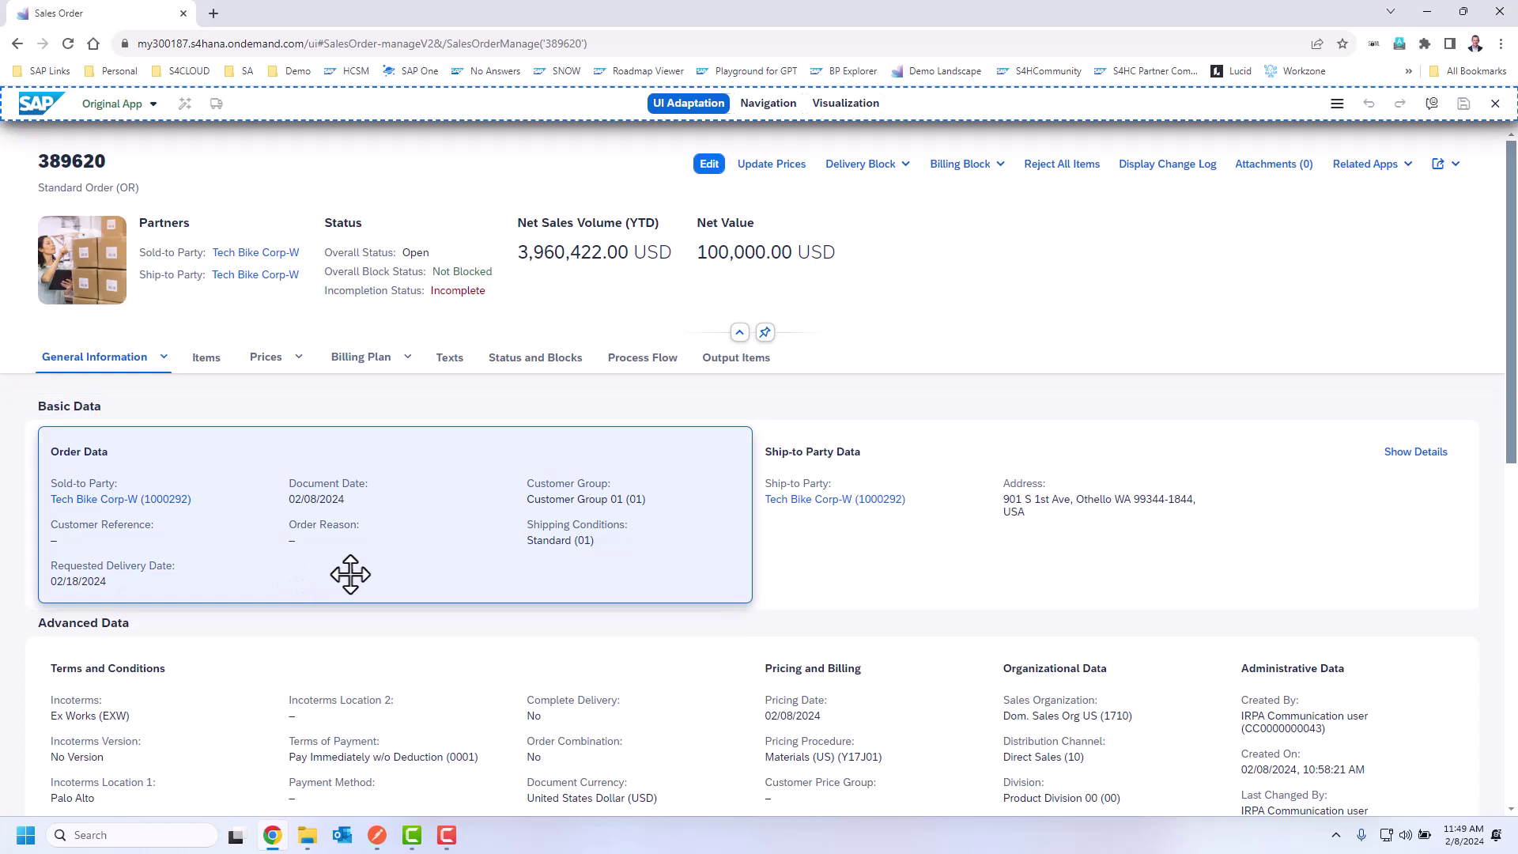
# Add Originating Campaign to the Order Data group via a 'camp' search and place it below Order Reason.
pyautogui.click(323, 552)
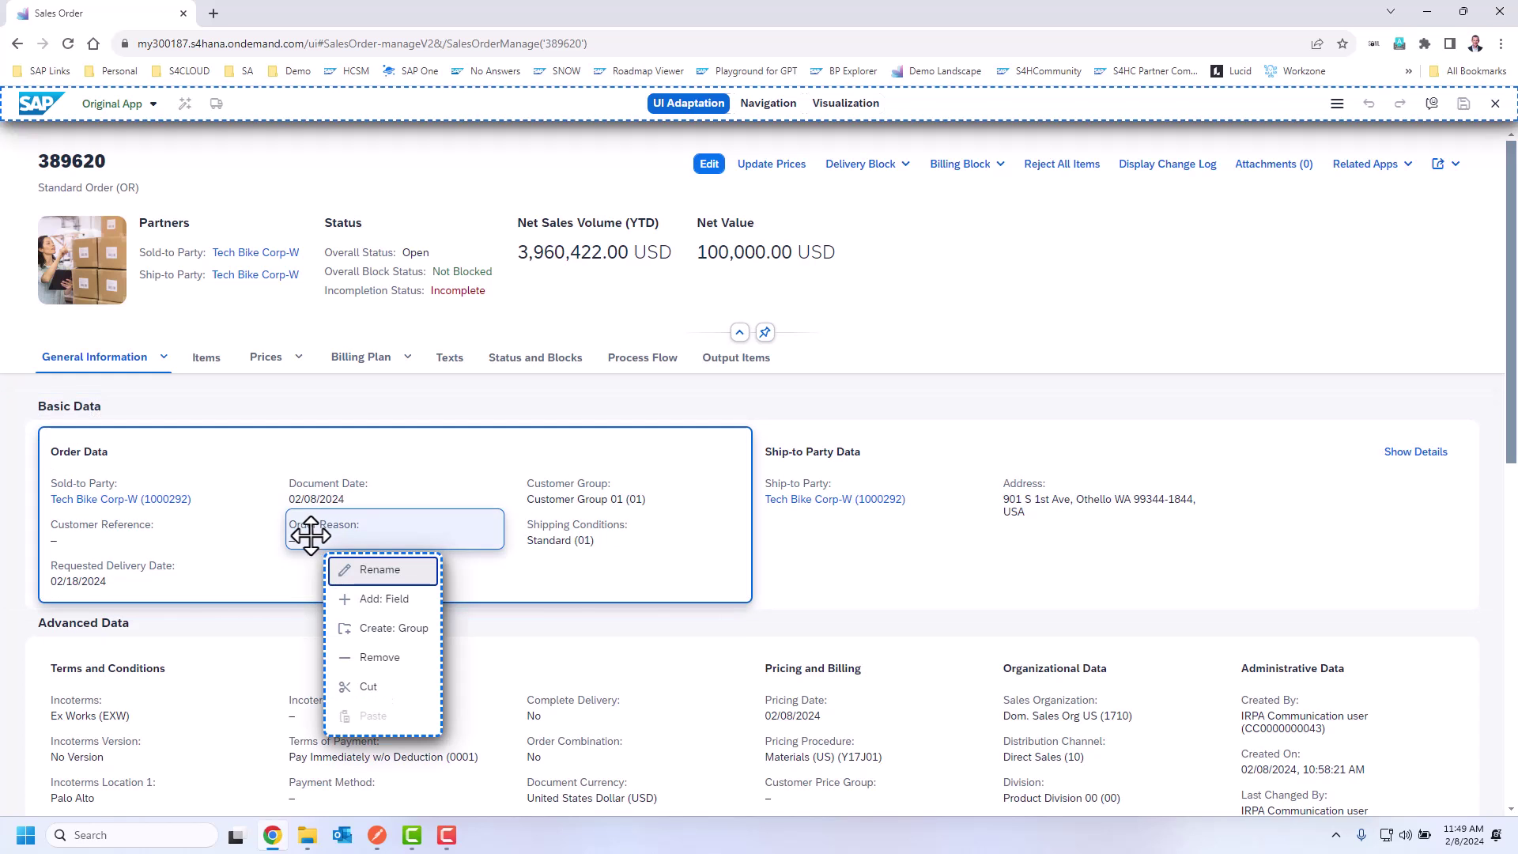
pyautogui.click(378, 602)
pyautogui.write('camp')
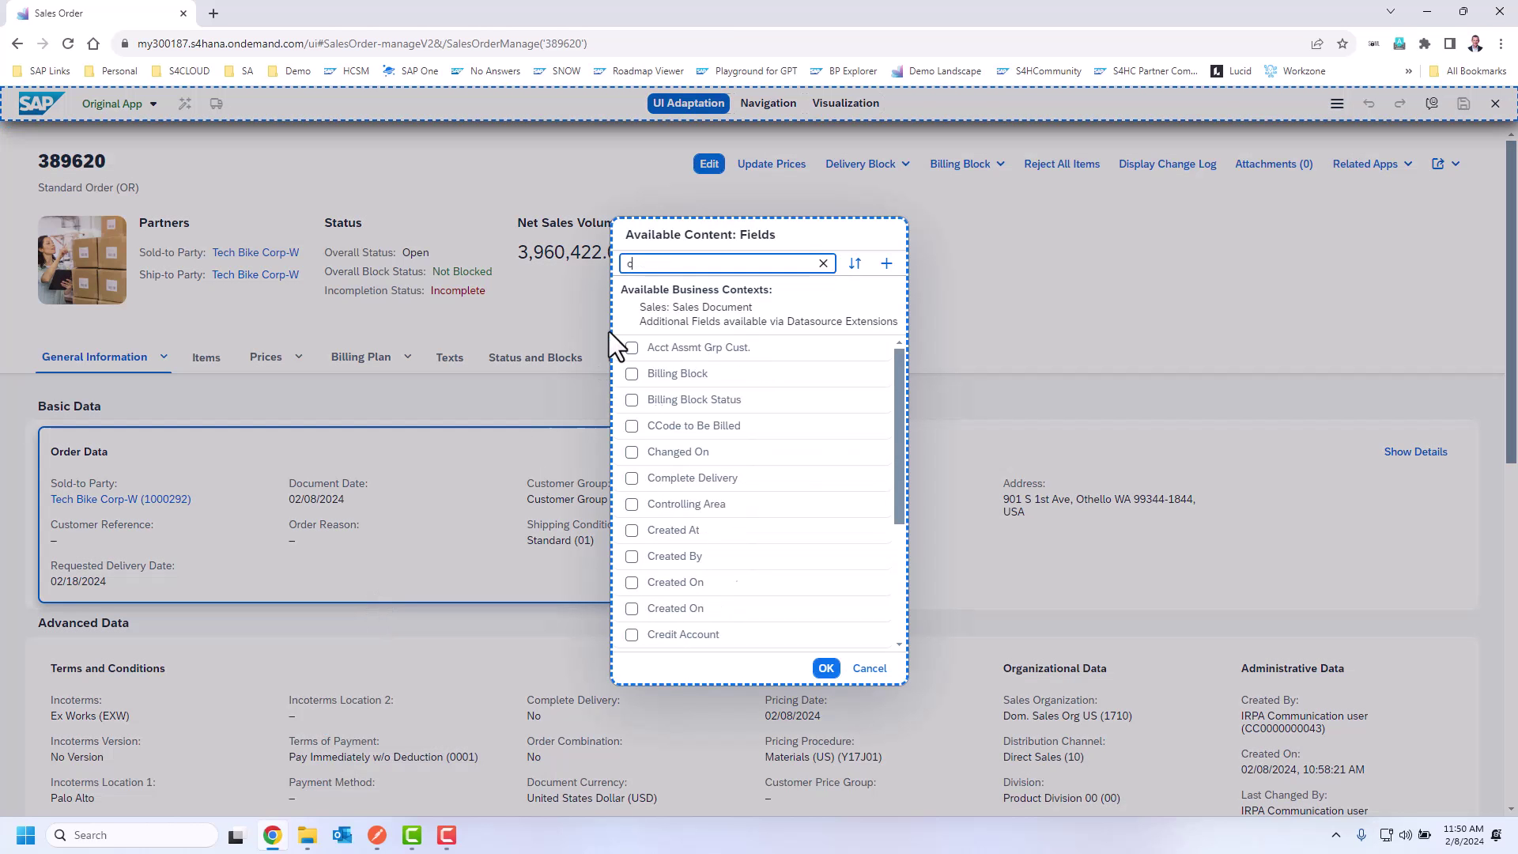
pyautogui.click(630, 348)
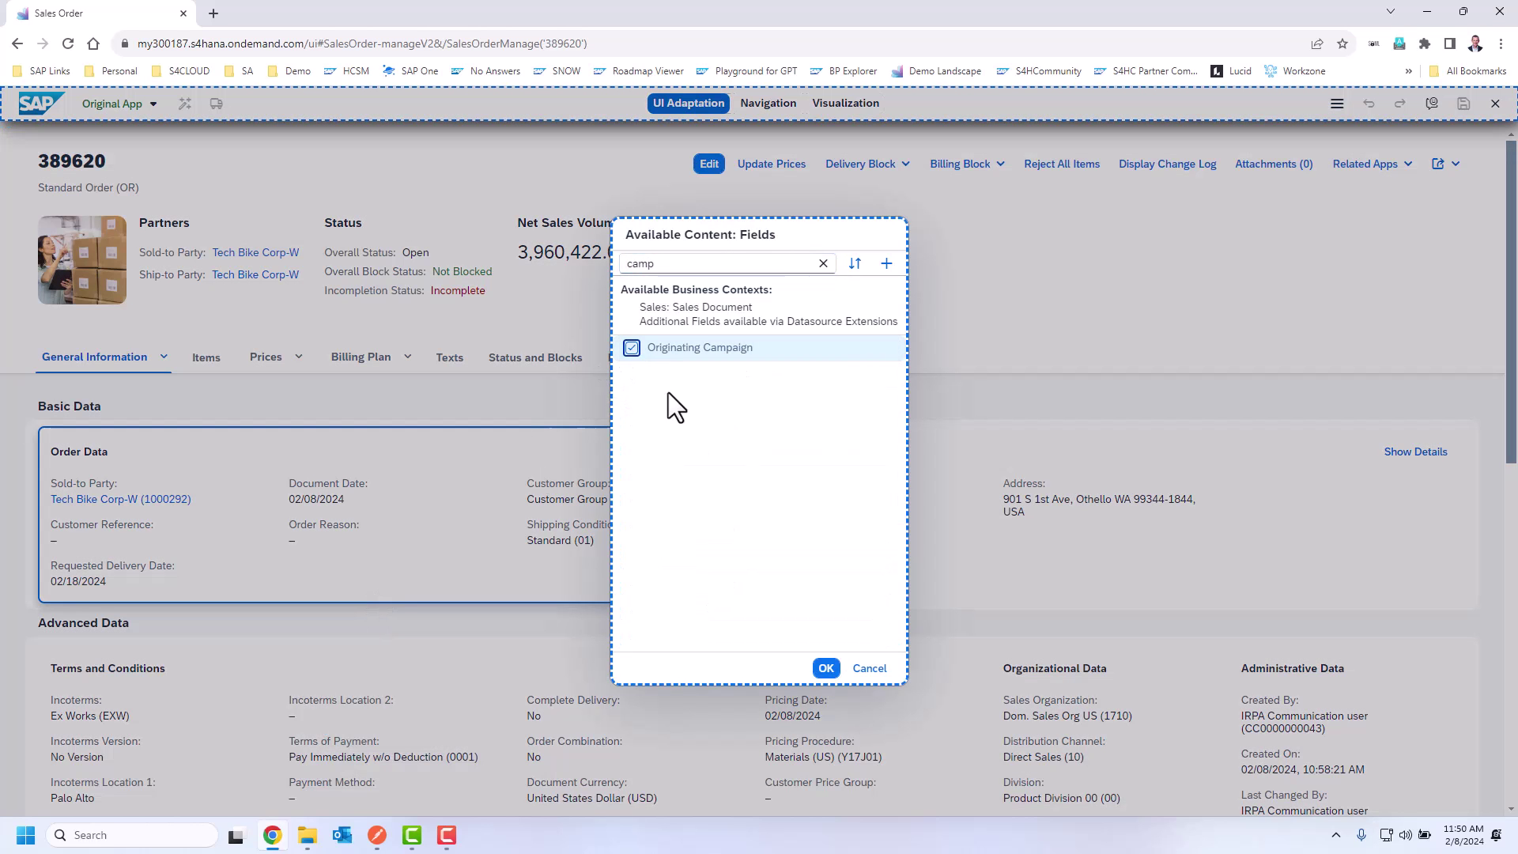
pyautogui.click(826, 669)
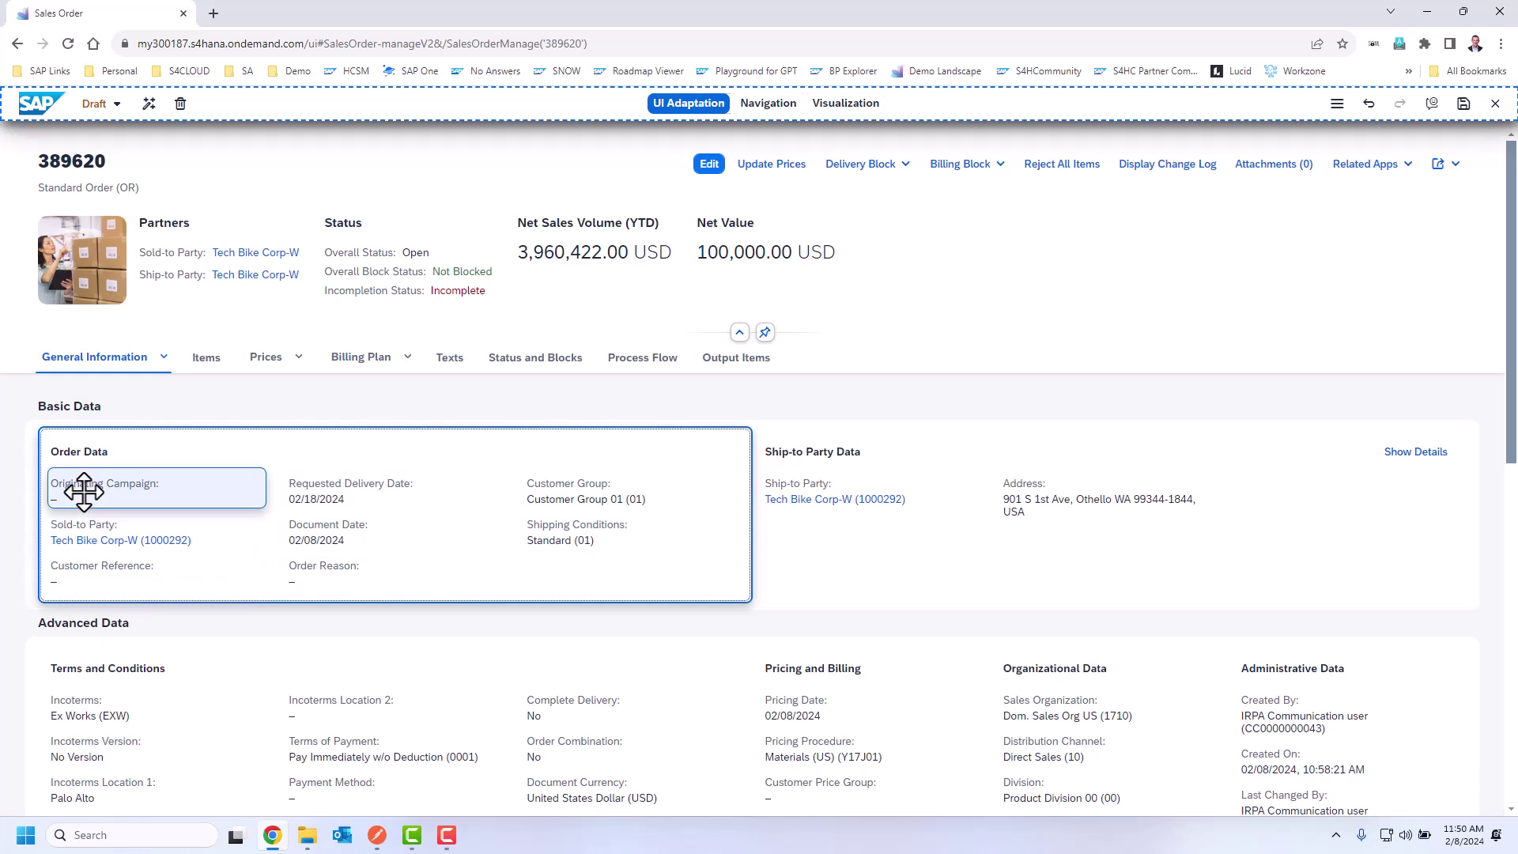
pyautogui.moveTo(74, 491); pyautogui.dragTo(404, 597)
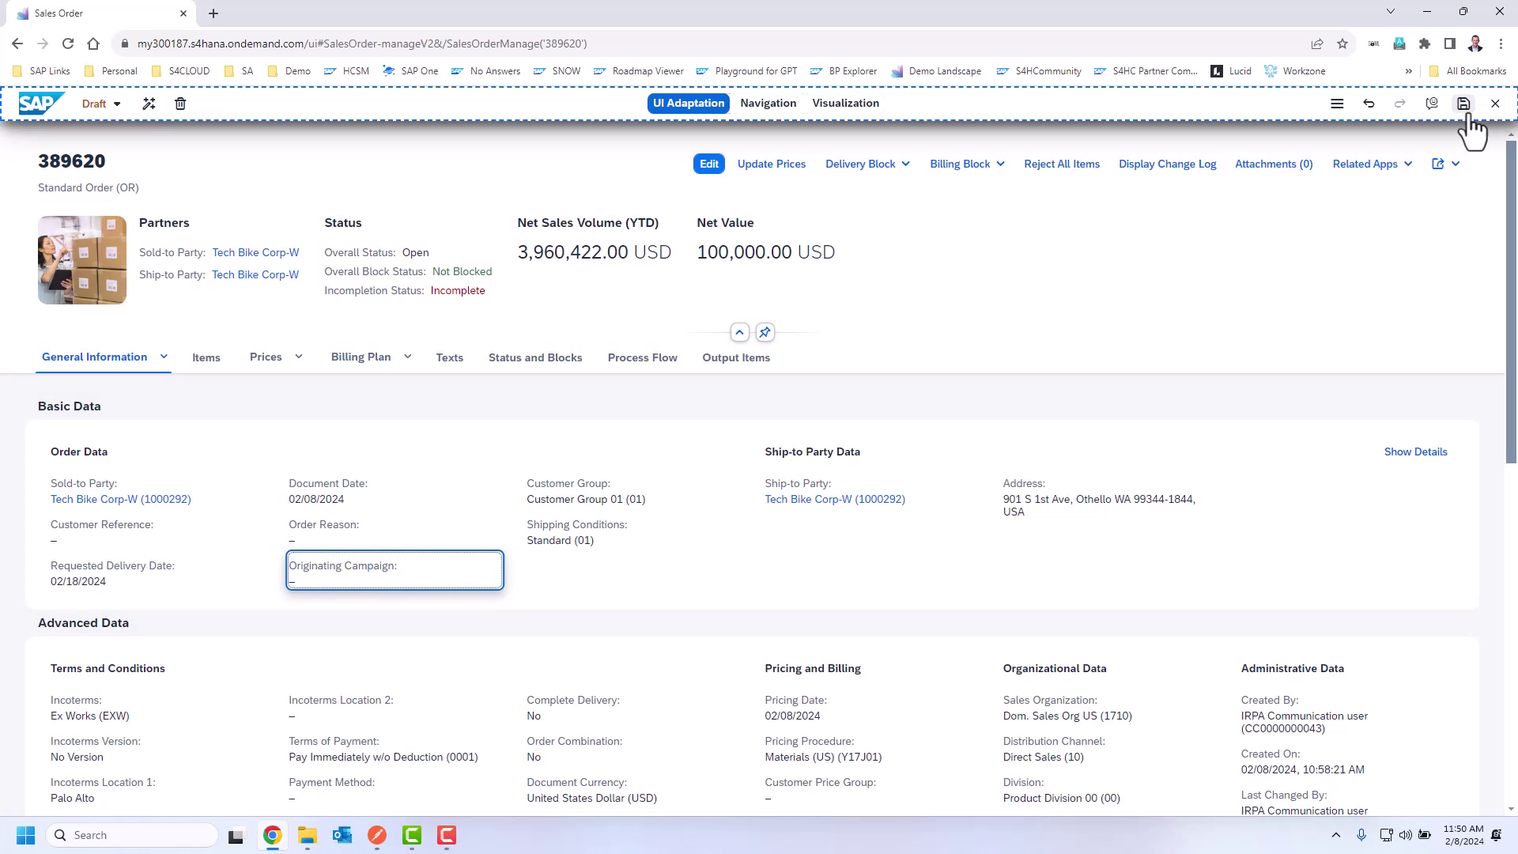
# Save the layout, activate it as version 'OriginatingCampaign', and exit adaptation mode.
pyautogui.click(1464, 108)
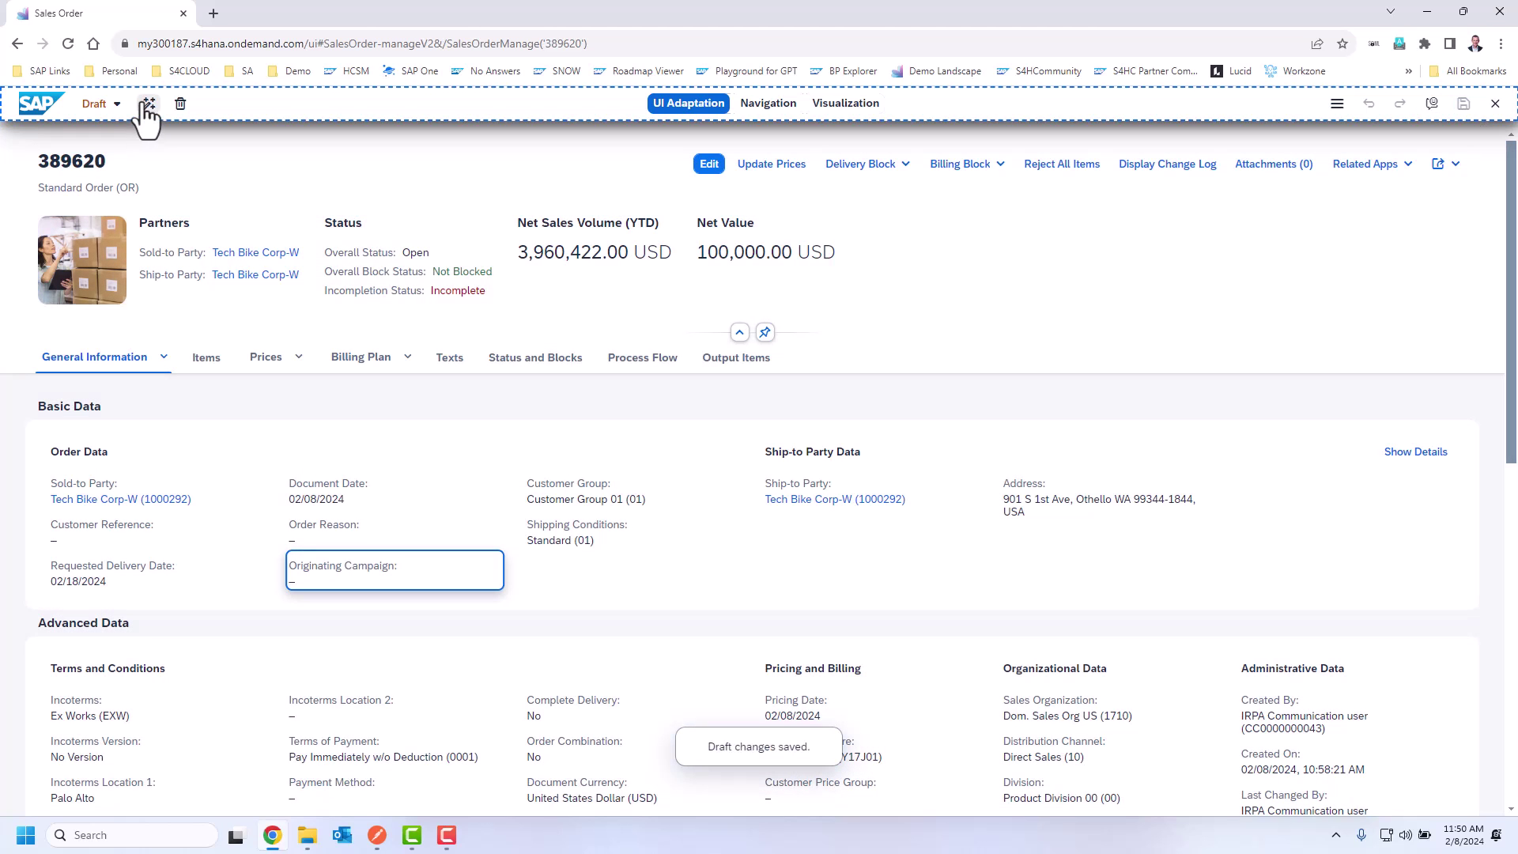
pyautogui.click(147, 106)
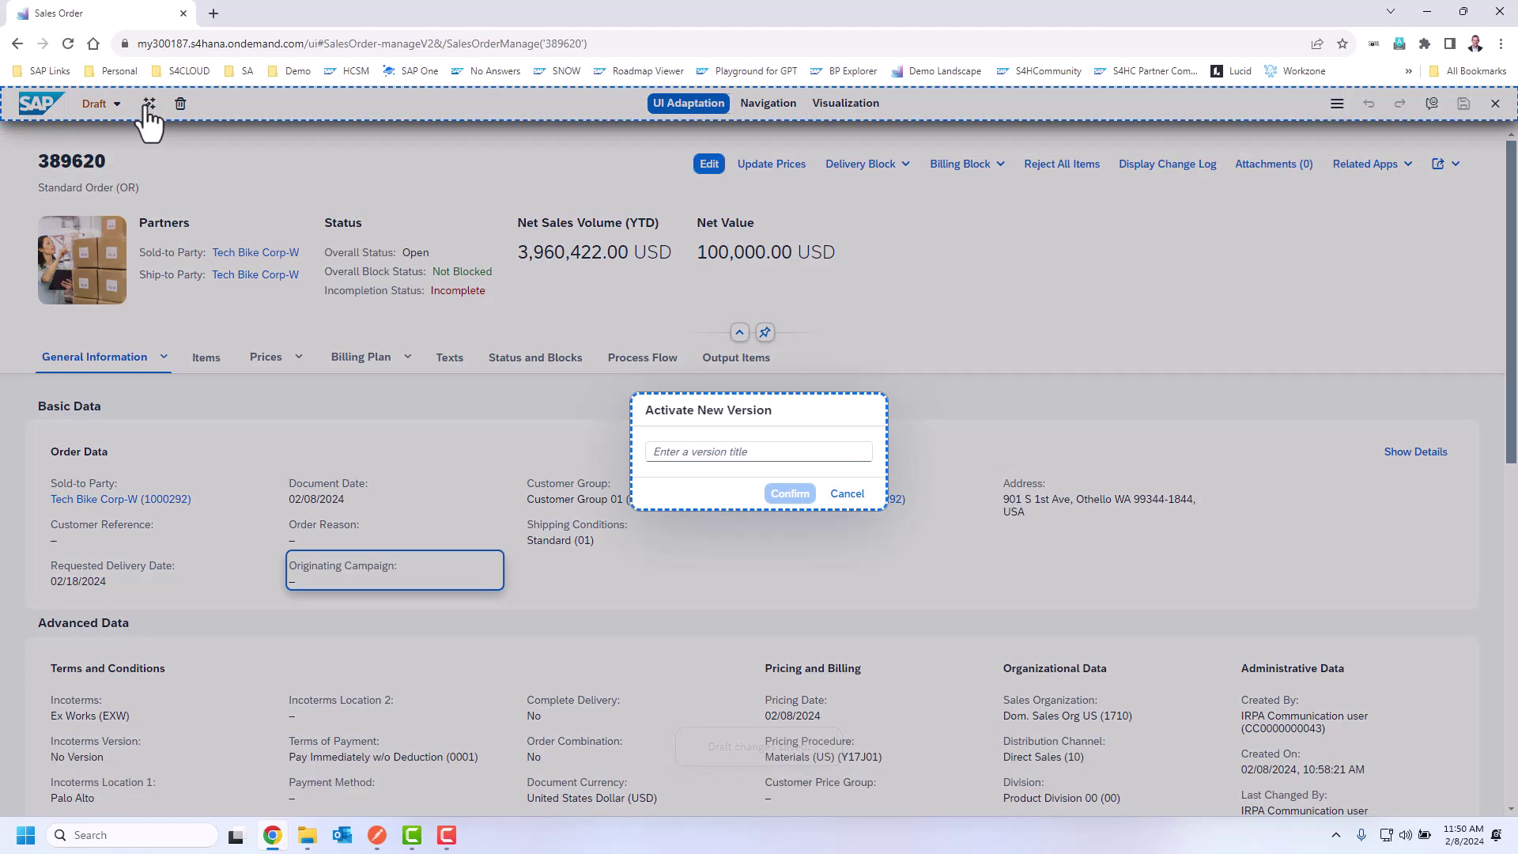
pyautogui.write('OriginatingCampaign')
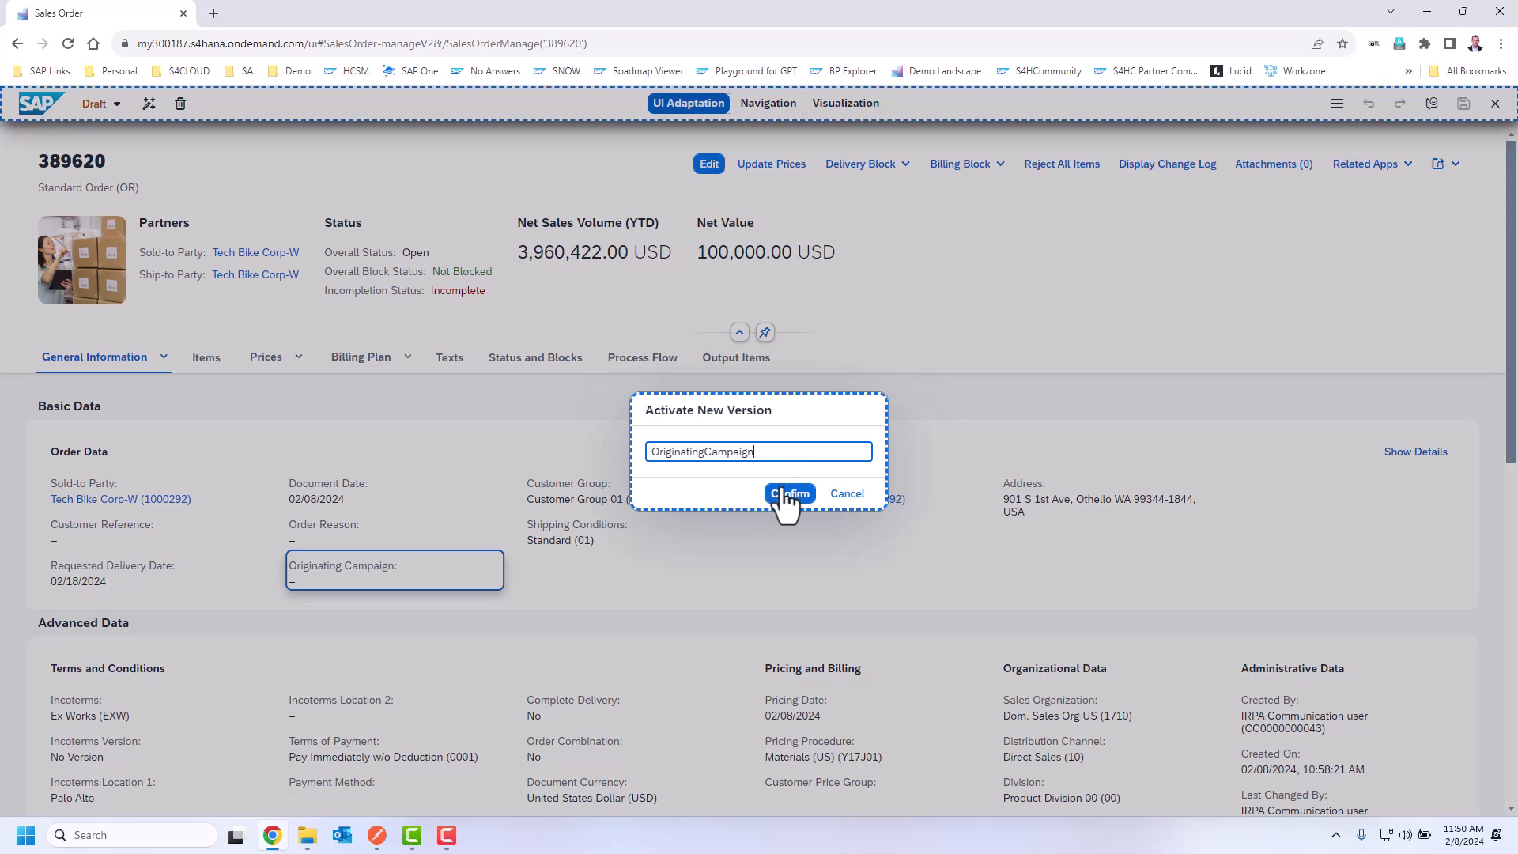
pyautogui.click(783, 495)
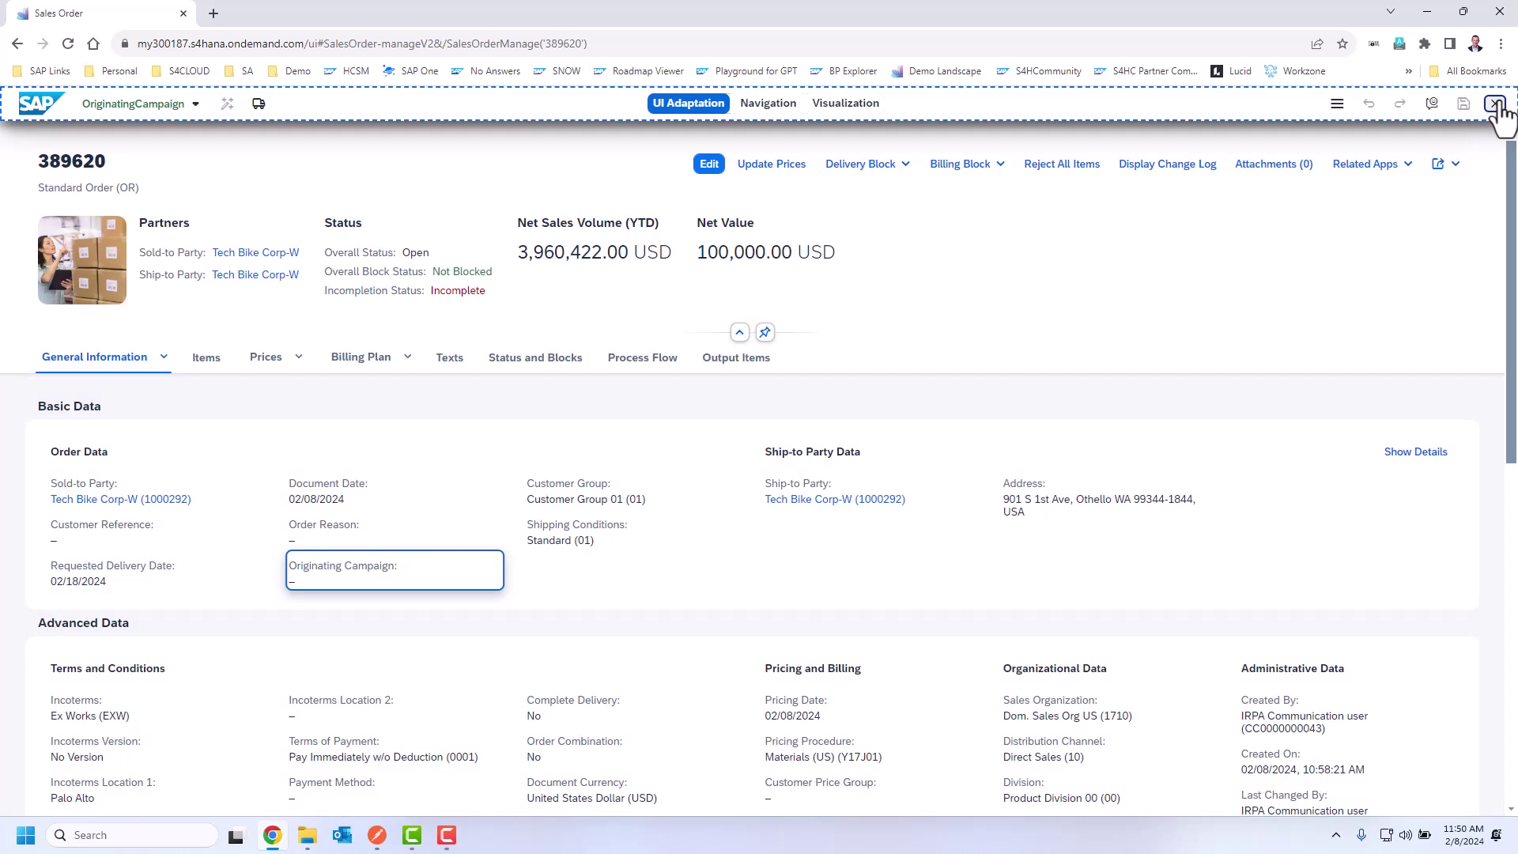
pyautogui.click(1495, 105)
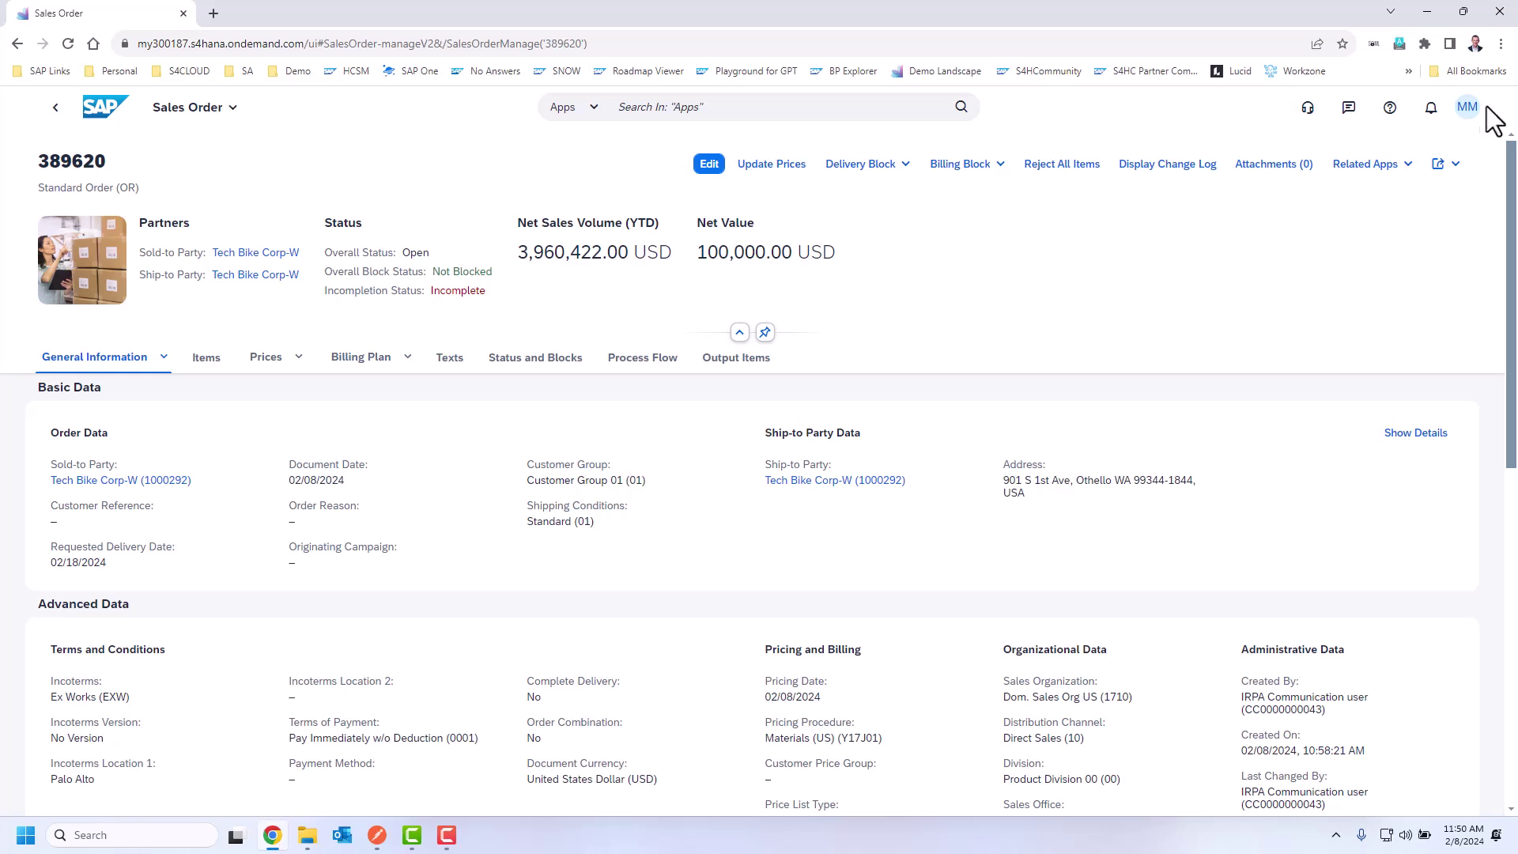
pyautogui.click(663, 43)
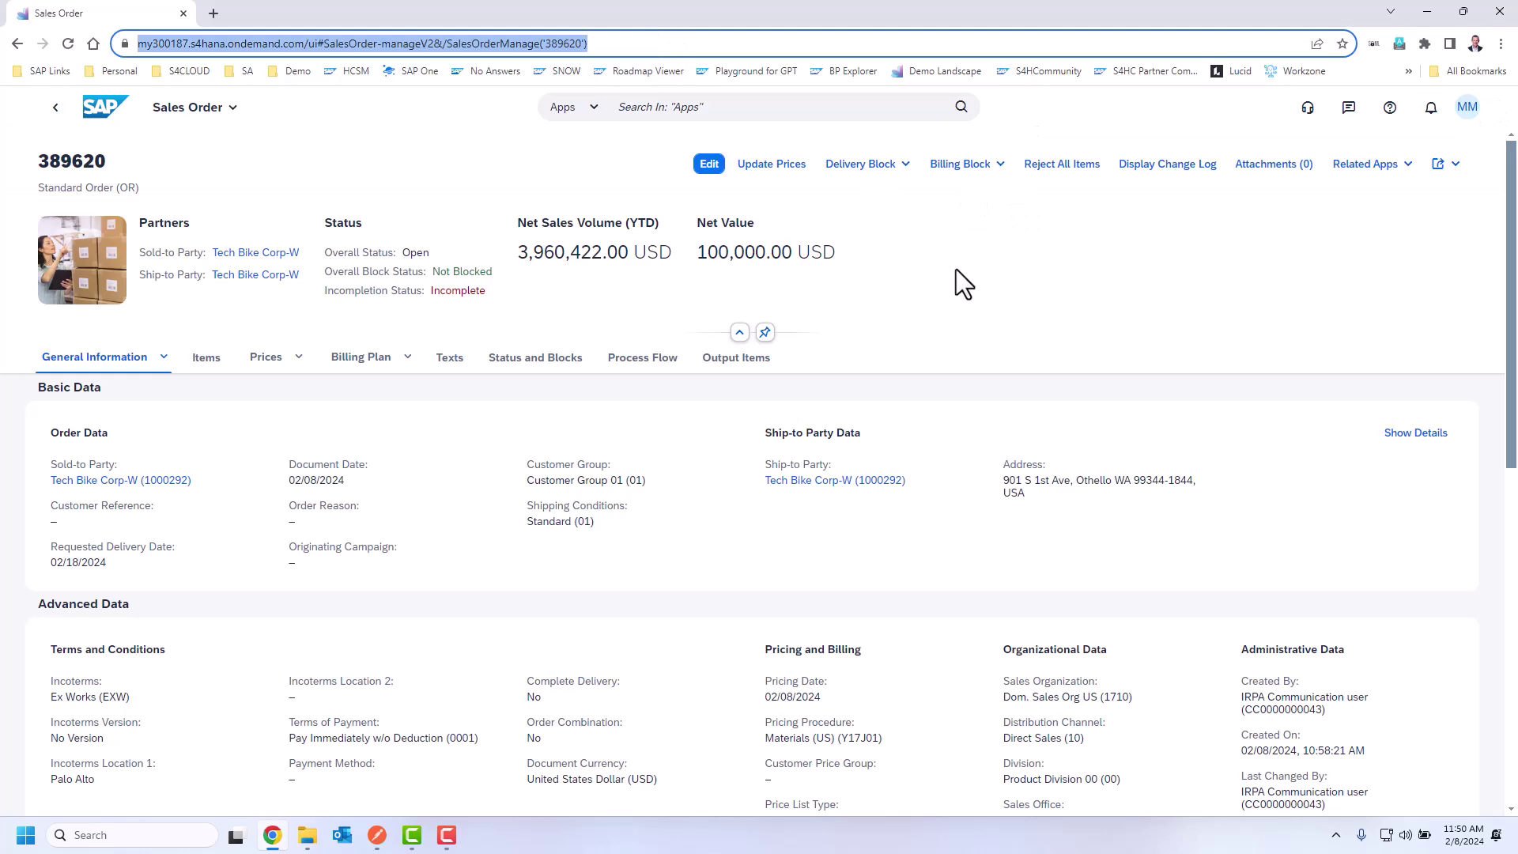
pyautogui.press('Return')
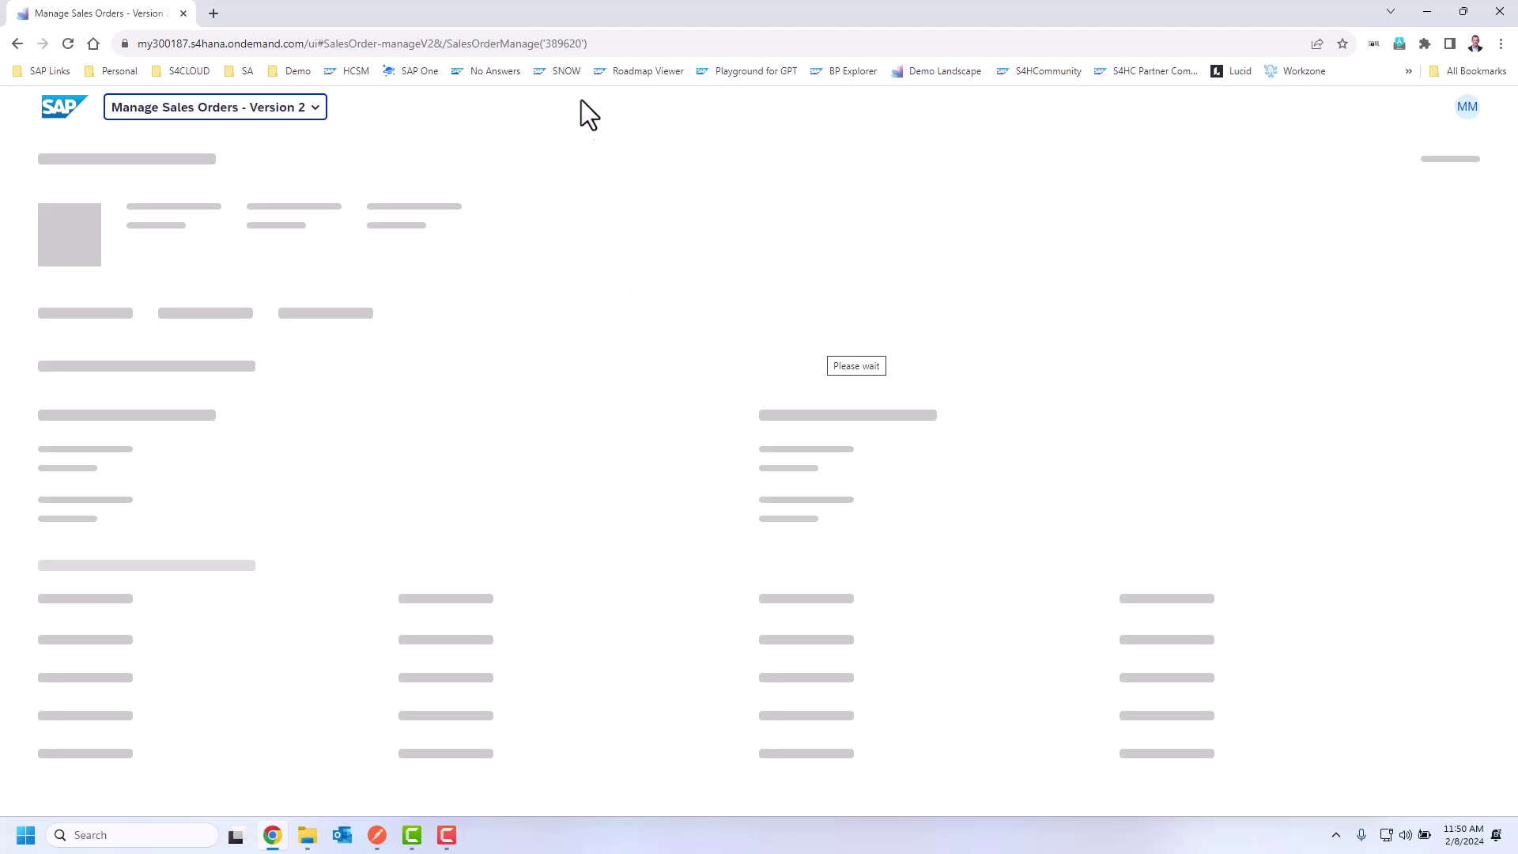
pyautogui.doubleClick(565, 42)
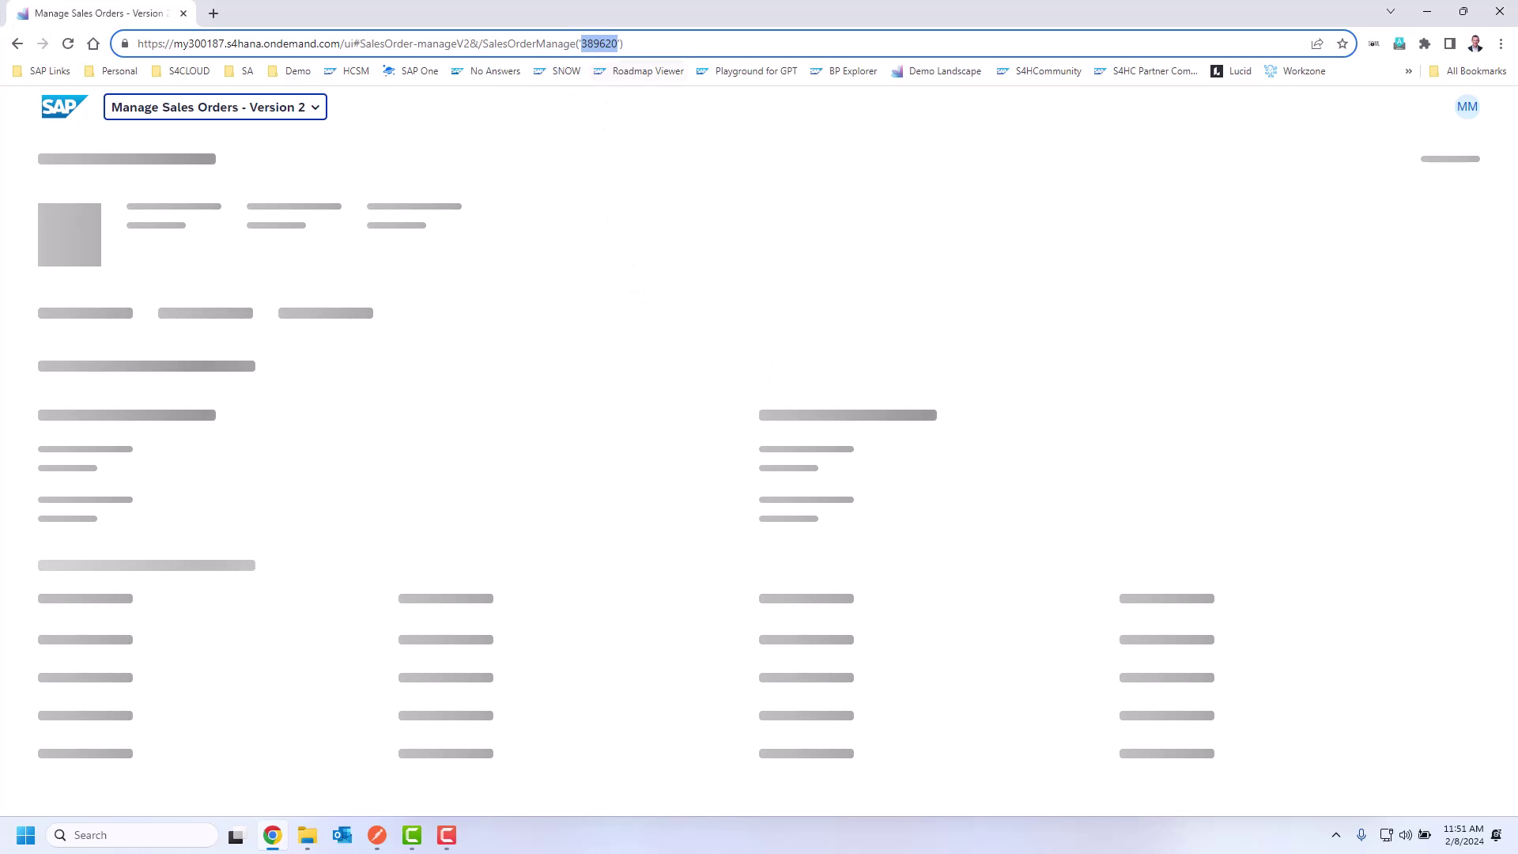
pyautogui.click(404, 532)
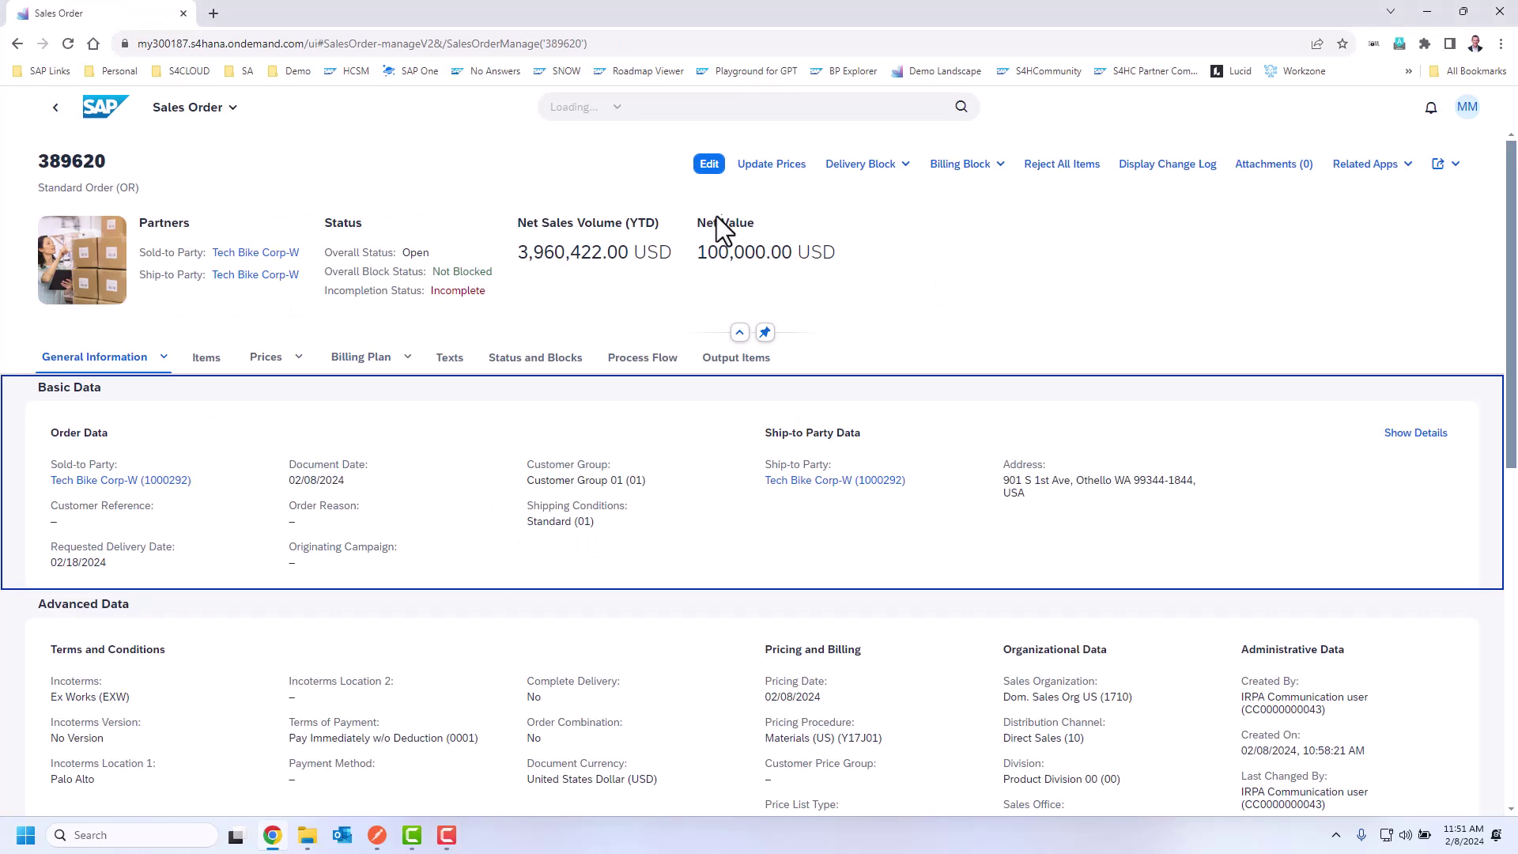
# Set sales order 389620's Originating Campaign to Google and save it despite the incomplete-document warning.
pyautogui.click(710, 166)
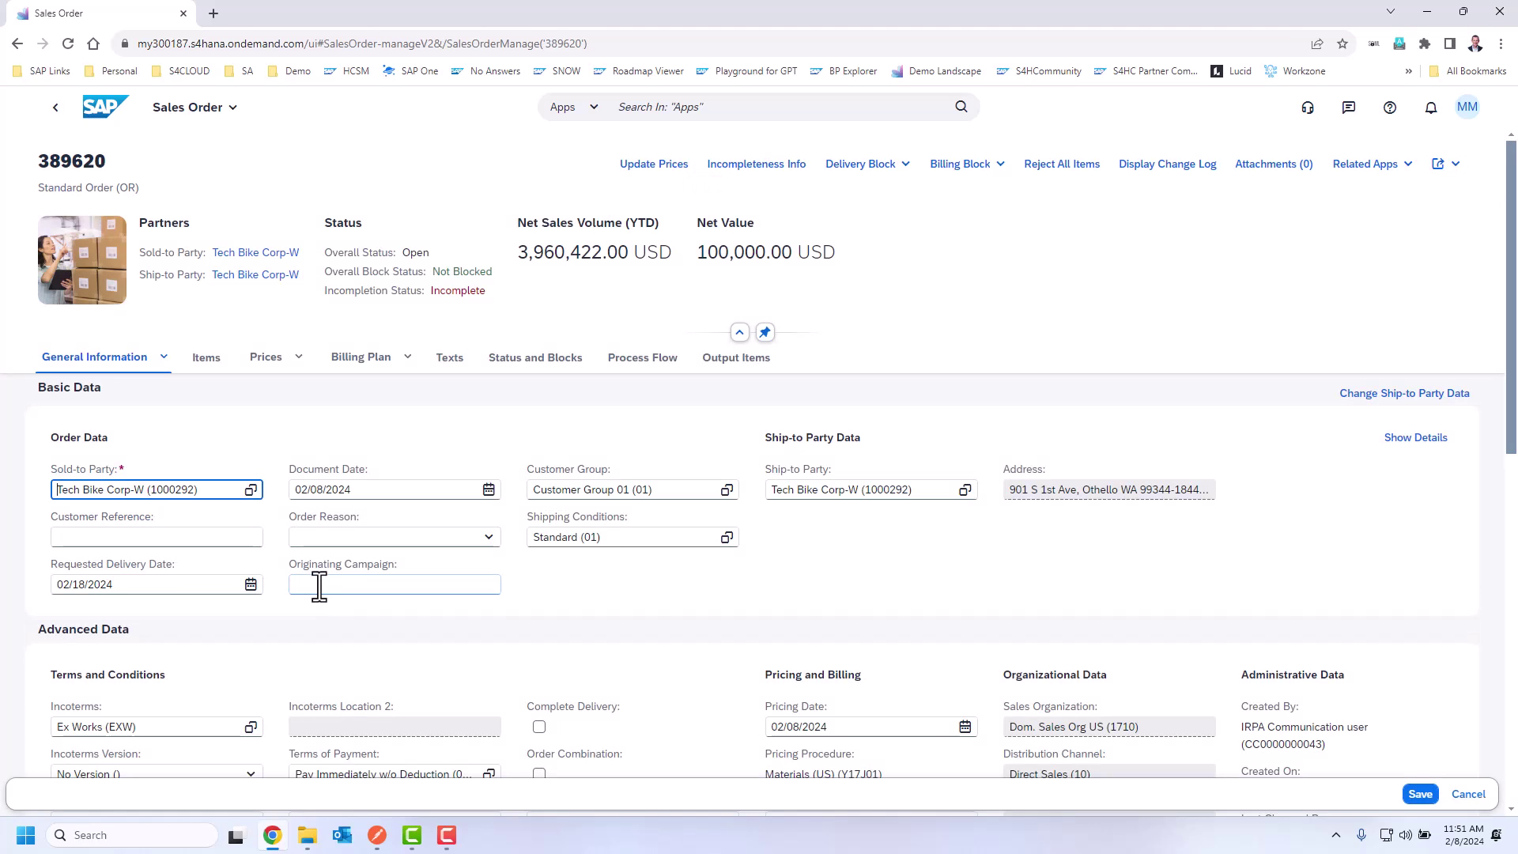
pyautogui.click(319, 585)
pyautogui.write('Gog')
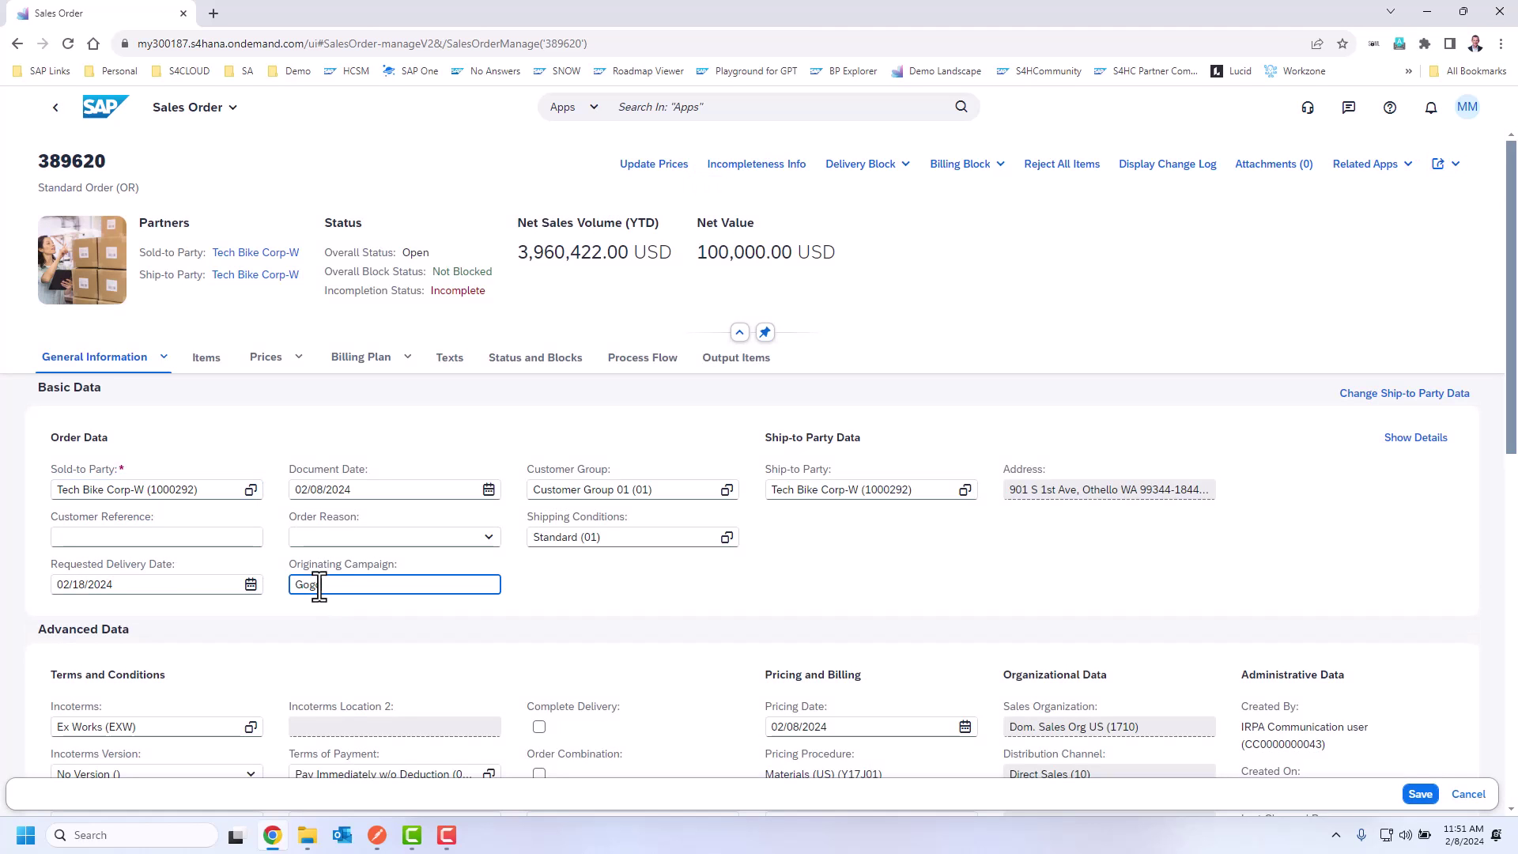
pyautogui.press('BackSpace')
pyautogui.write('ogle')
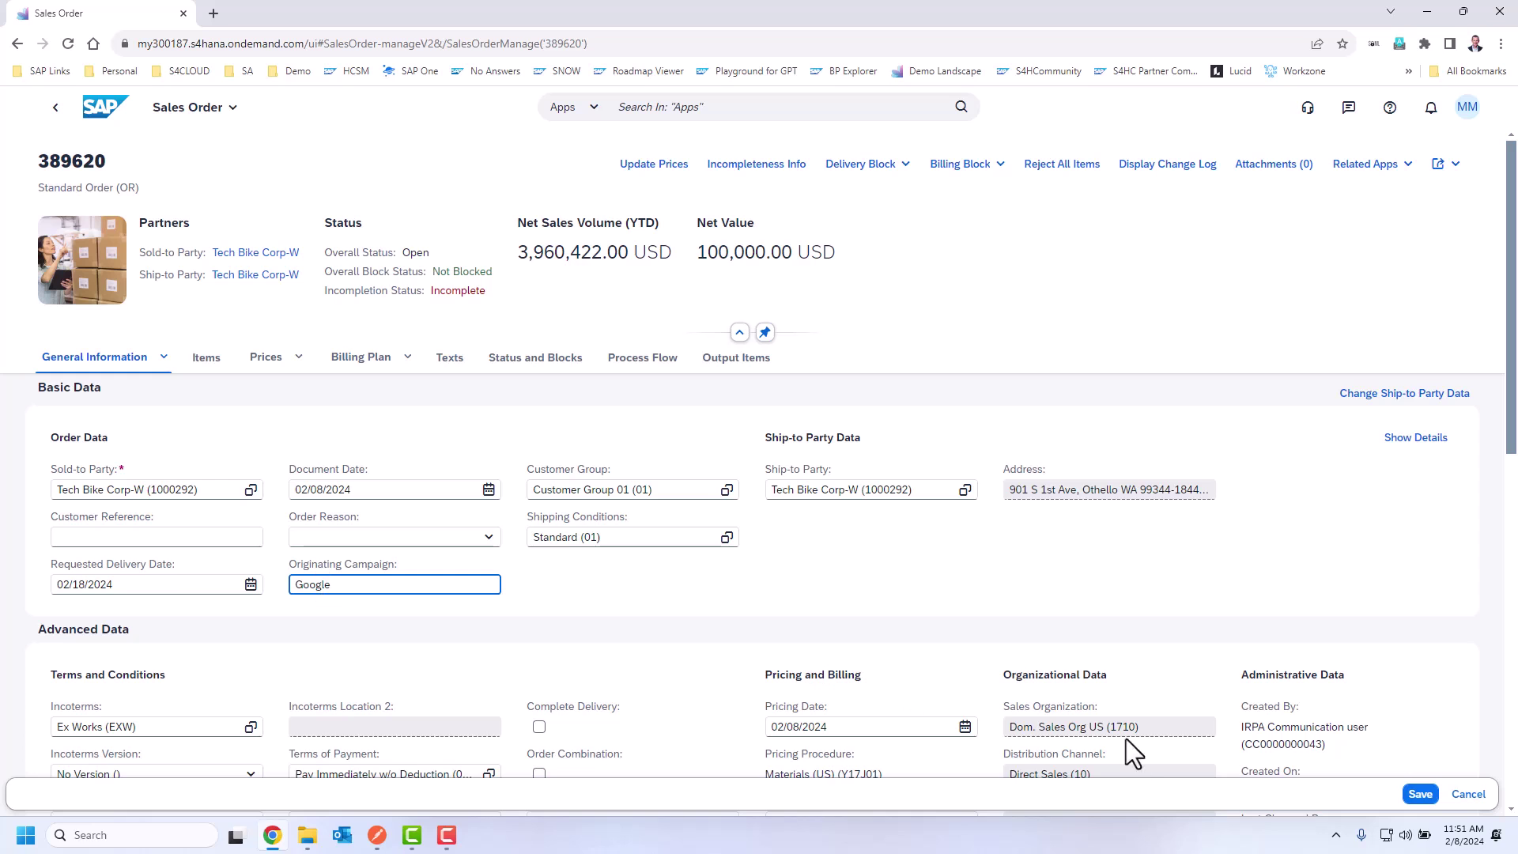
pyautogui.click(1419, 795)
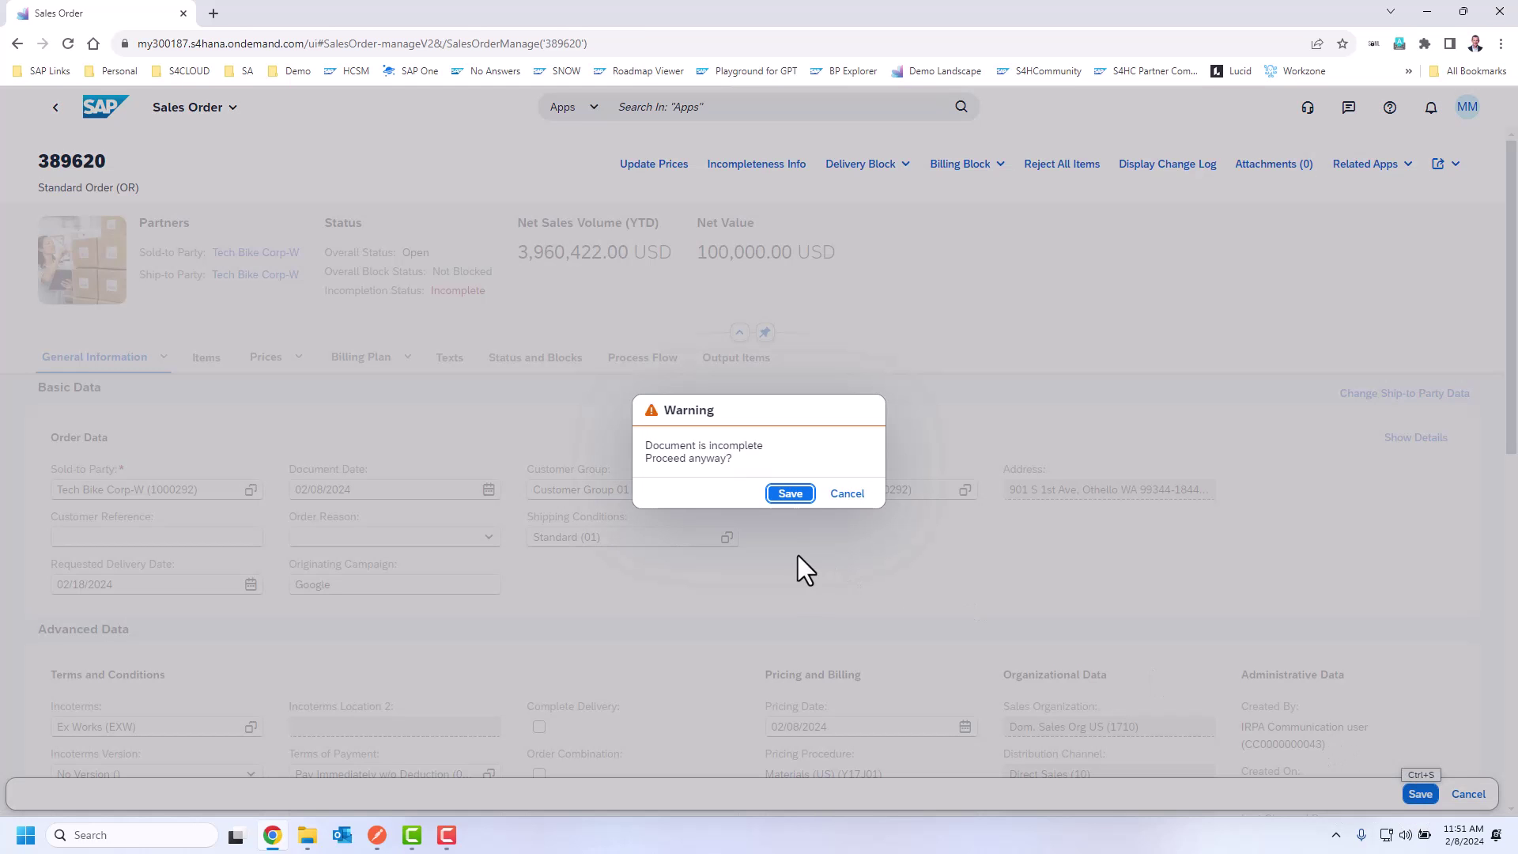
pyautogui.click(788, 495)
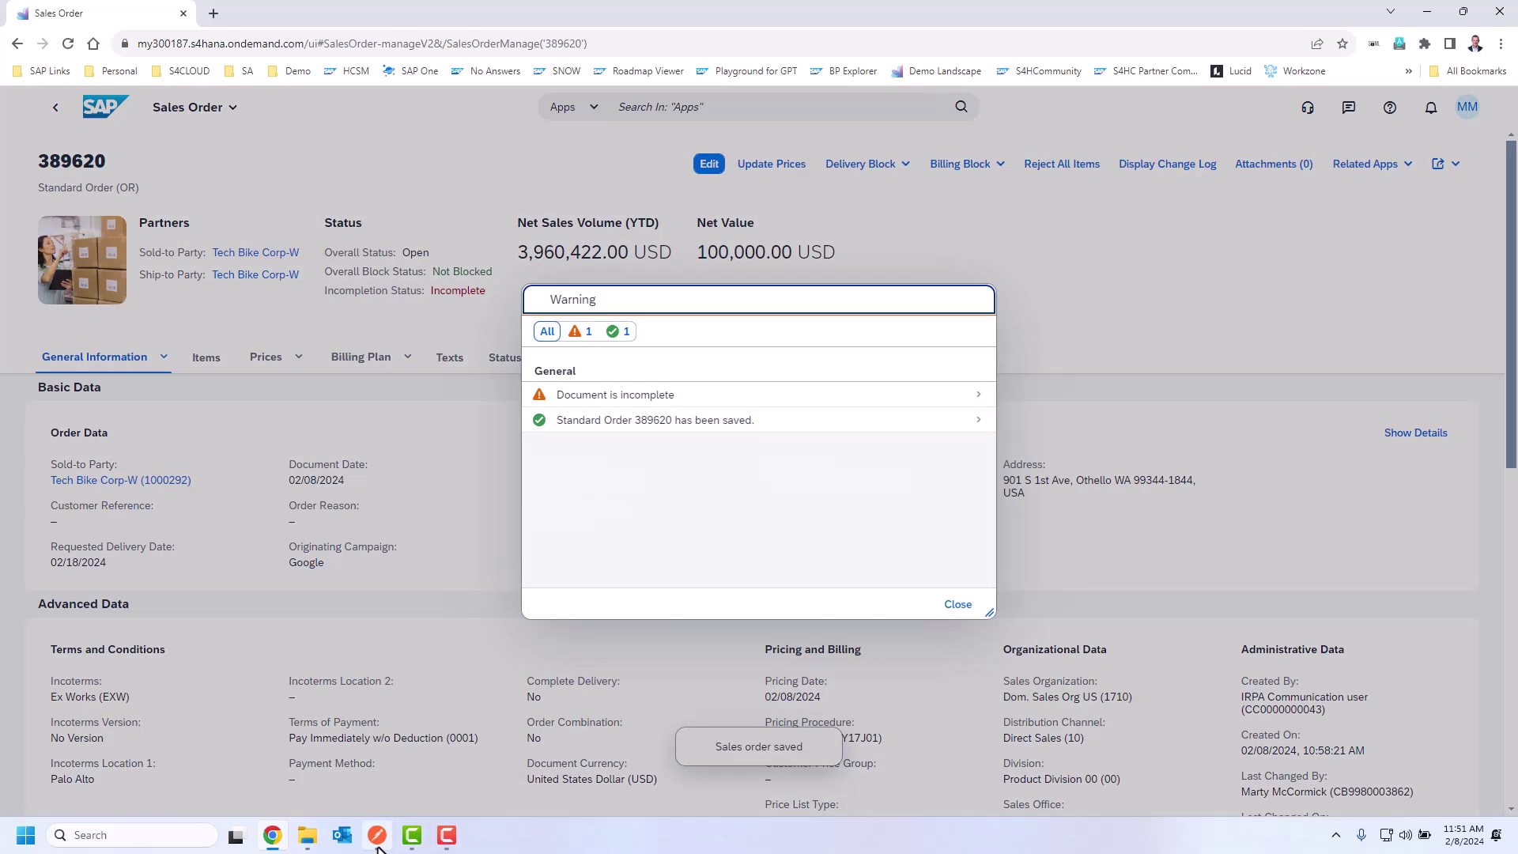
pyautogui.click(377, 835)
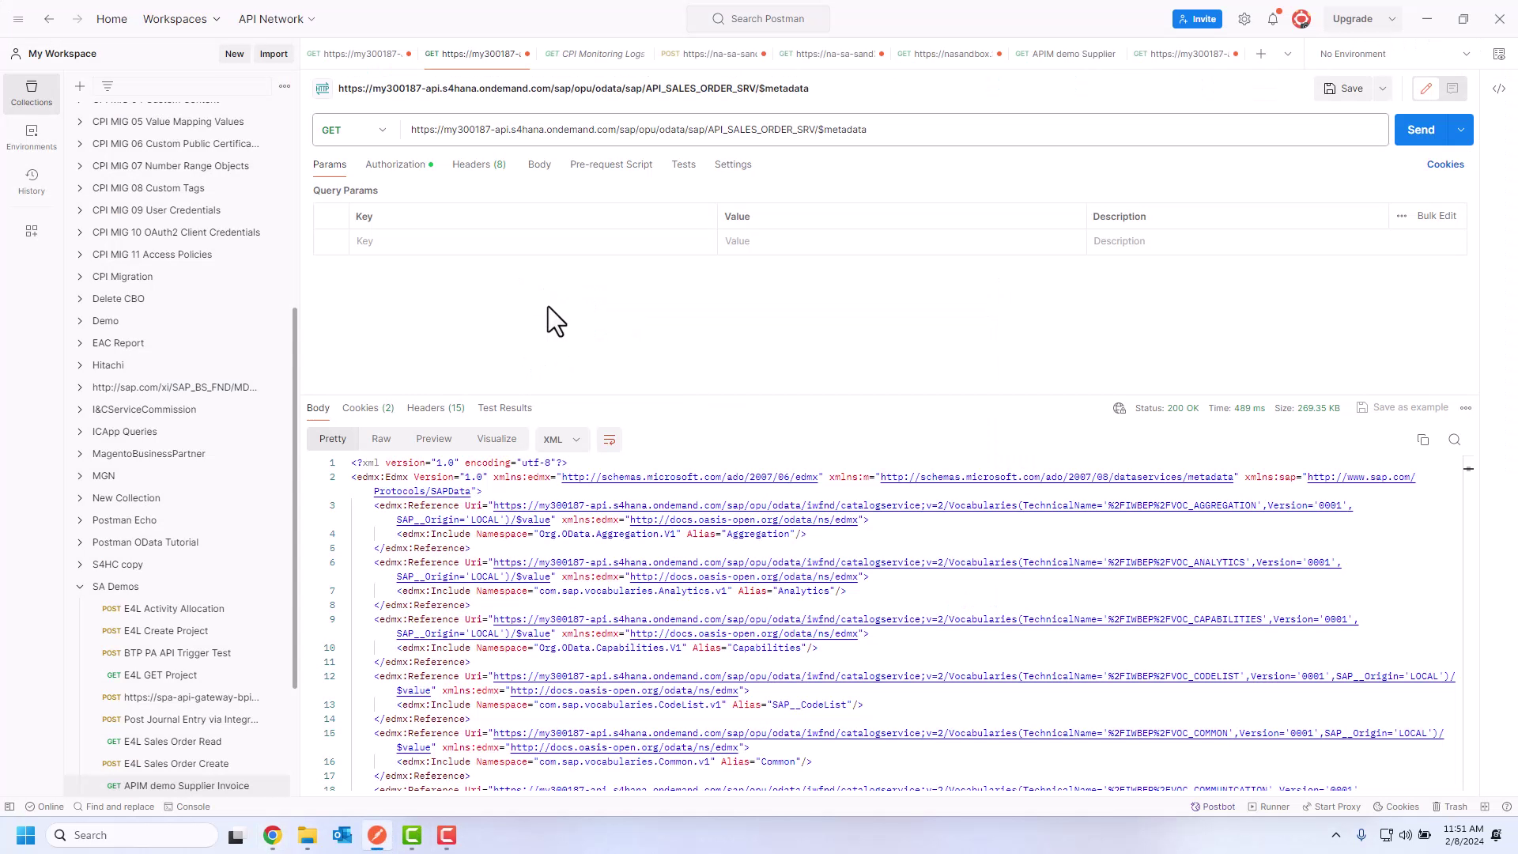
# Resend the API_SALES_ORDER_SRV $metadata request and search the response for 'camp'.
pyautogui.click(666, 130)
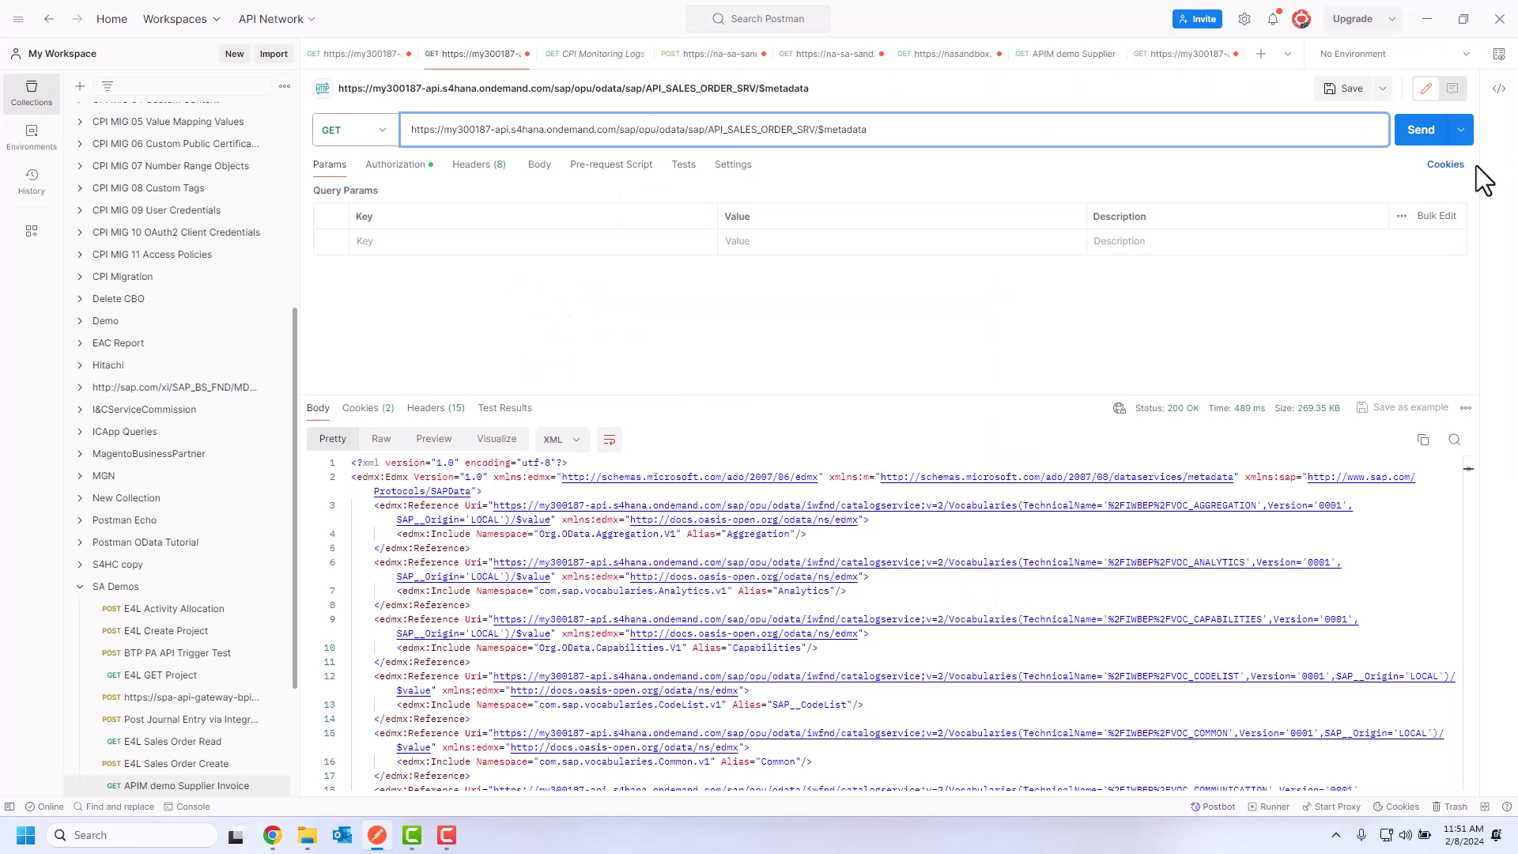
pyautogui.click(1427, 133)
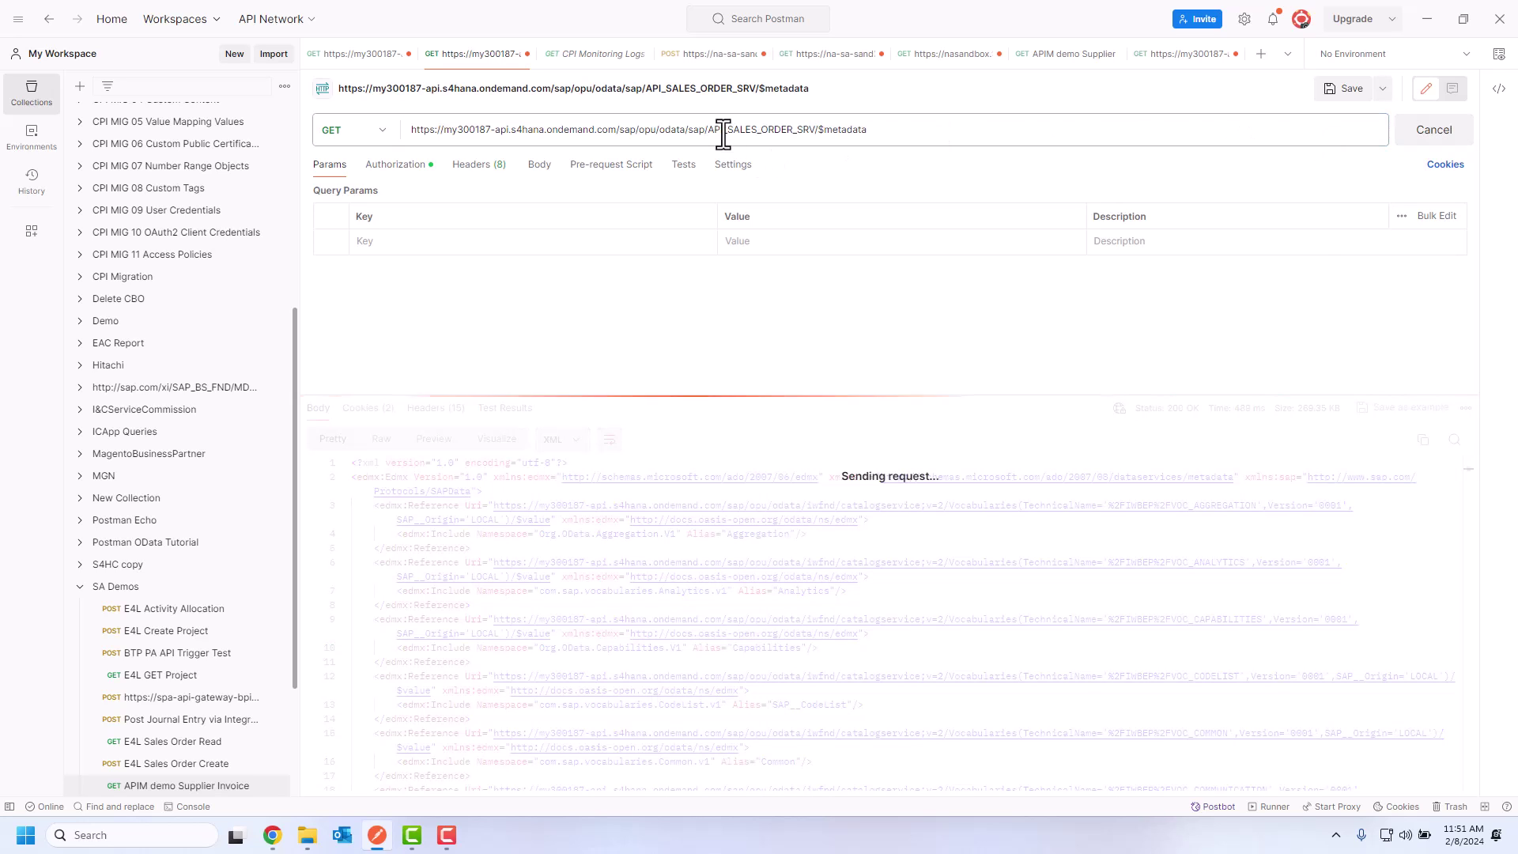
pyautogui.moveTo(714, 135); pyautogui.dragTo(801, 136)
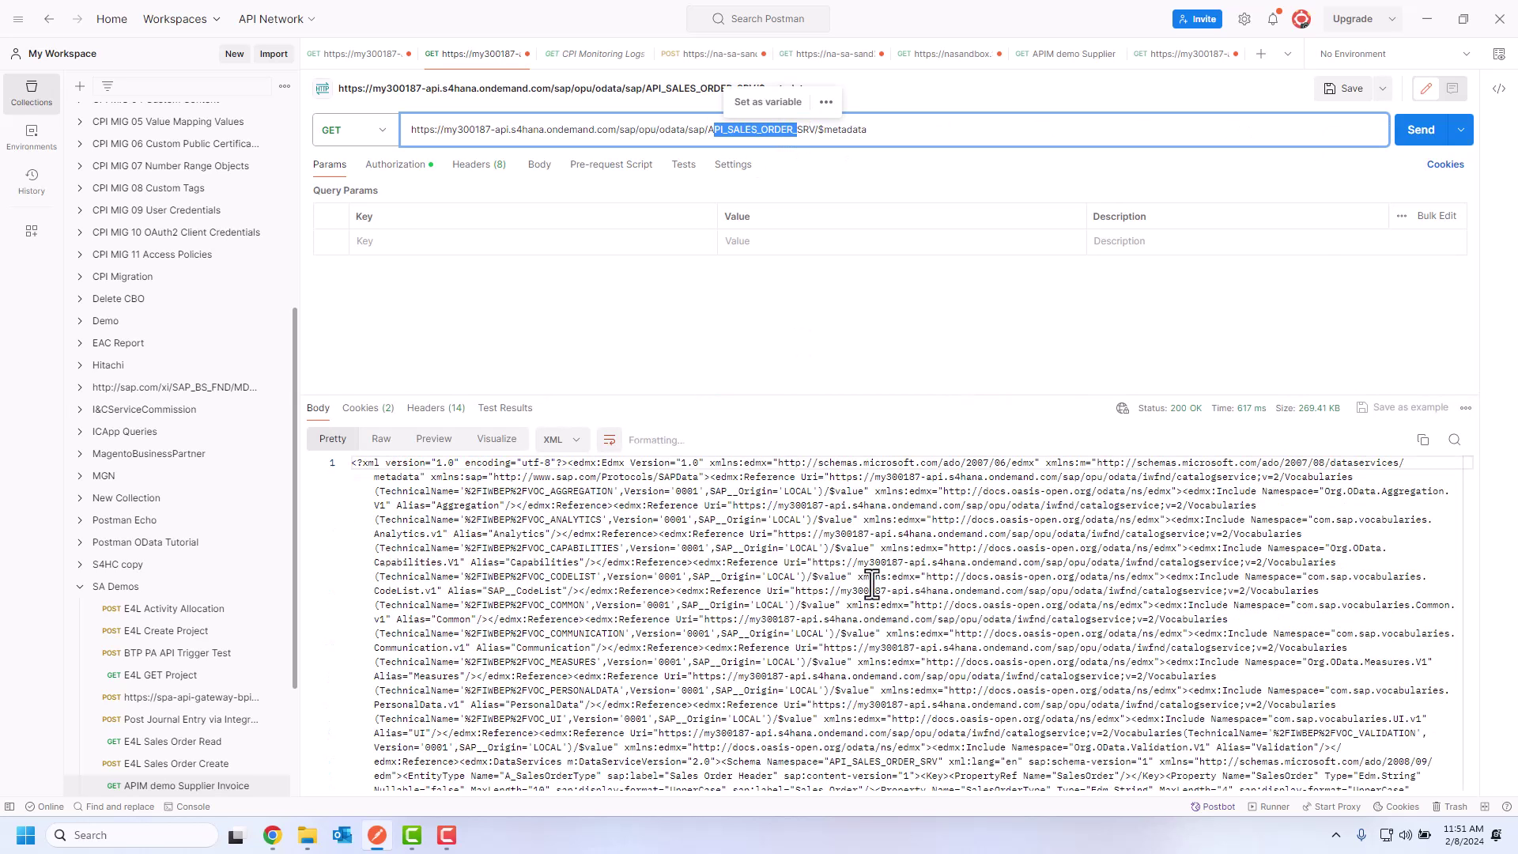
pyautogui.click(941, 544)
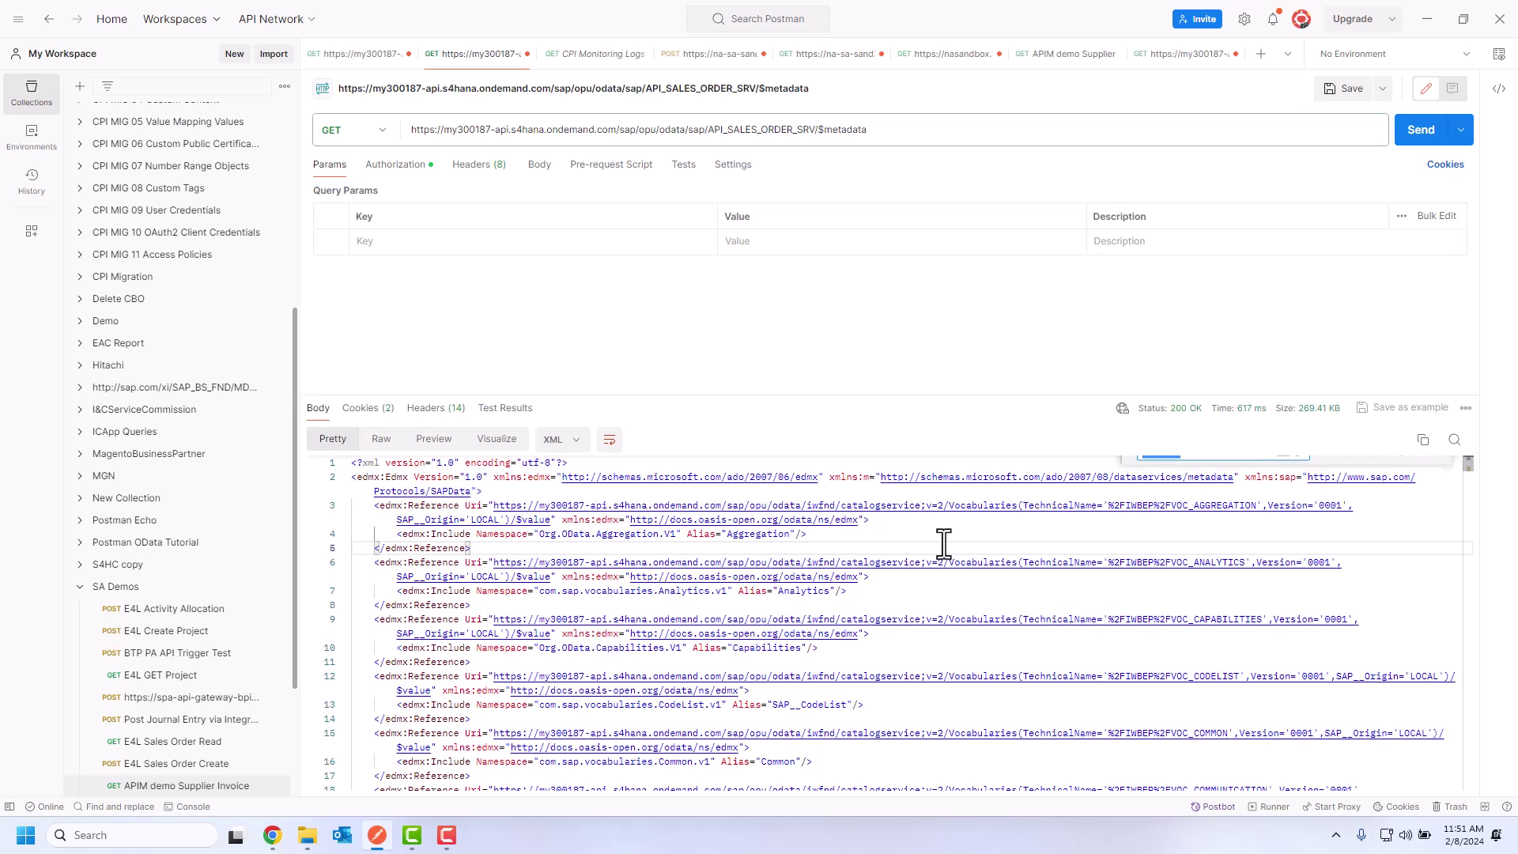
pyautogui.hotkey('ctrl', 'f')
pyautogui.write('camp')
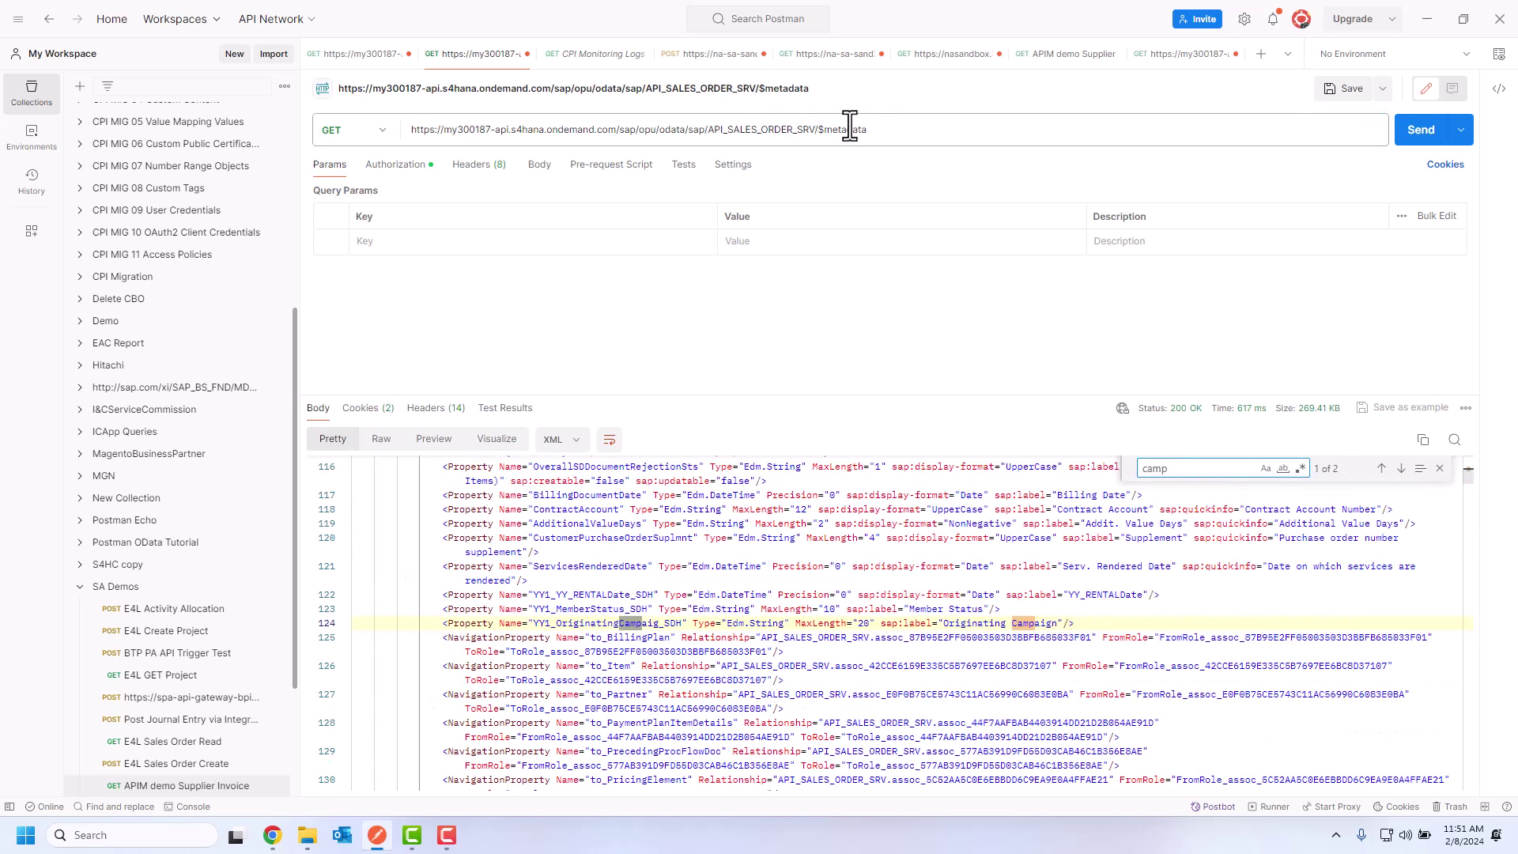
pyautogui.moveTo(714, 129); pyautogui.dragTo(960, 142)
pyautogui.click(824, 128)
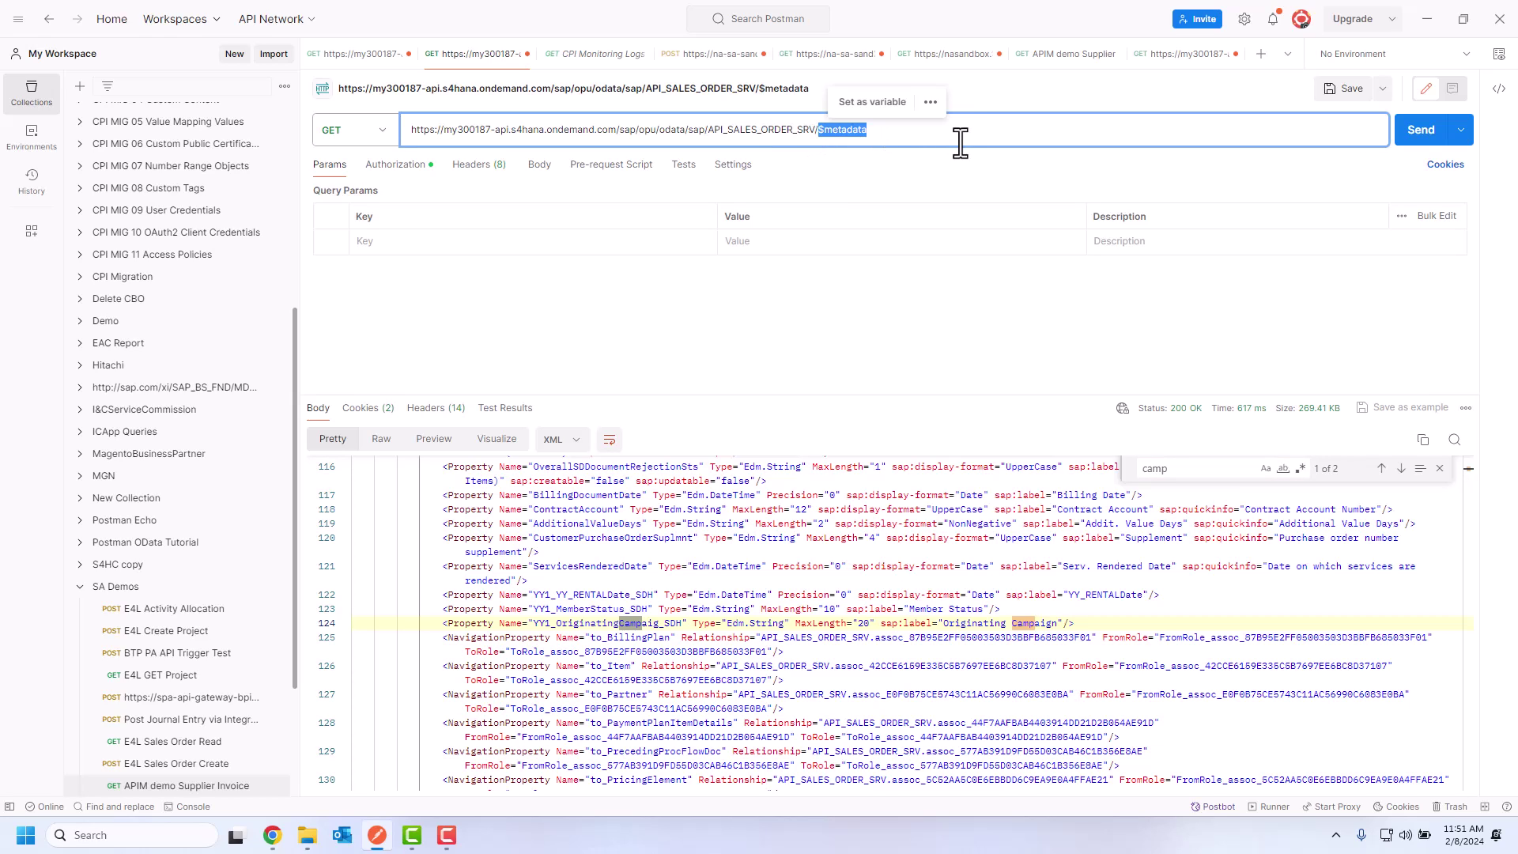
# Query A_SalesOrder?$filter=SalesOrder eq '389620', correcting the hyphen to an underscore.
pyautogui.write('A-SalesOrder')
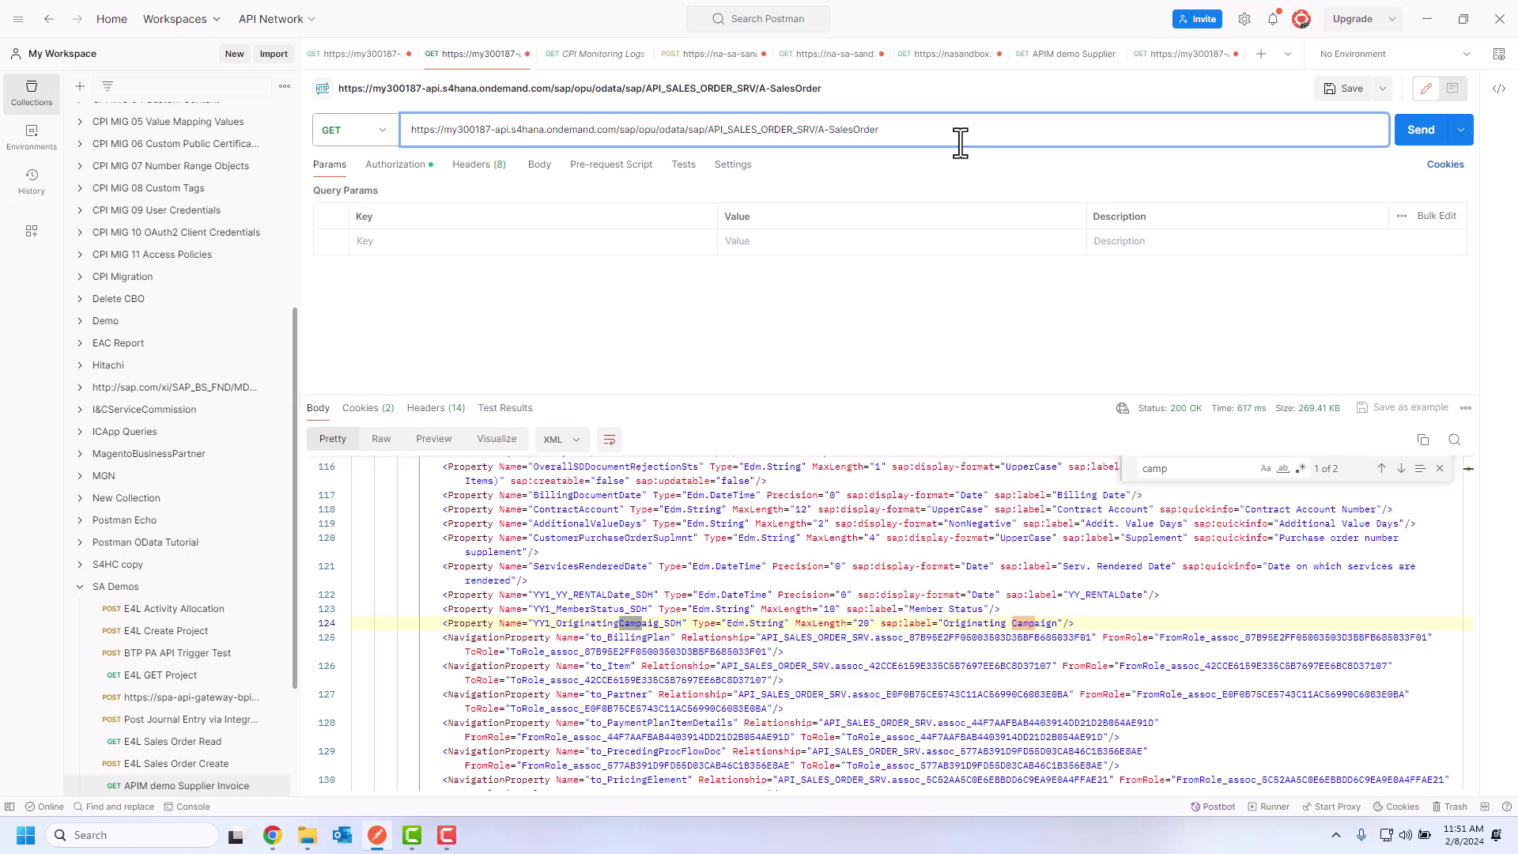
pyautogui.write('?$filter')
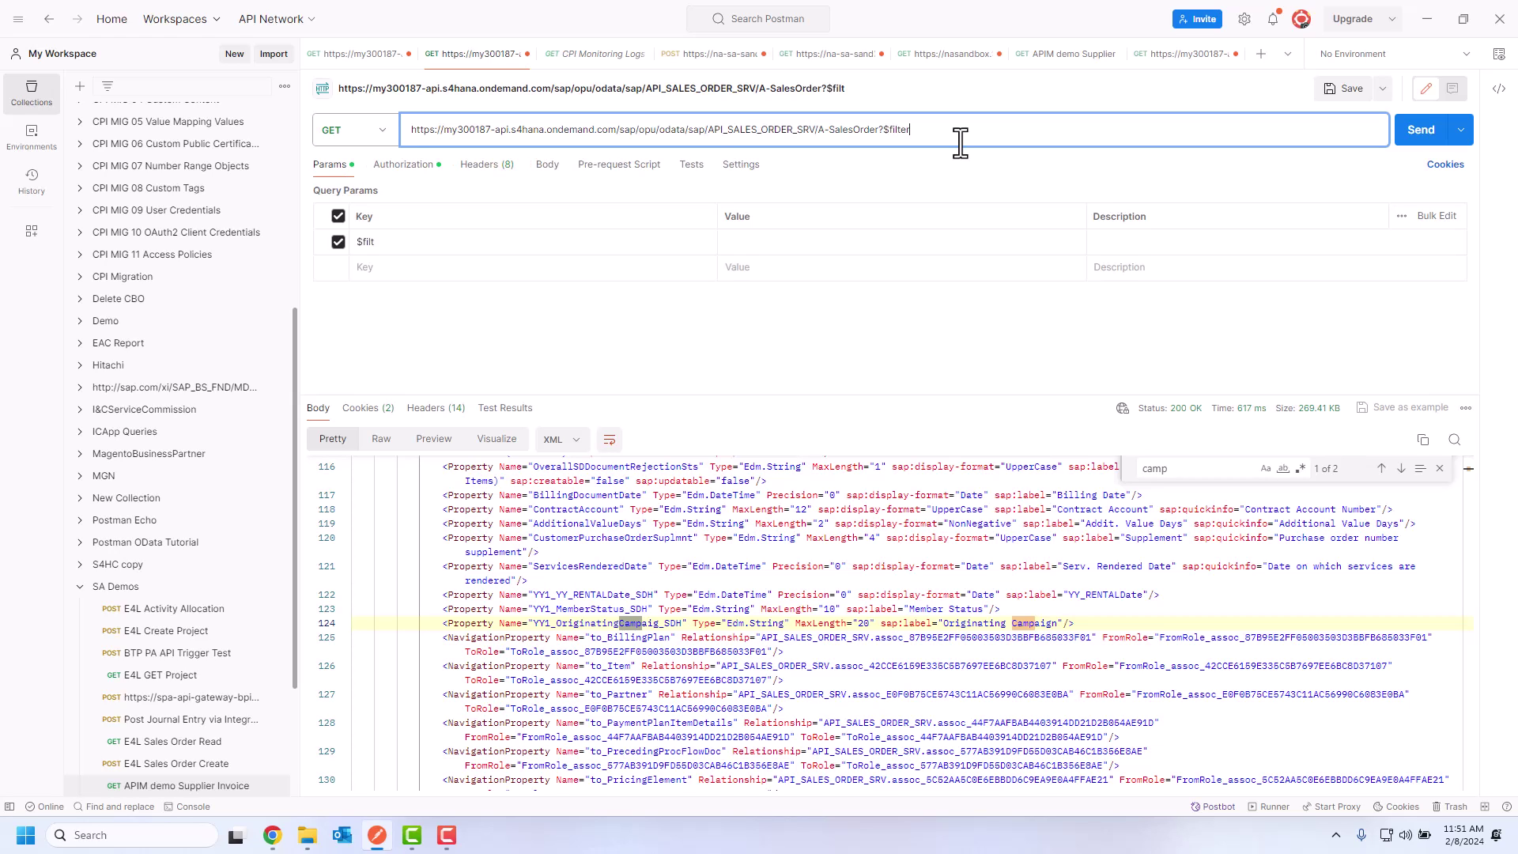
pyautogui.write("=SalesOrder eq '389620'")
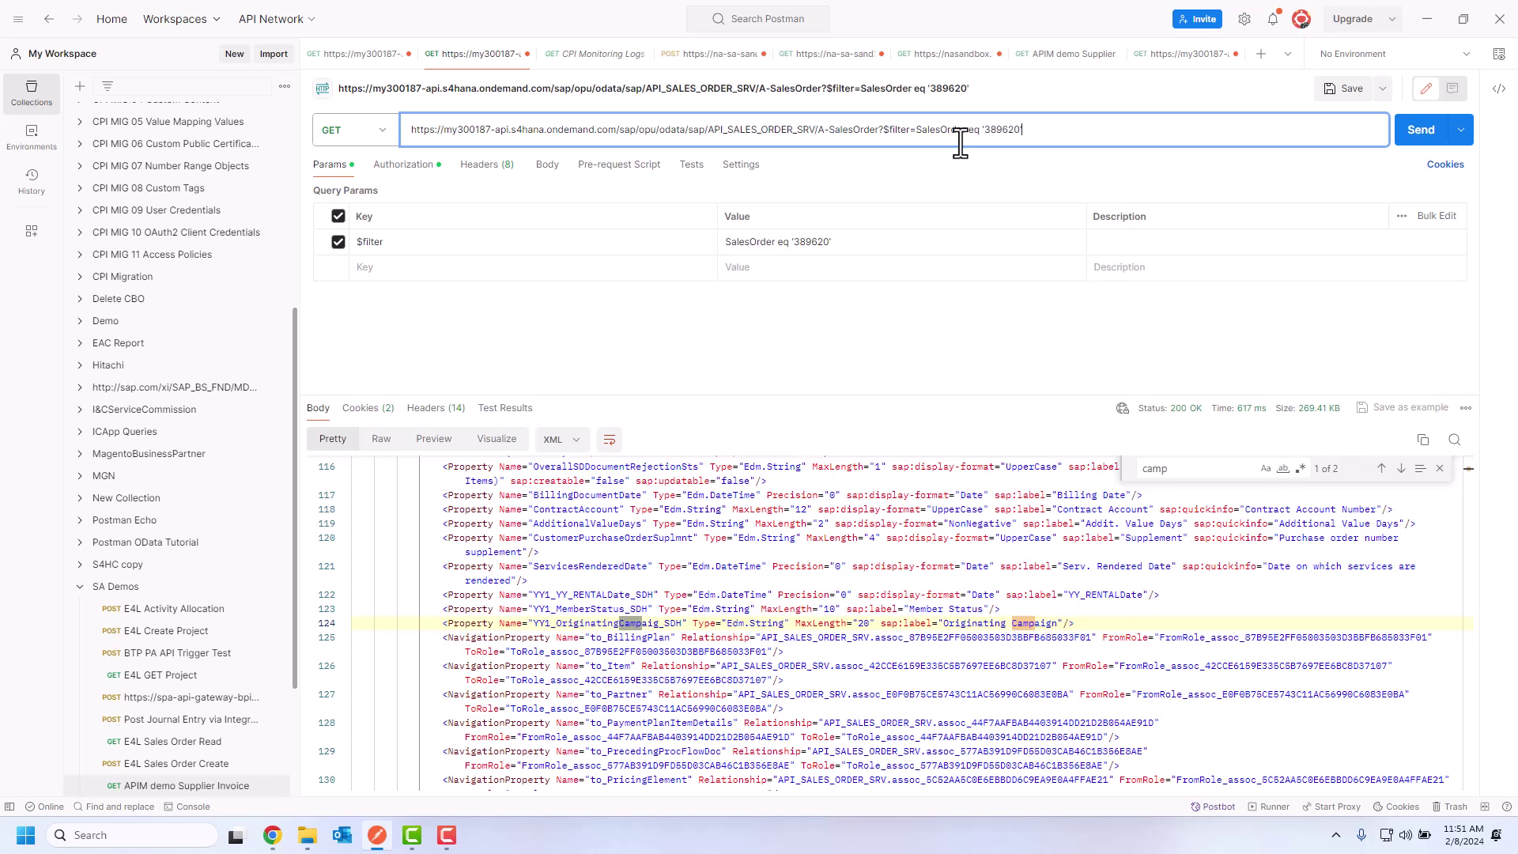
pyautogui.hotkey('ctrl', 'Return')
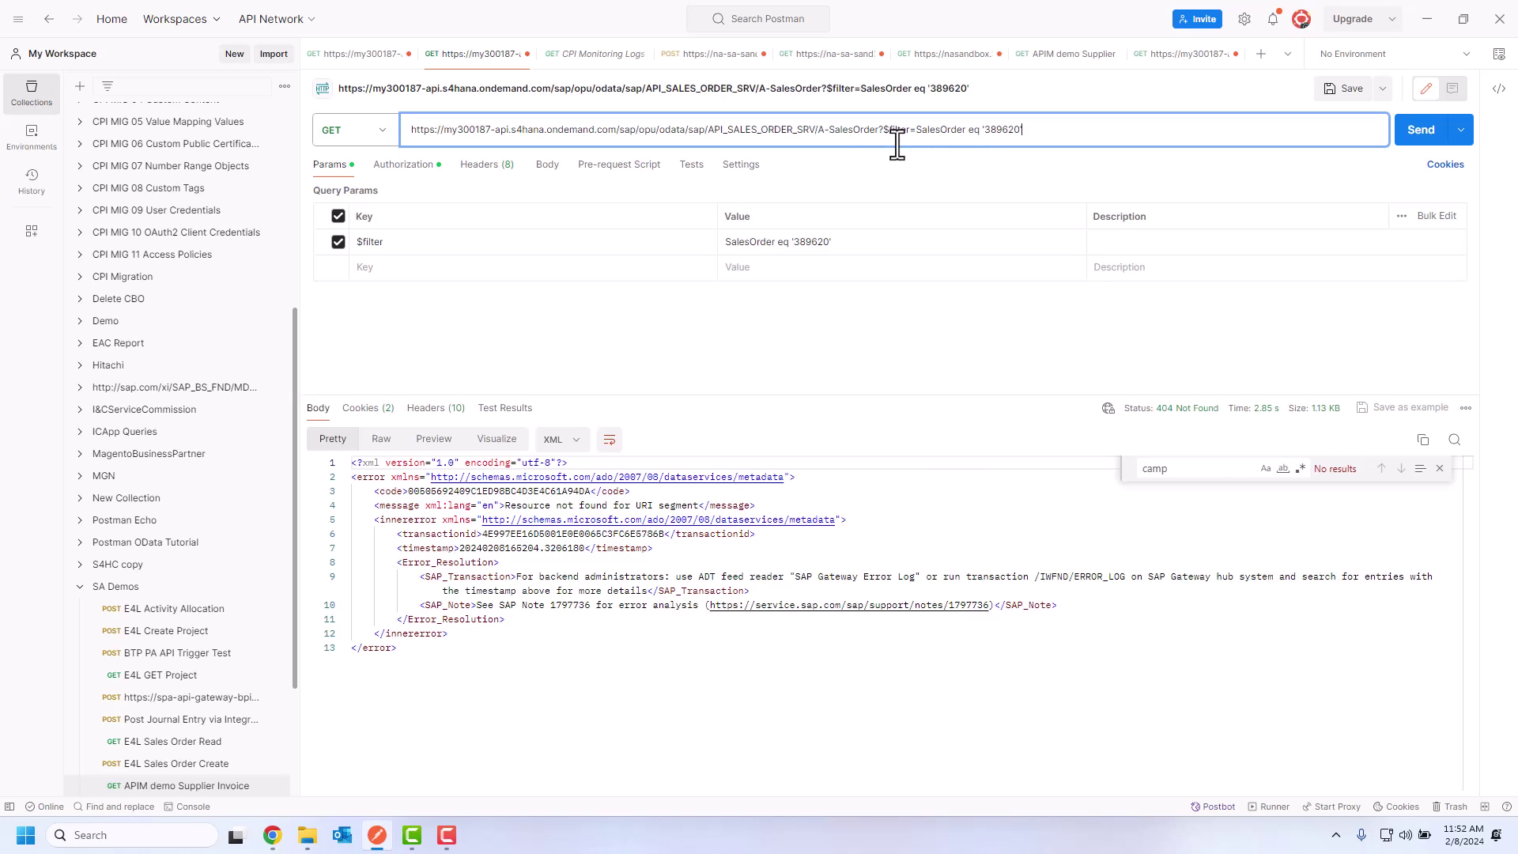
pyautogui.click(827, 135)
pyautogui.press('BackSpace')
pyautogui.write('_')
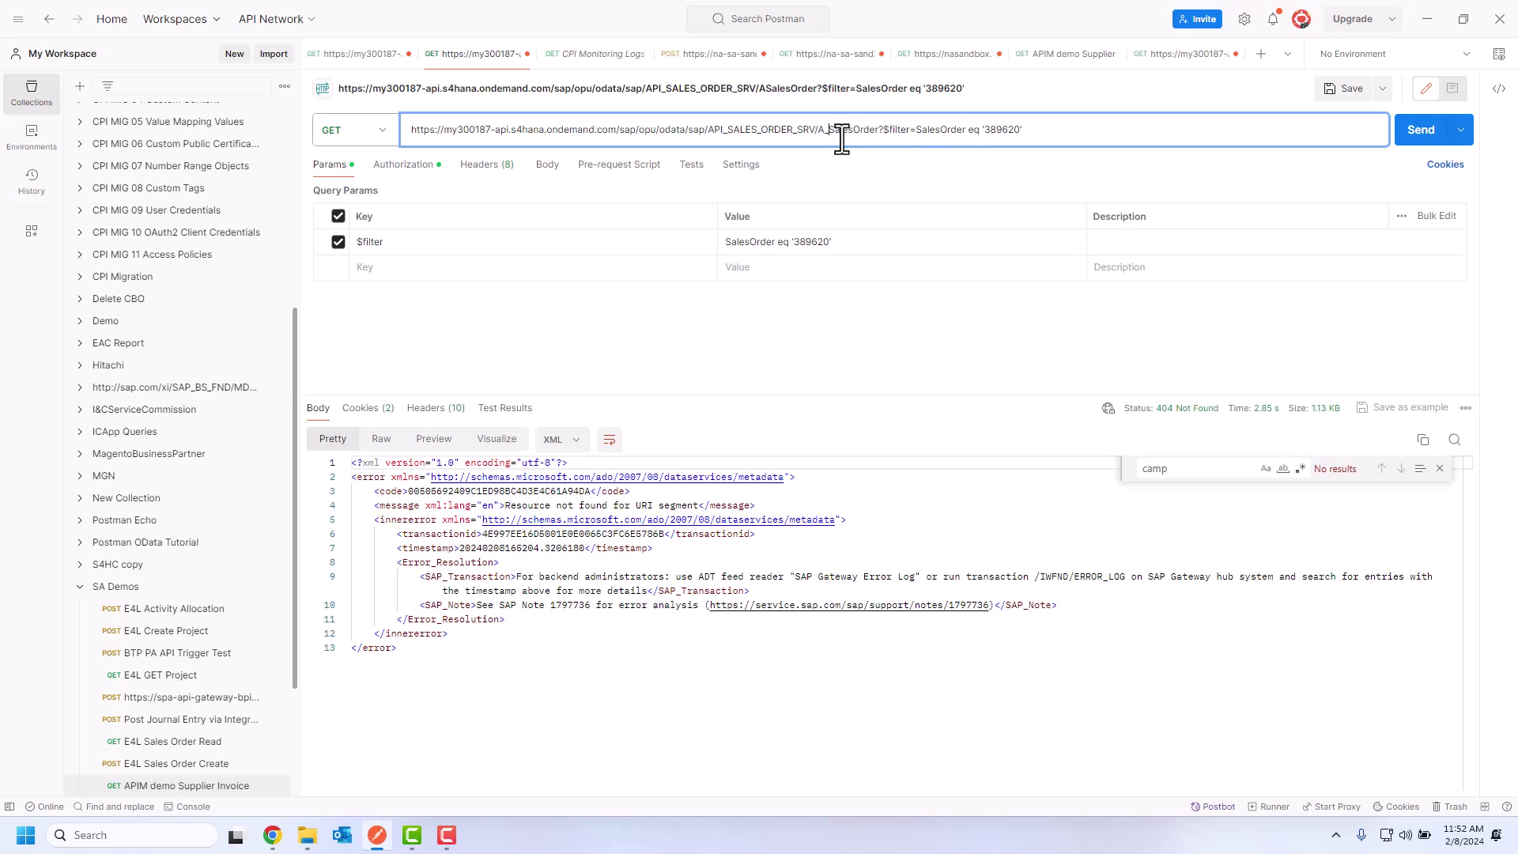
pyautogui.hotkey('ctrl', 'Return')
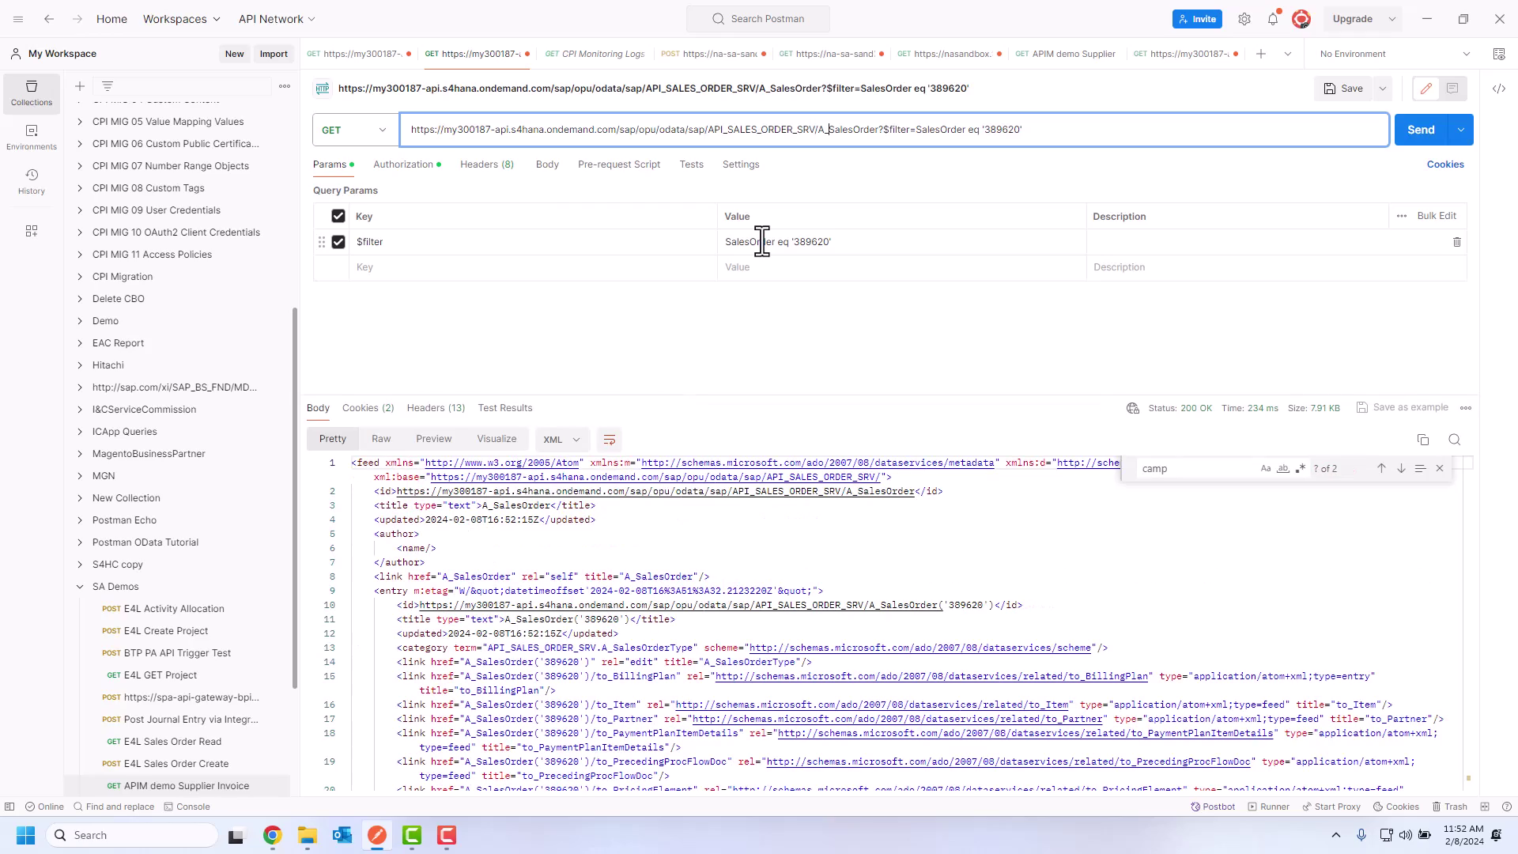
# Find YY1_OriginatingCampaig_SDH showing Google in the response, then return to SAP.
pyautogui.click(854, 532)
pyautogui.scroll(-10, 603, 581)
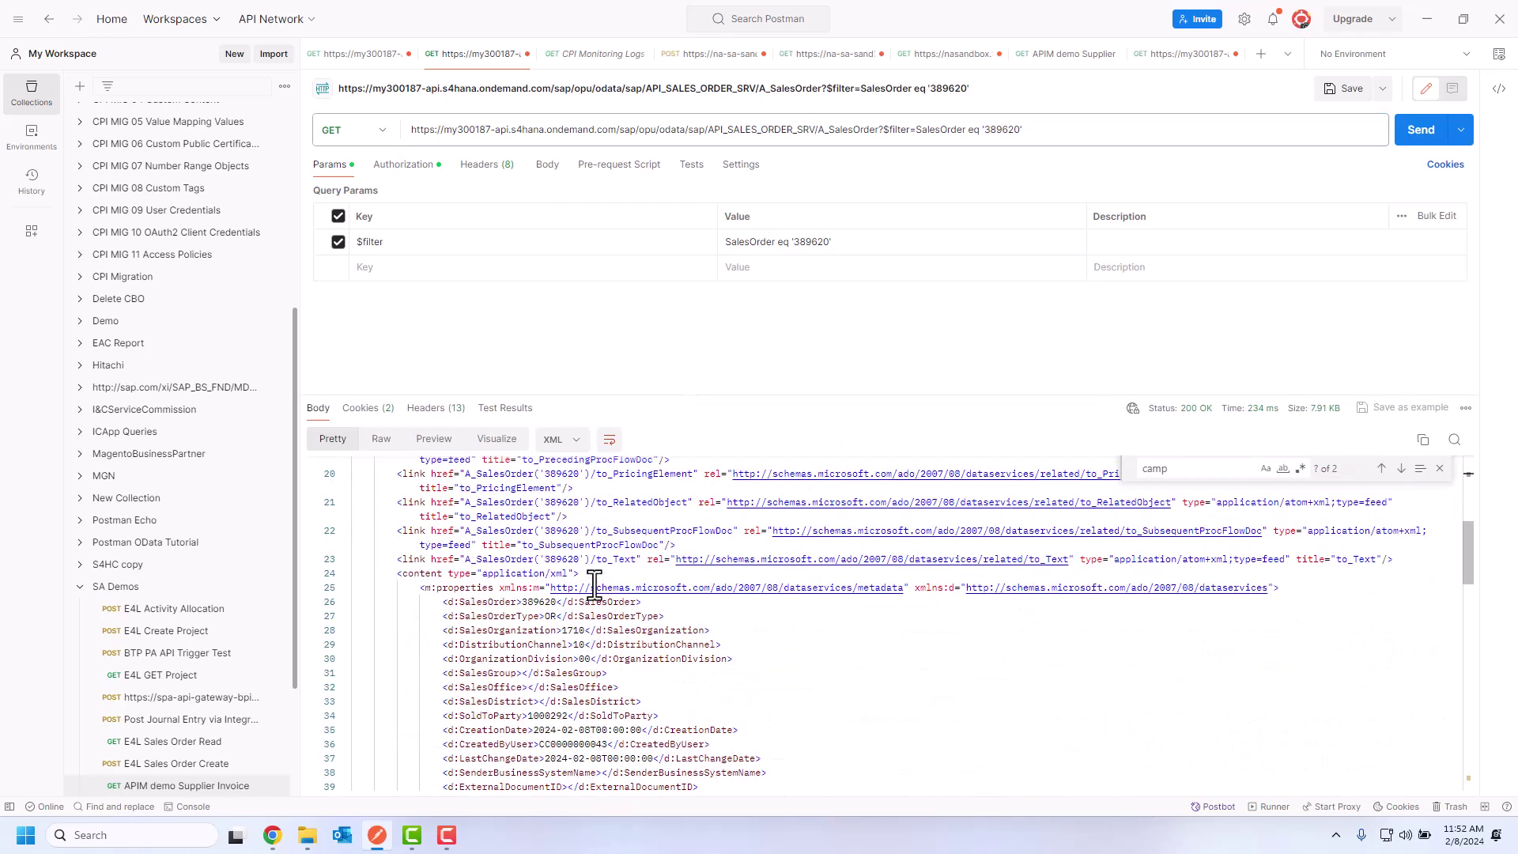
pyautogui.scroll(-8, 594, 585)
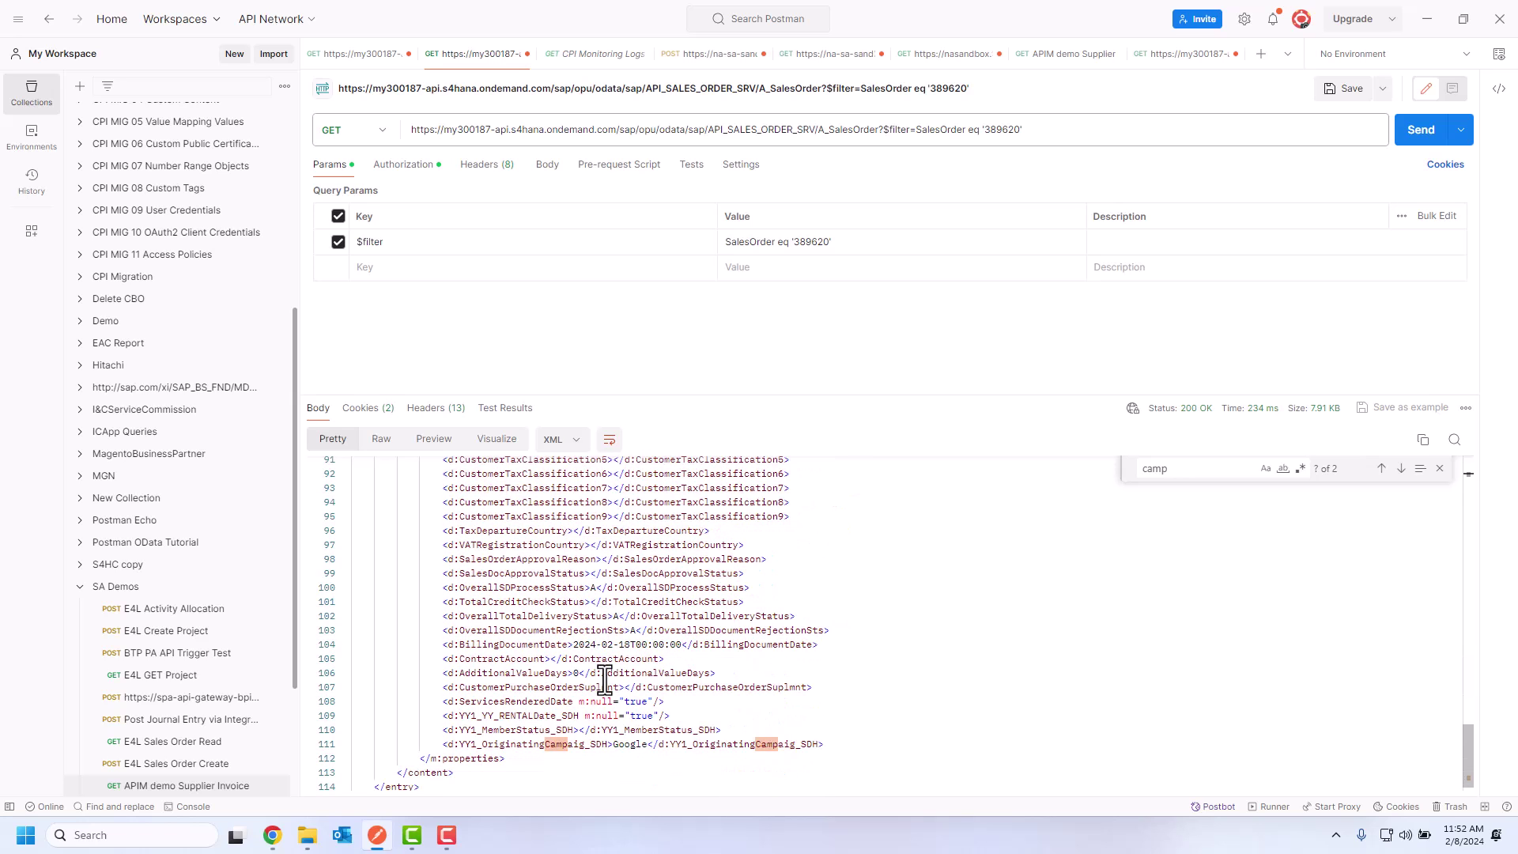
pyautogui.moveTo(448, 744); pyautogui.dragTo(823, 737)
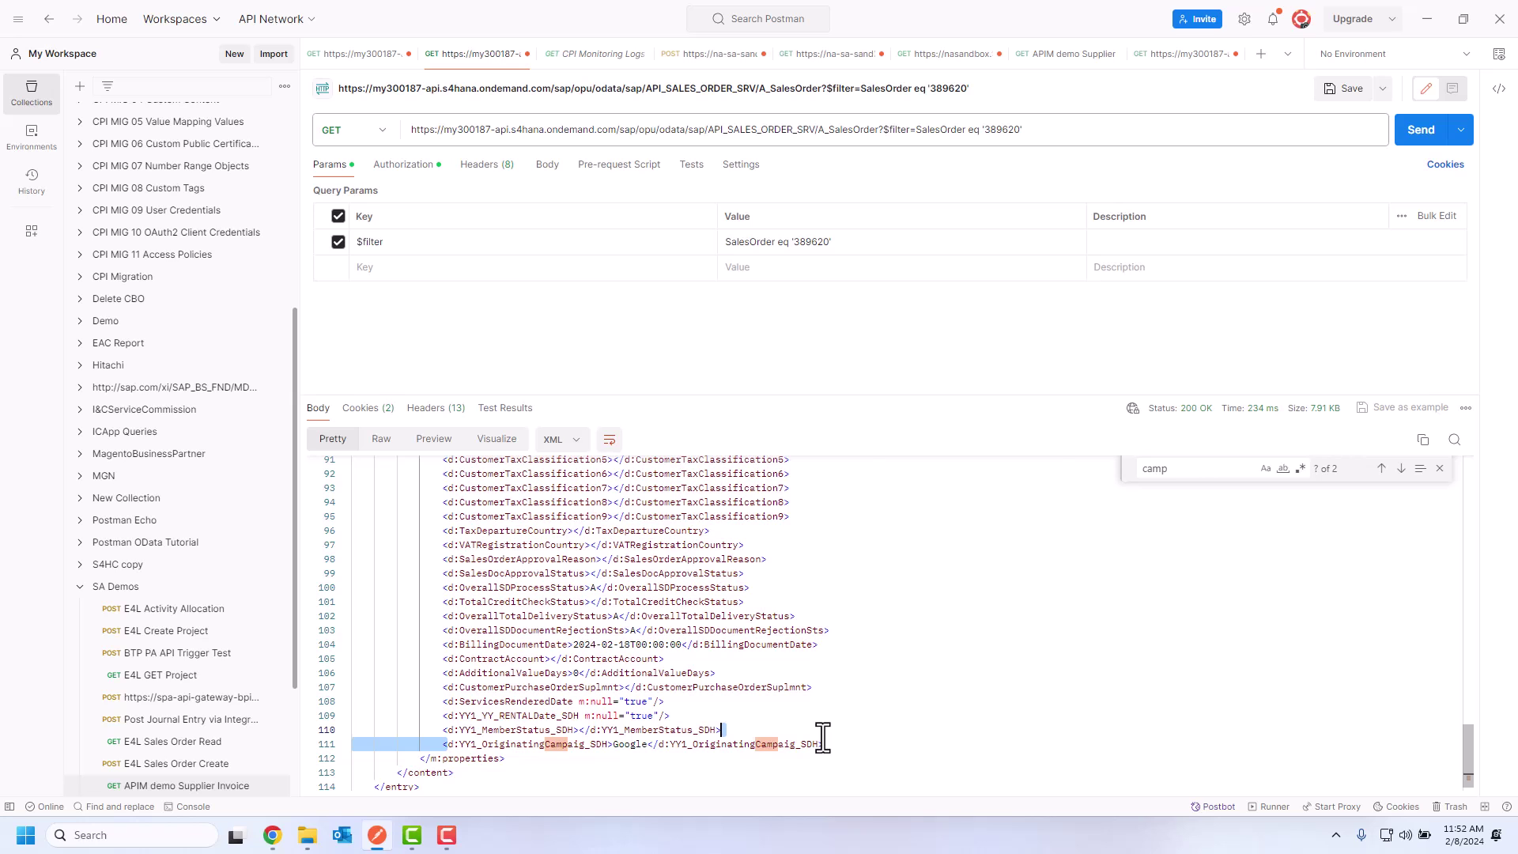
pyautogui.hotkey('alt', 'Tab')
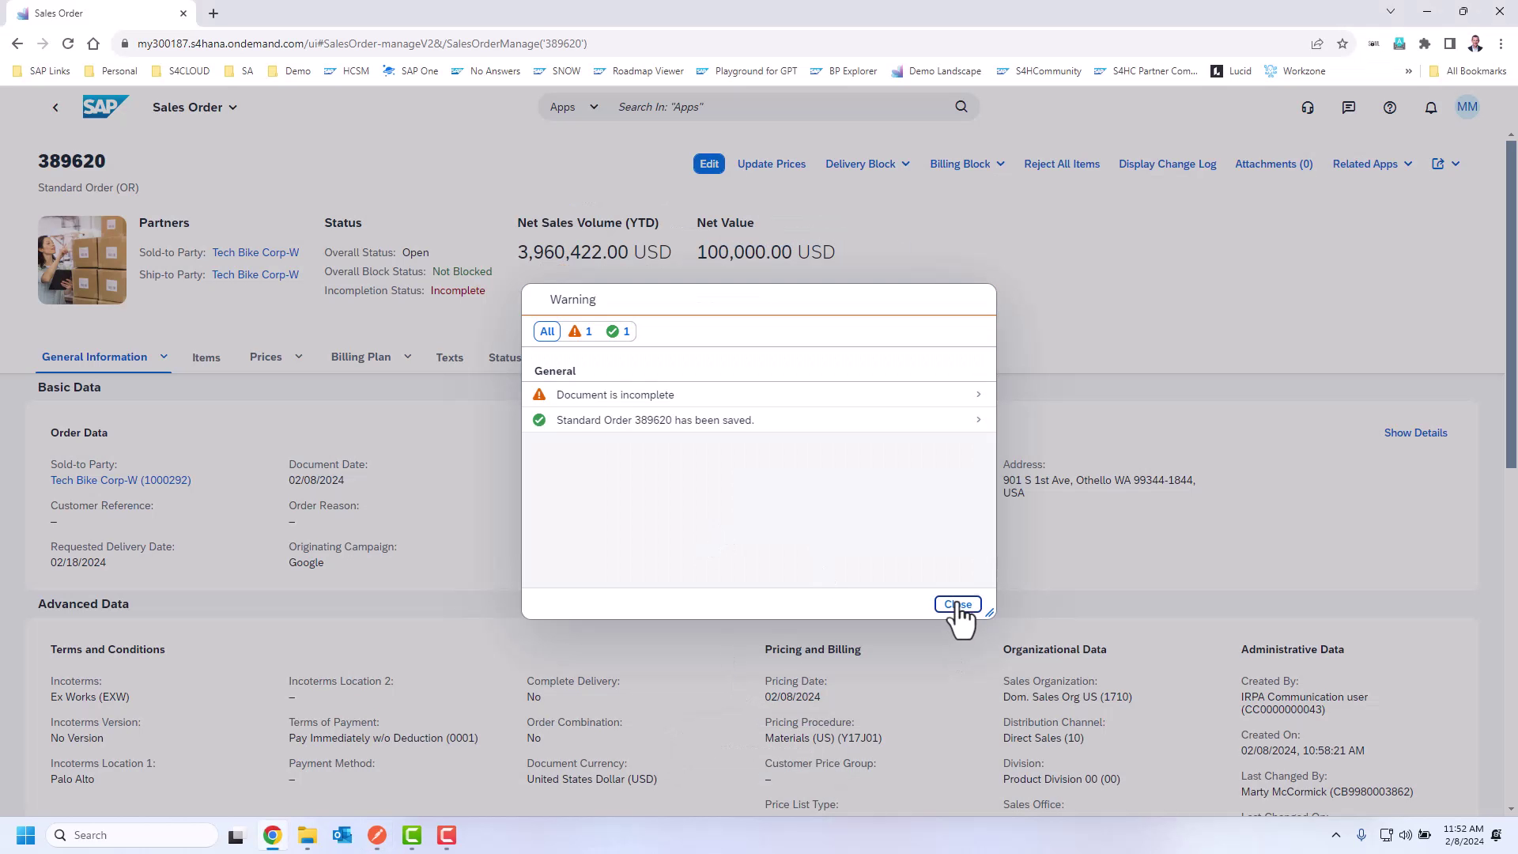
# Close the save Warning dialog on sales order 389620.
pyautogui.click(957, 605)
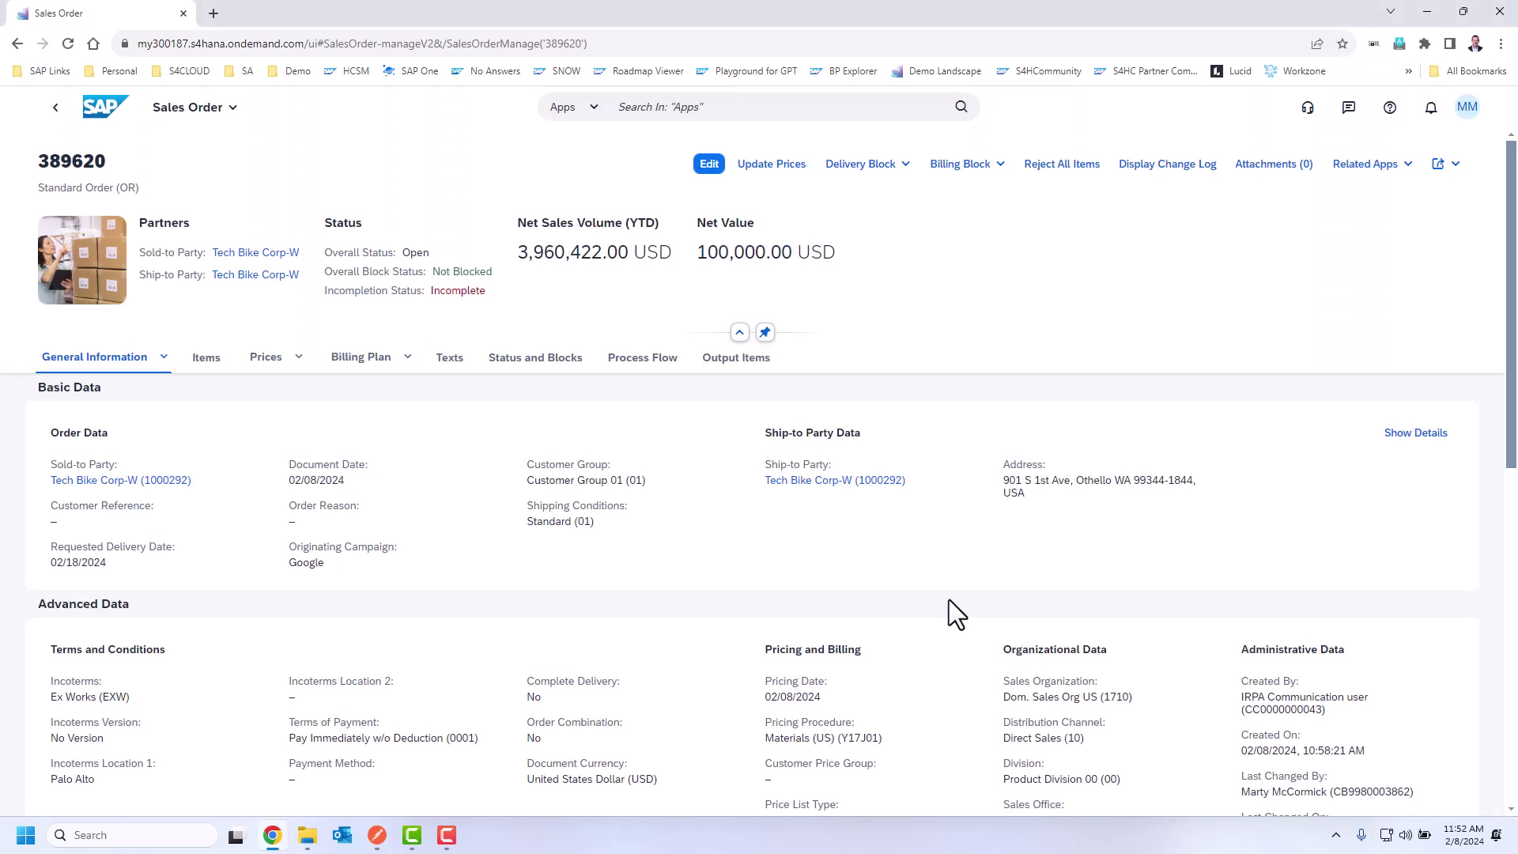